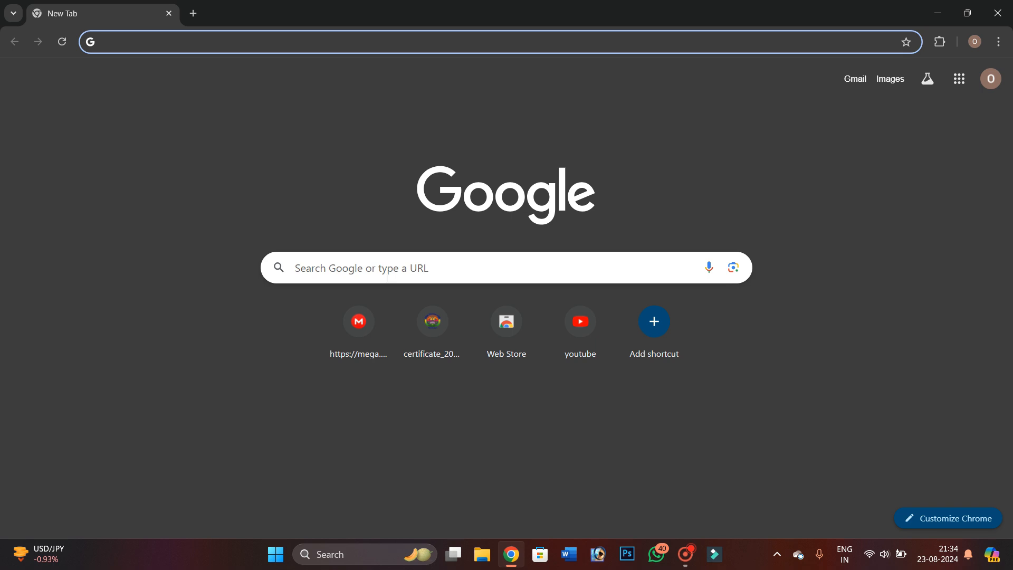
Search Google for 'nsp portal', picking the suggestion after typing 'nsp port'
click(385, 267)
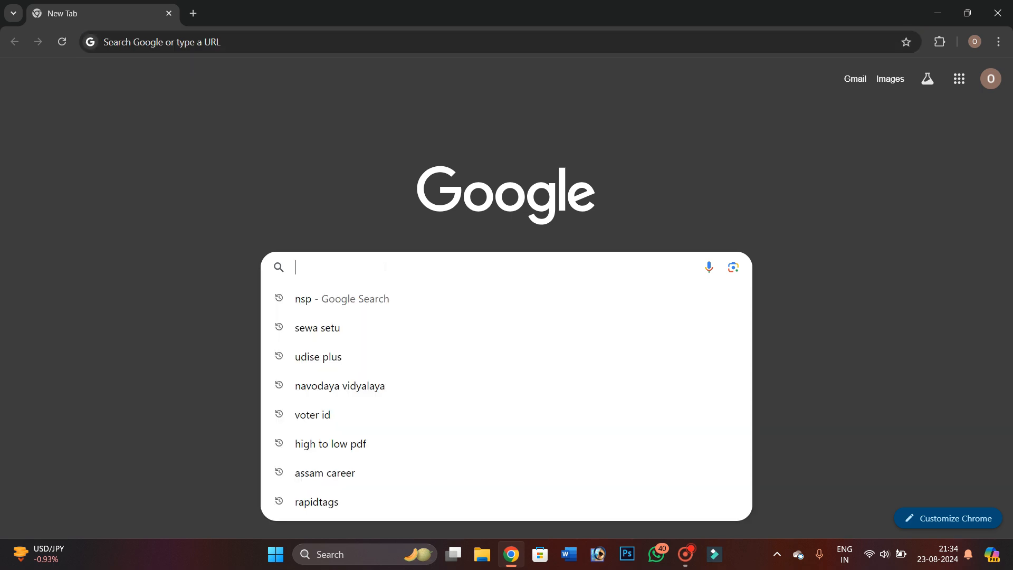
text(n)
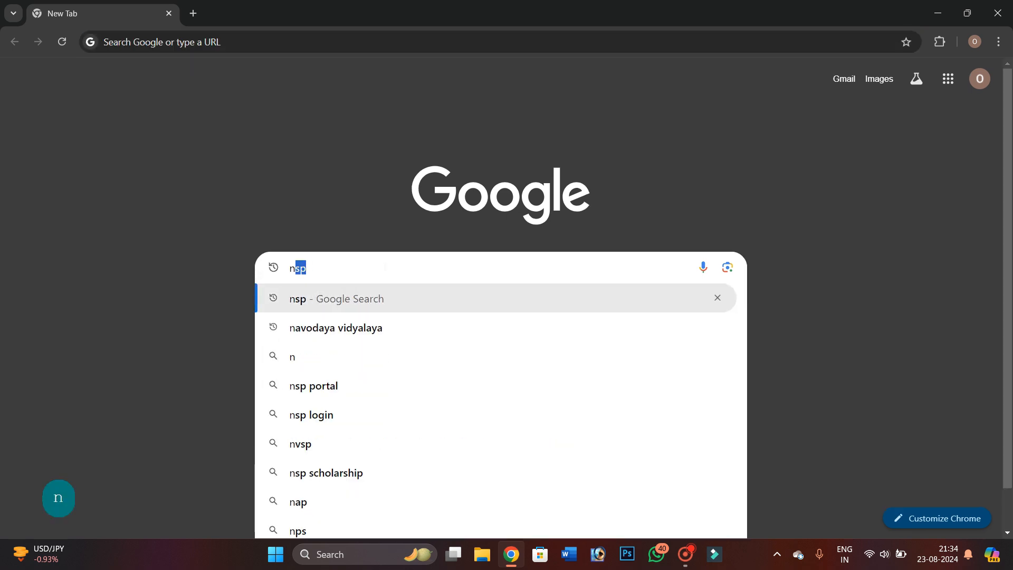
text(sp )
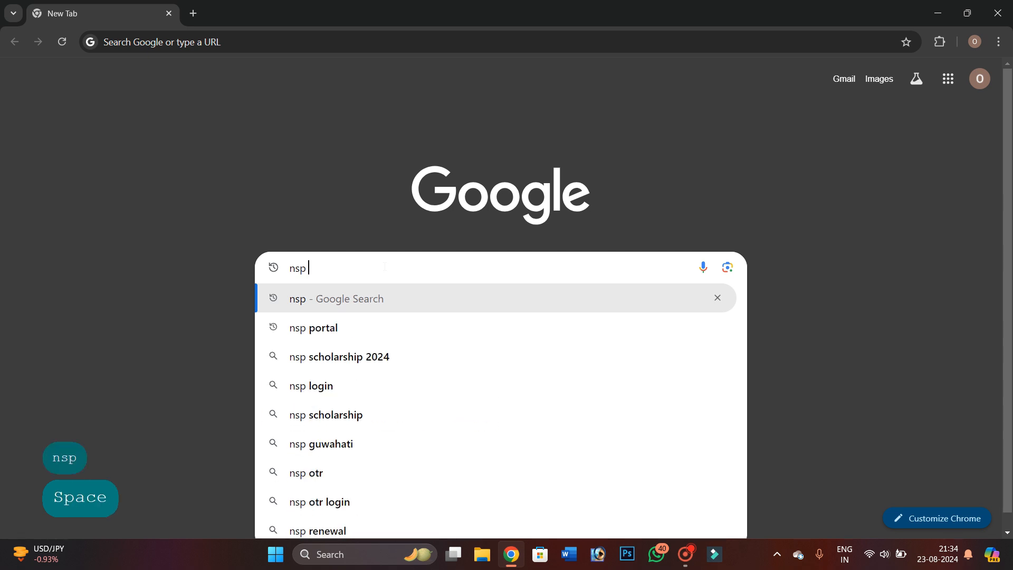
text(port)
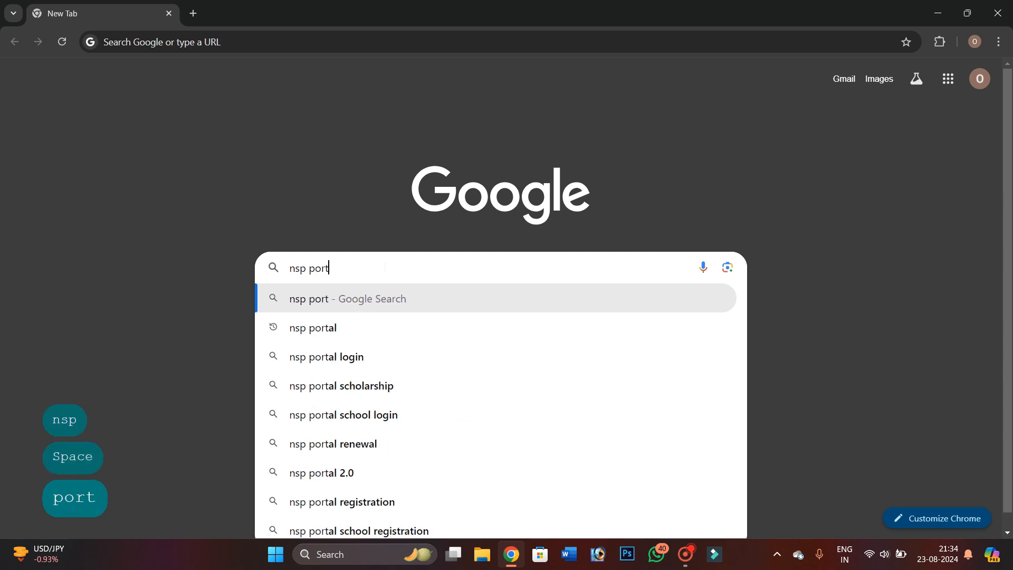
click(350, 318)
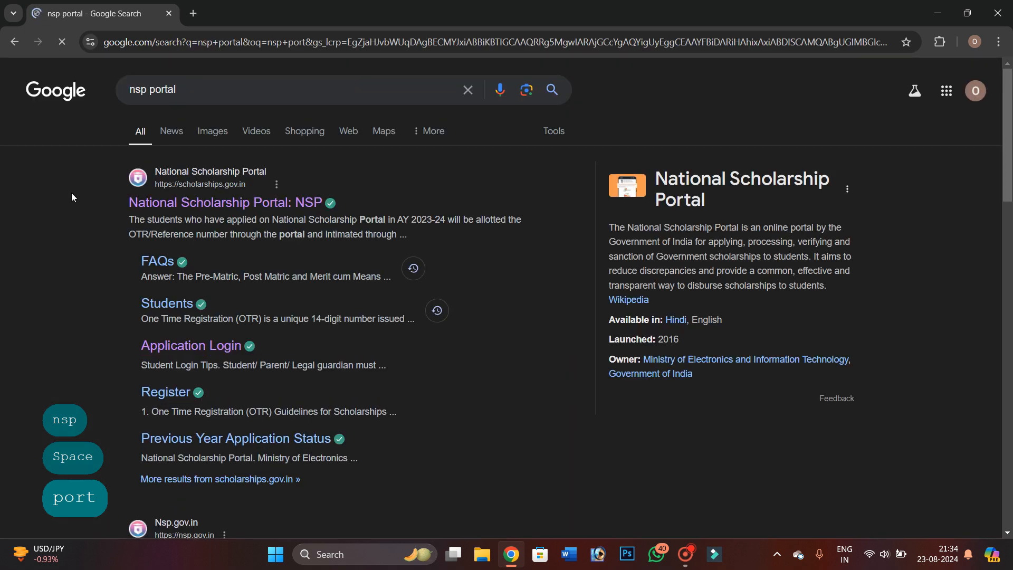
Open the NSP site, go to the Apply For Scholarship login, and choose Register yourself
click(233, 204)
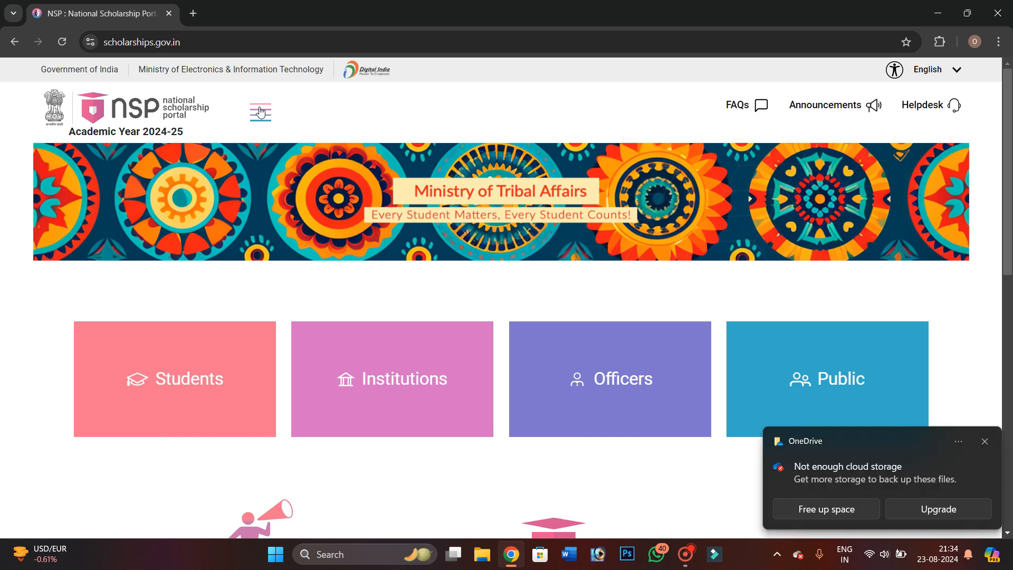
click(260, 111)
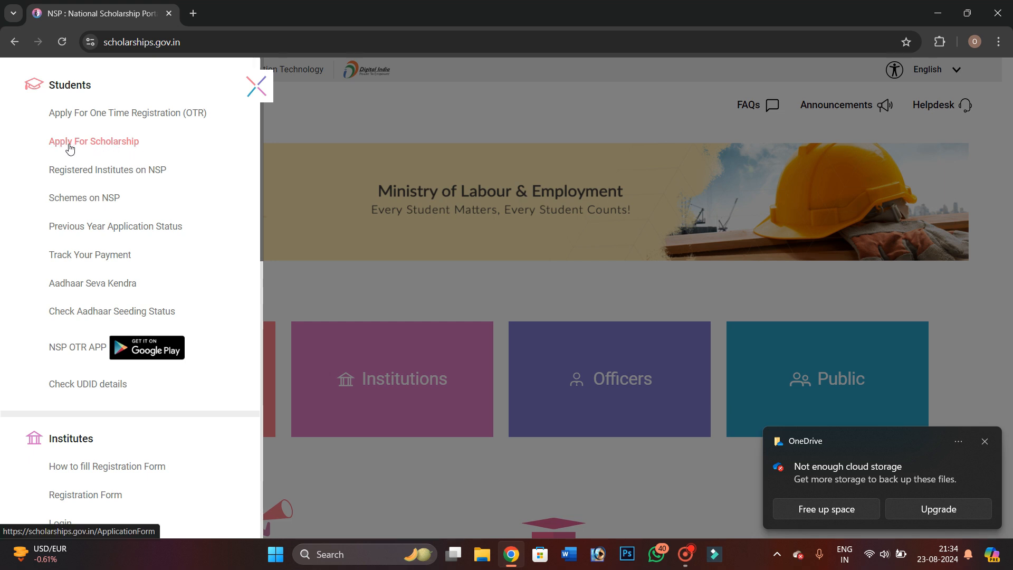
click(101, 145)
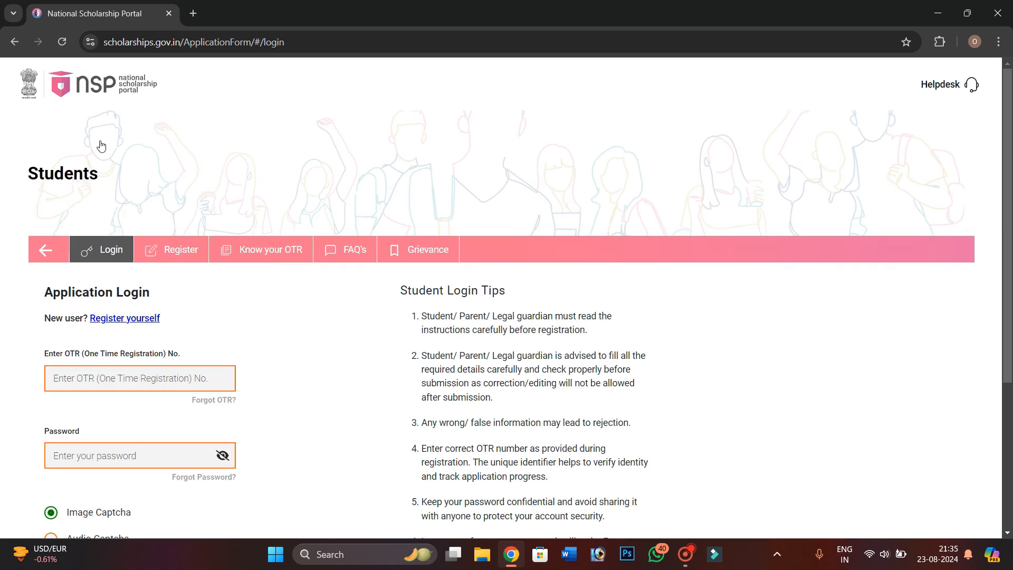
scroll(94, 277, down, 1)
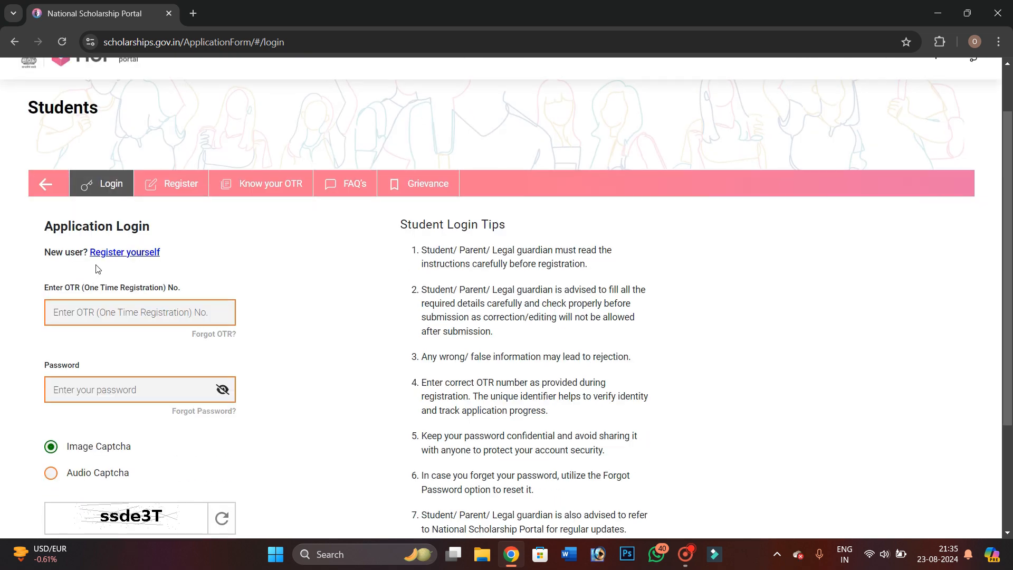
scroll(95, 269, down, 1)
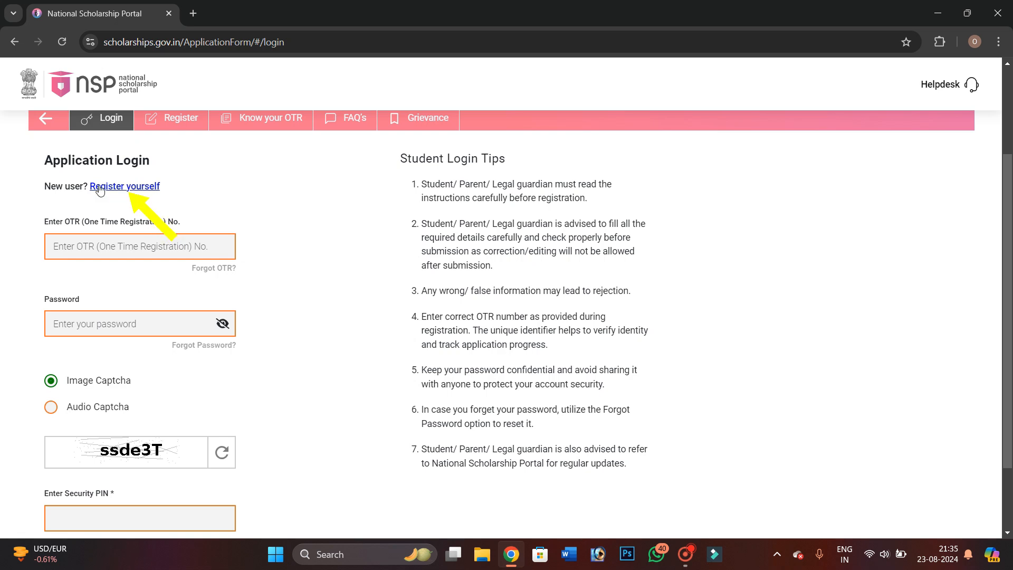
click(129, 186)
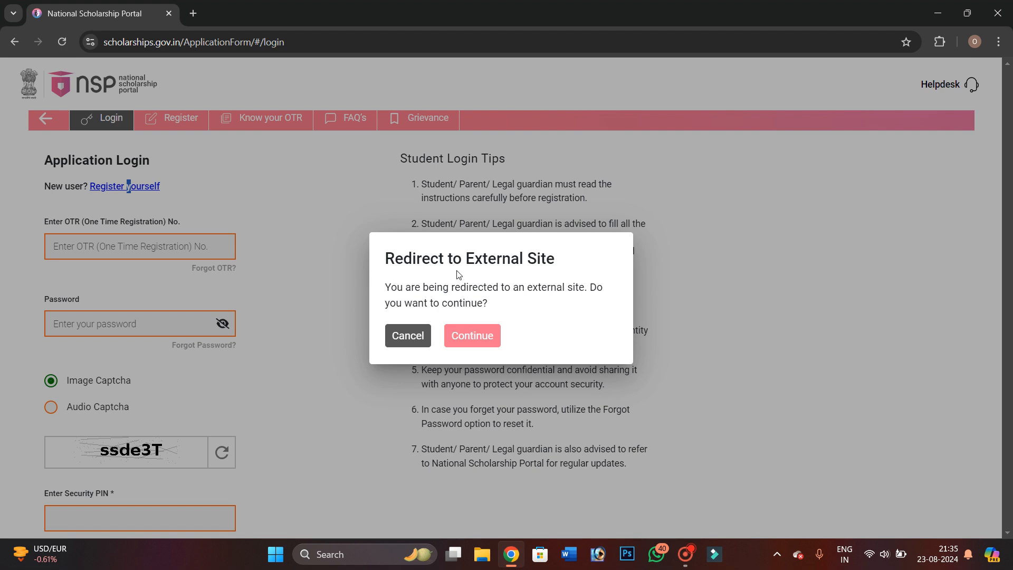
Continue to the registration site, accept the OTR agreements, and advance to Register Mobile No
click(472, 337)
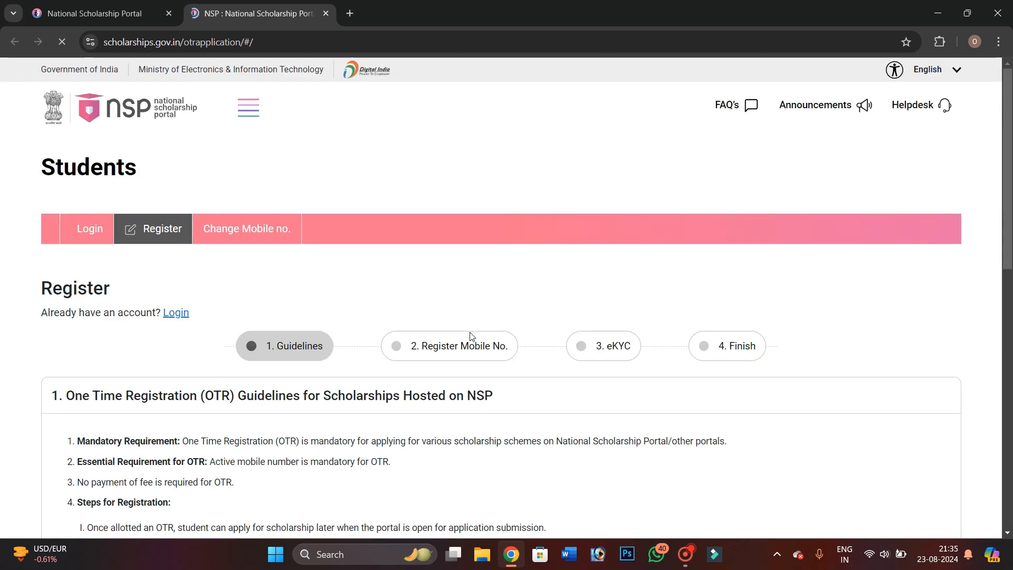
scroll(470, 332, down, 1)
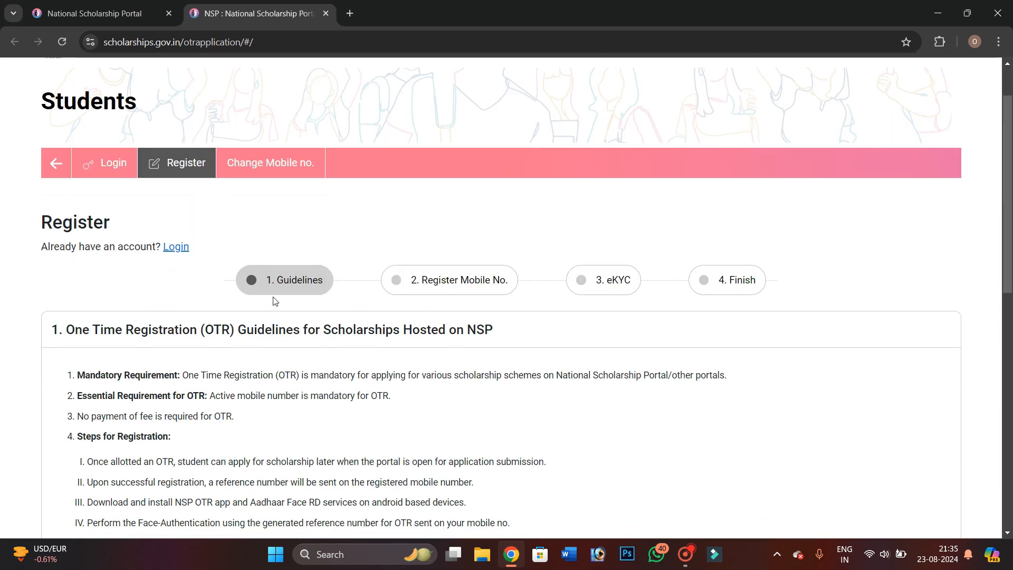
scroll(335, 296, down, 8)
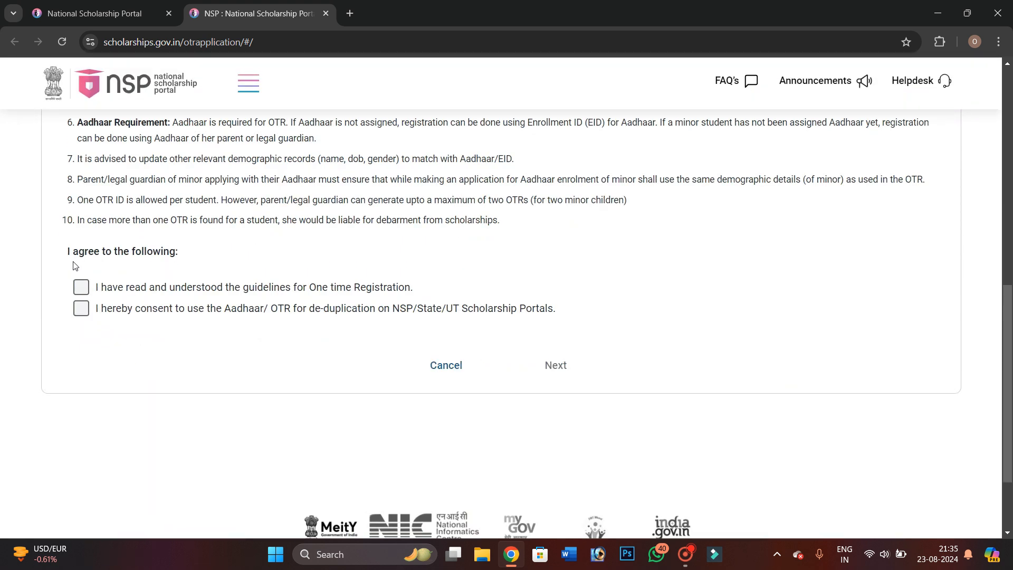
click(82, 310)
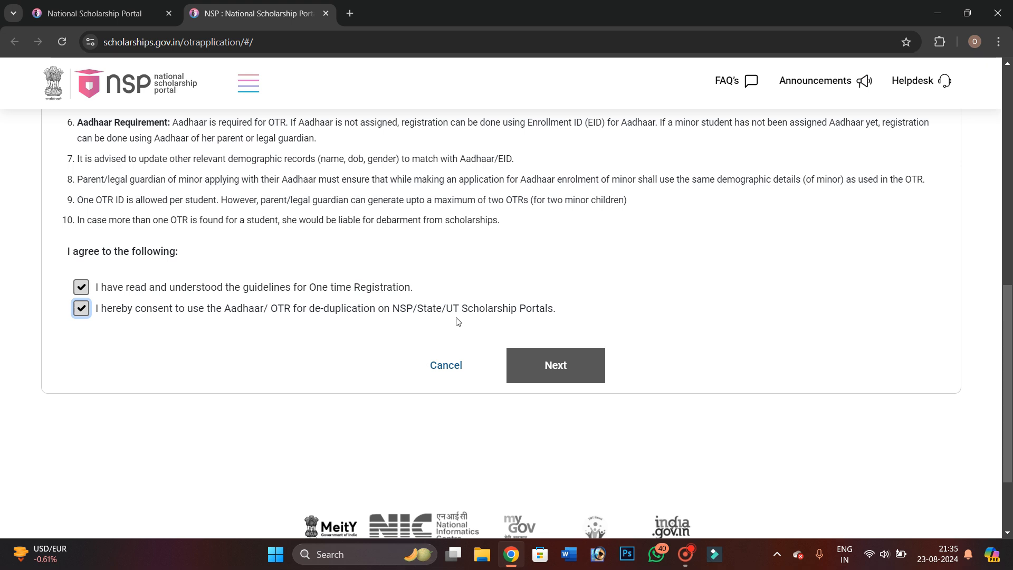
click(566, 367)
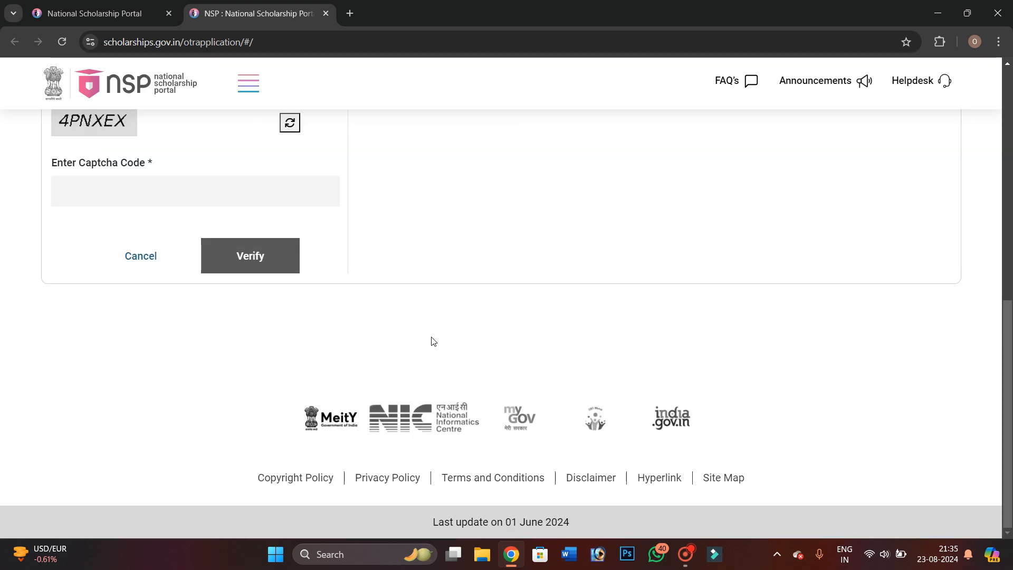
scroll(396, 330, up, 2)
scroll(396, 331, up, 3)
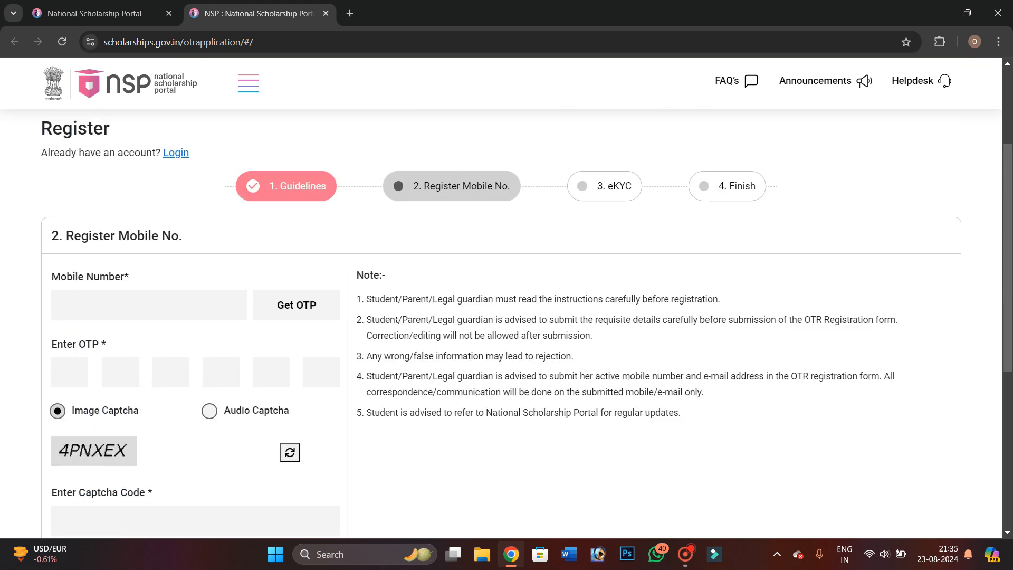
Enter the mobile number, its OTP digits and the captcha code, then verify the number
click(169, 305)
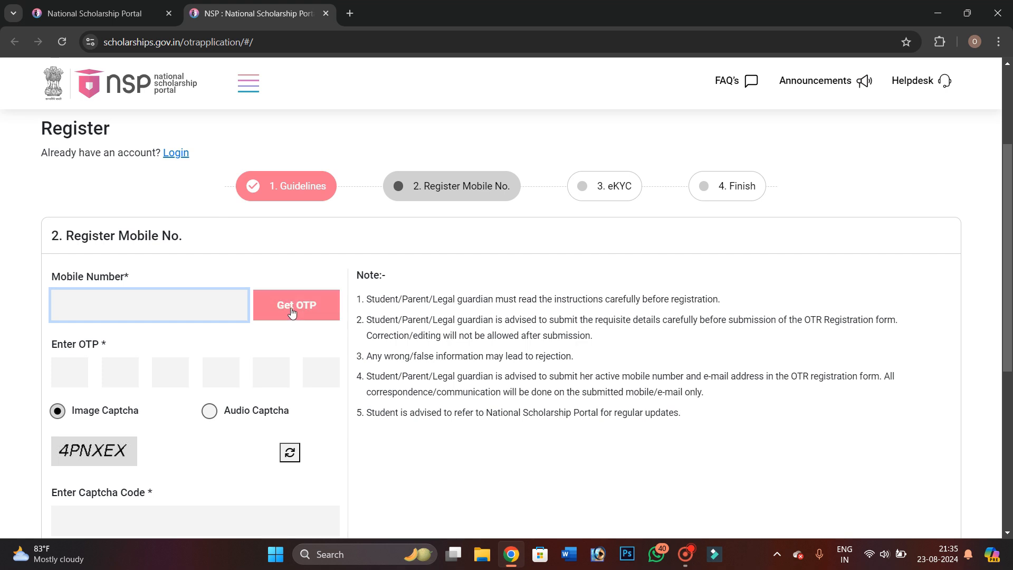
click(129, 372)
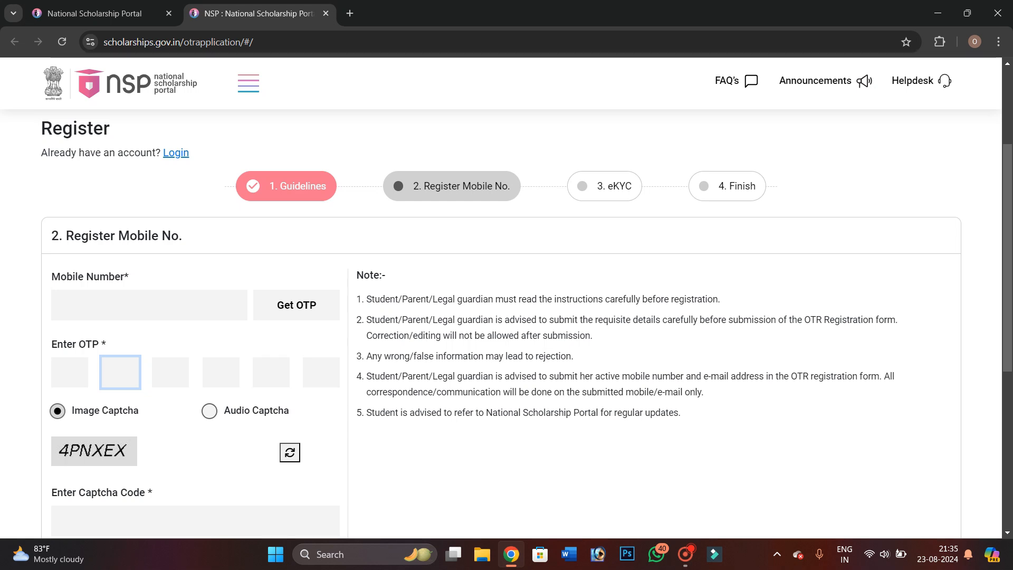
scroll(333, 351, down, 1)
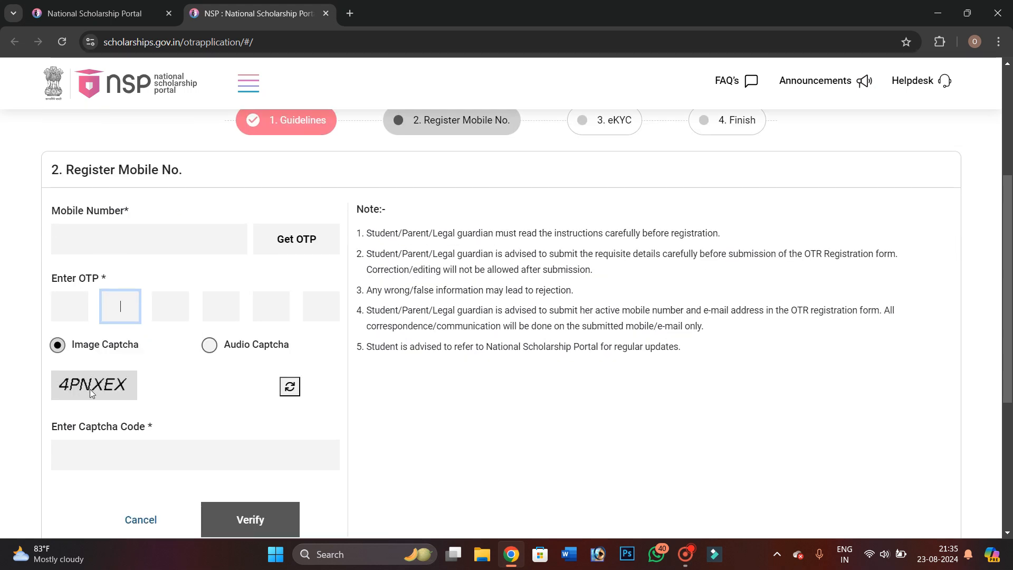
scroll(84, 380, down, 1)
click(74, 455)
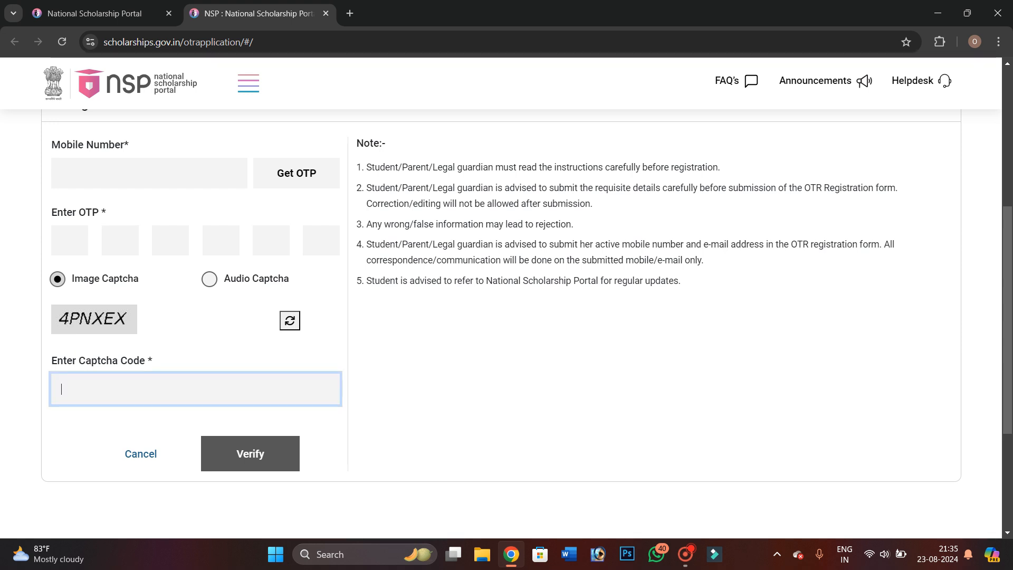
text(4)
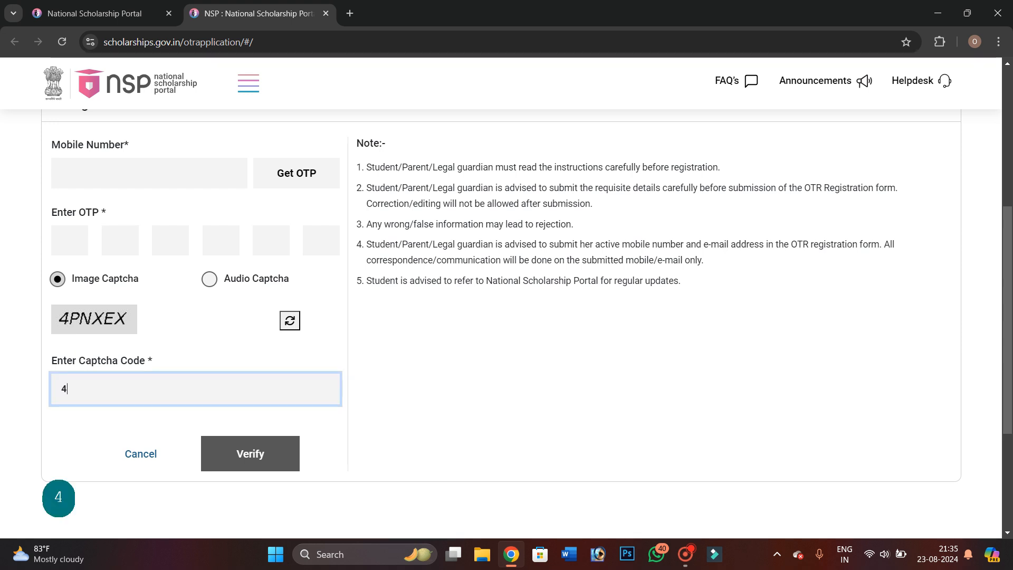
key(Caps_Lock)
text(PNXEX)
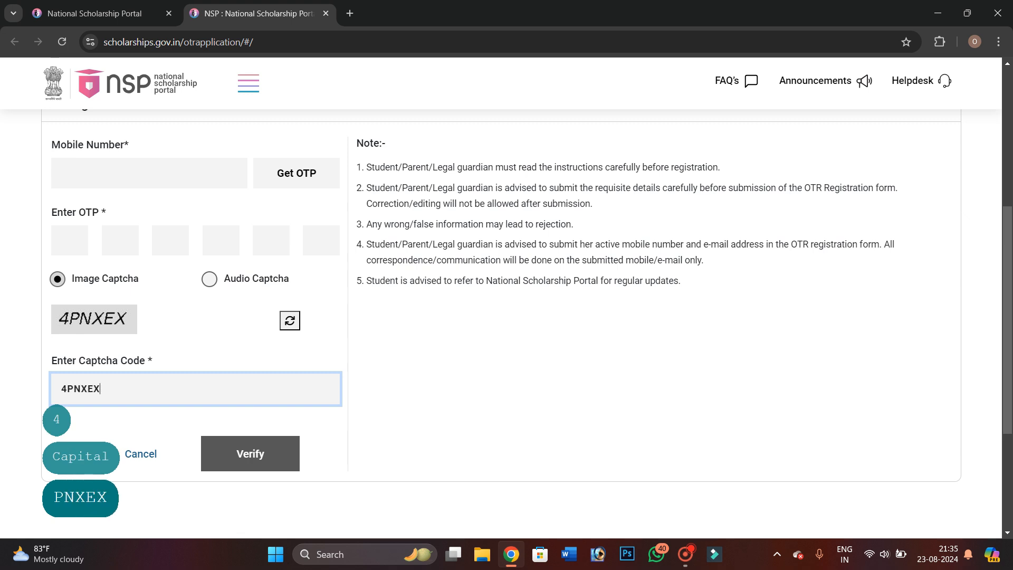
click(260, 454)
scroll(455, 313, down, 1)
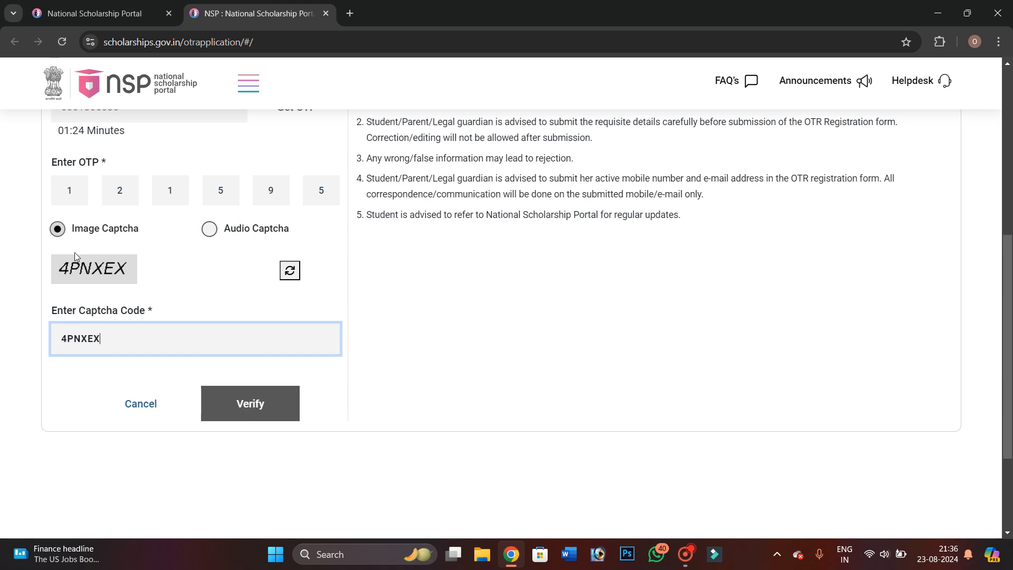
click(250, 404)
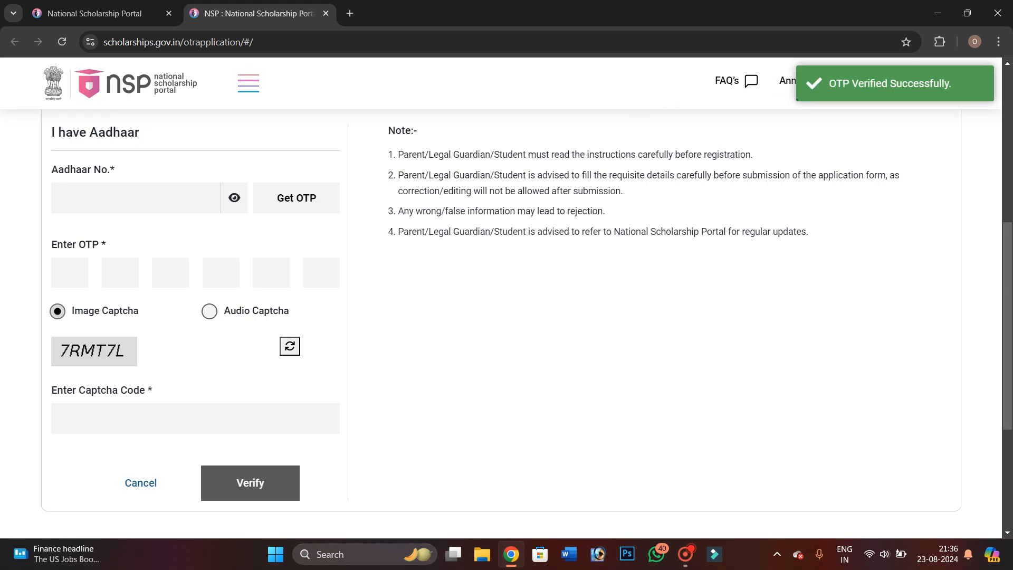
Enter the Aadhaar number and request an OTP, accepting the Aadhaar consent
click(169, 198)
scroll(91, 198, up, 4)
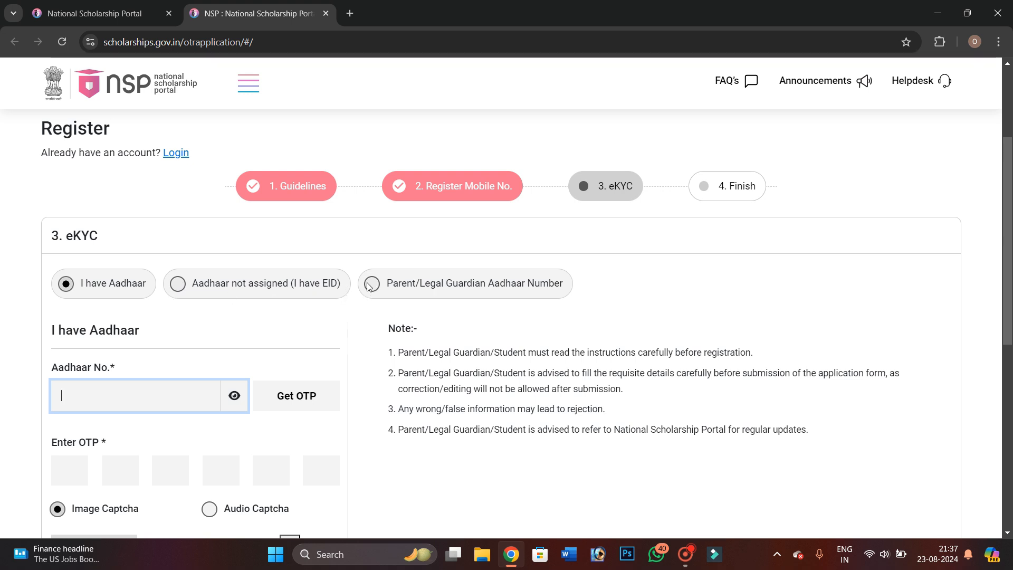
drag(1007, 272, 1009, 361)
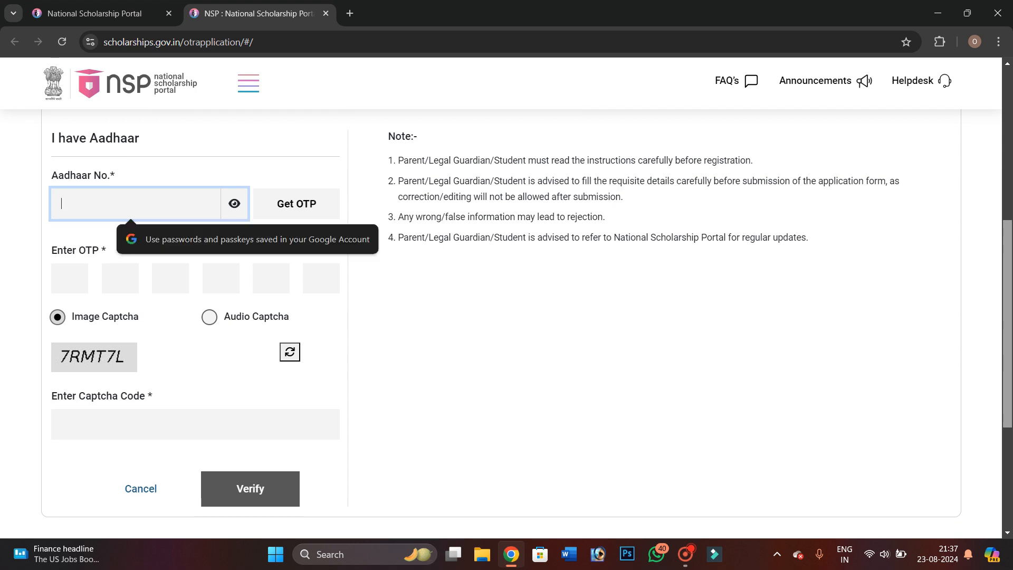
text(••••••••••••)
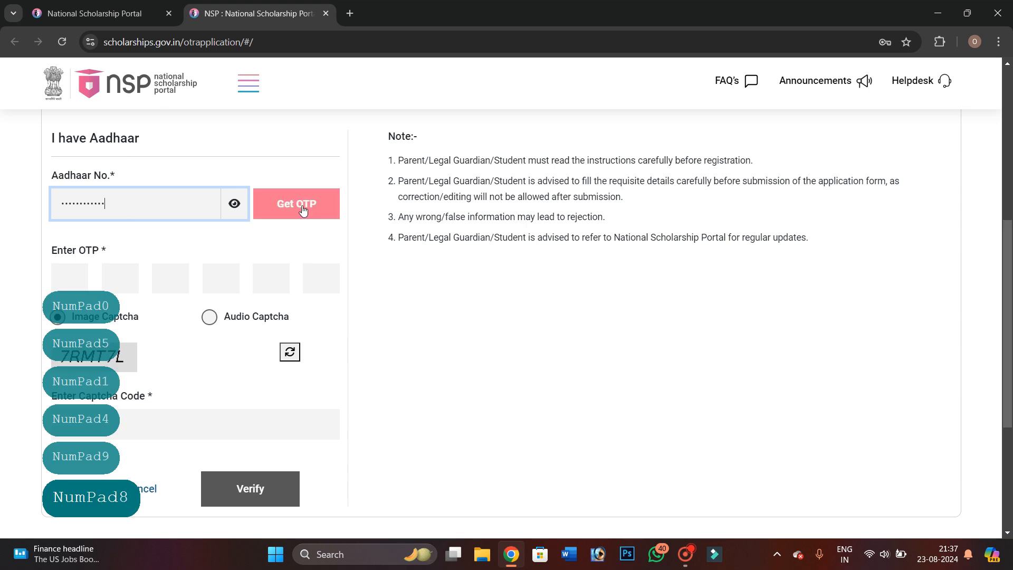
click(286, 211)
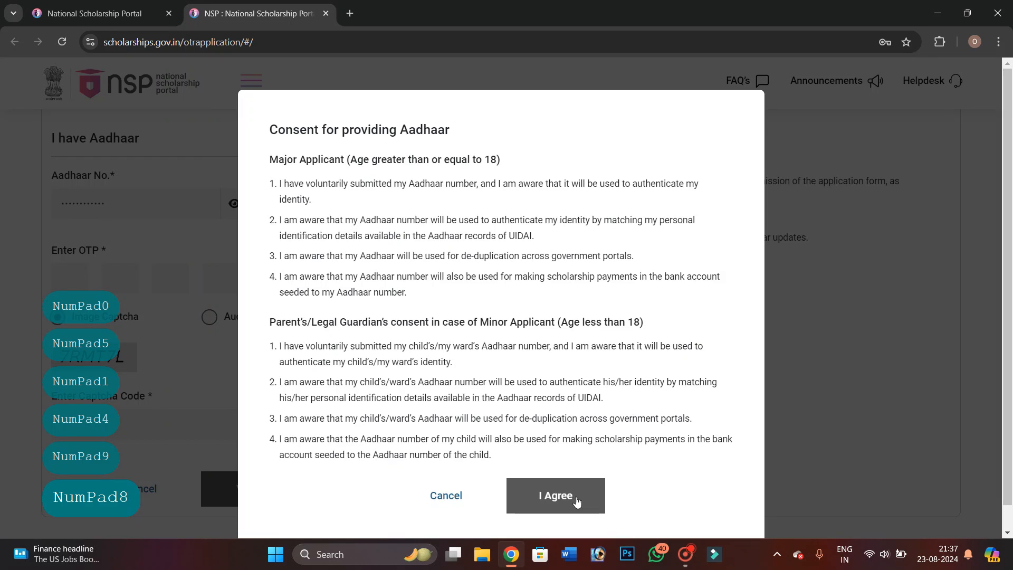
click(564, 497)
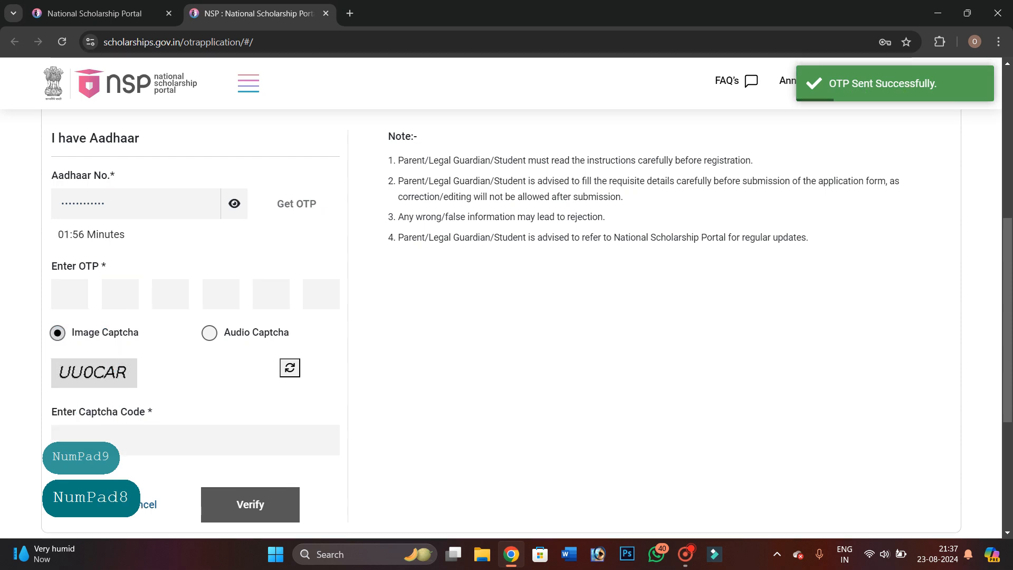
Fill in the received six-digit OTP and the captcha code, then submit for verification
click(70, 295)
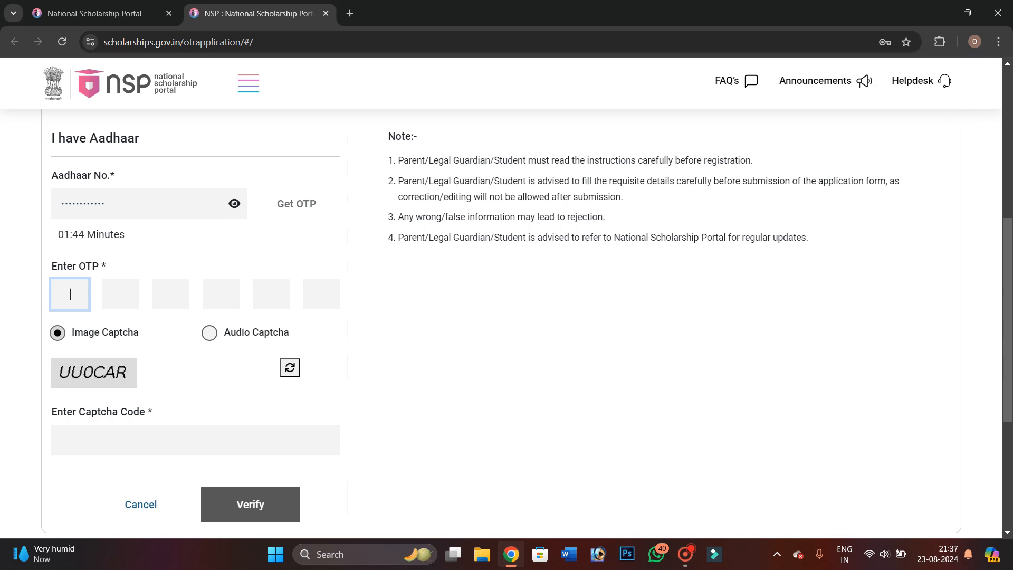
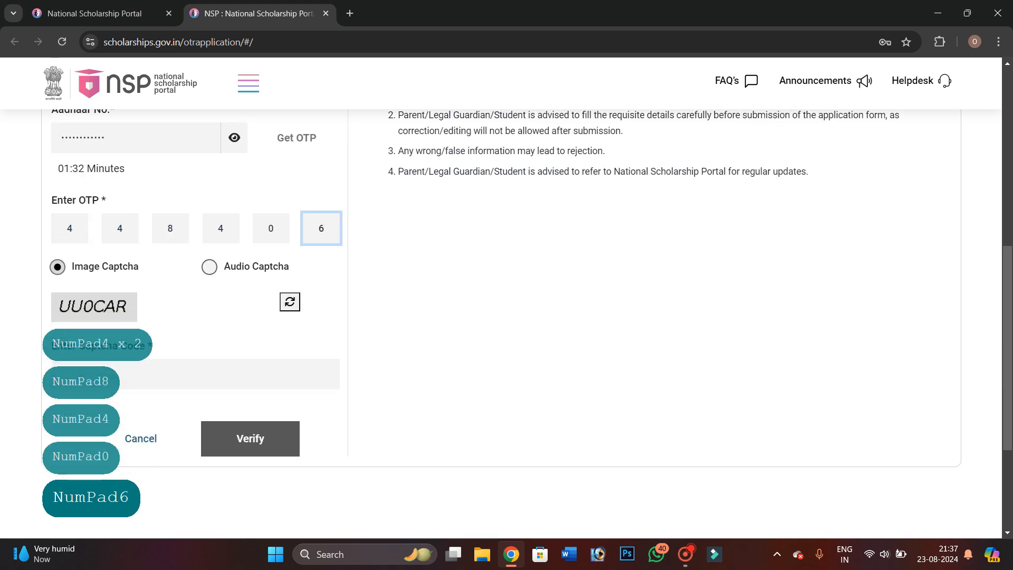
text(UU)
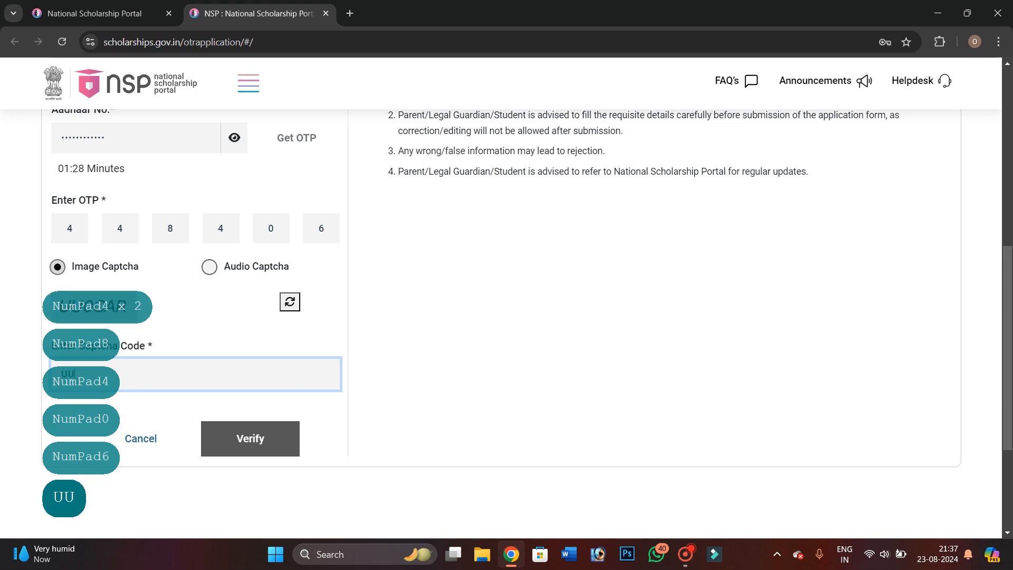
text(0CAR)
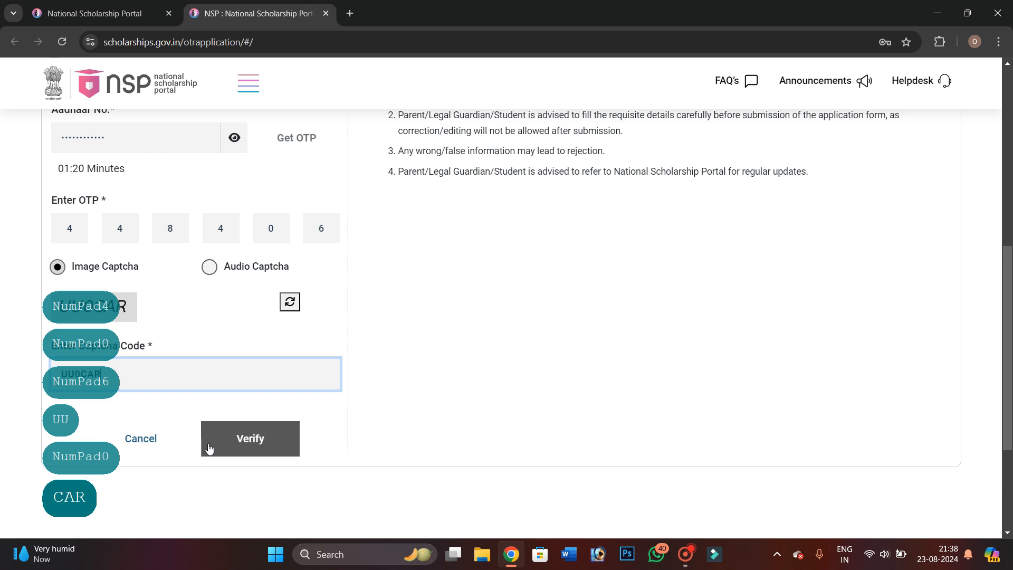
click(245, 442)
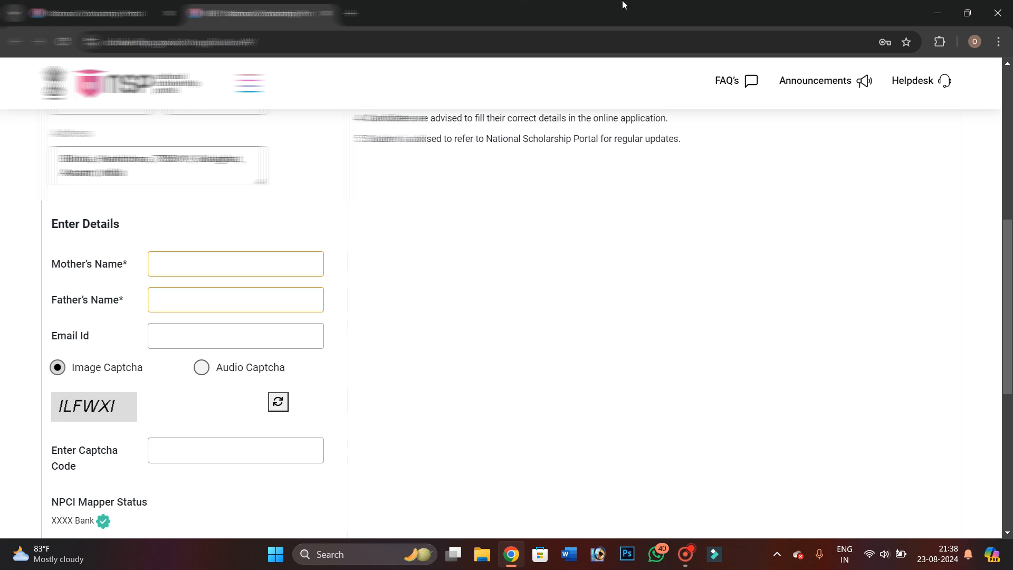
Review the Enter Details form's mother's and father's name fields and type the captcha code
scroll(1010, 288, up, 5)
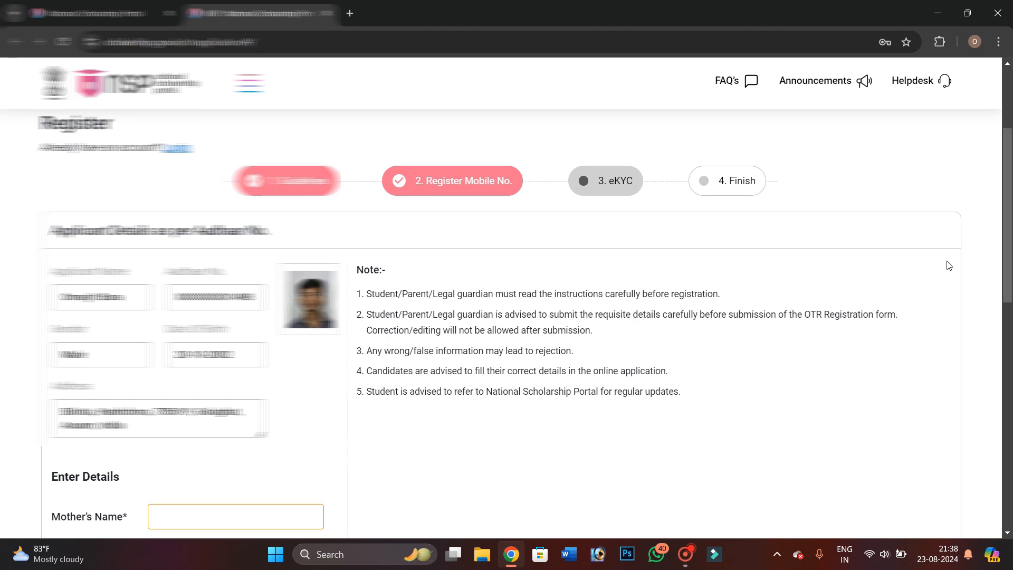
scroll(1009, 275, down, 2)
scroll(1009, 275, down, 6)
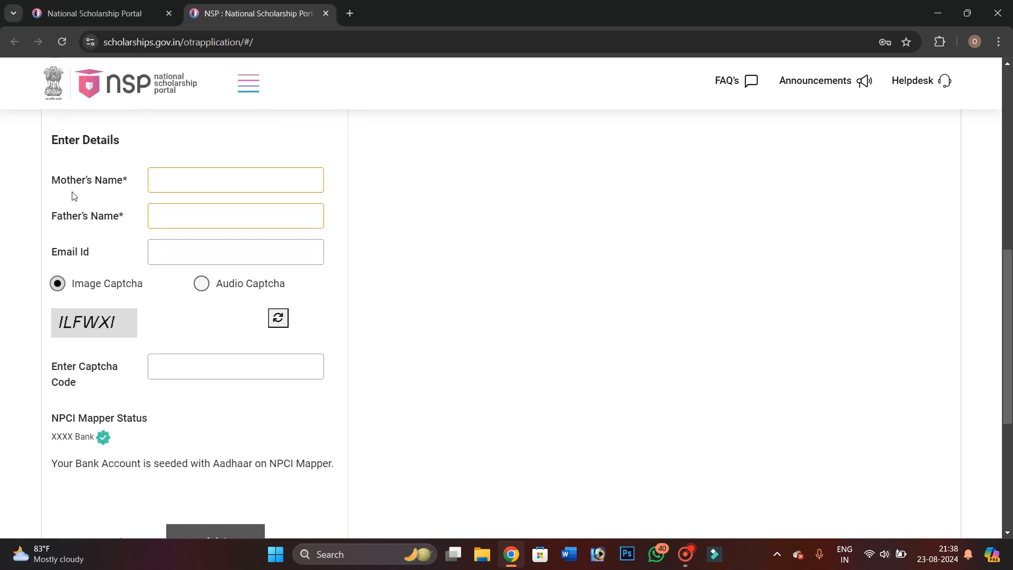
click(164, 177)
click(184, 218)
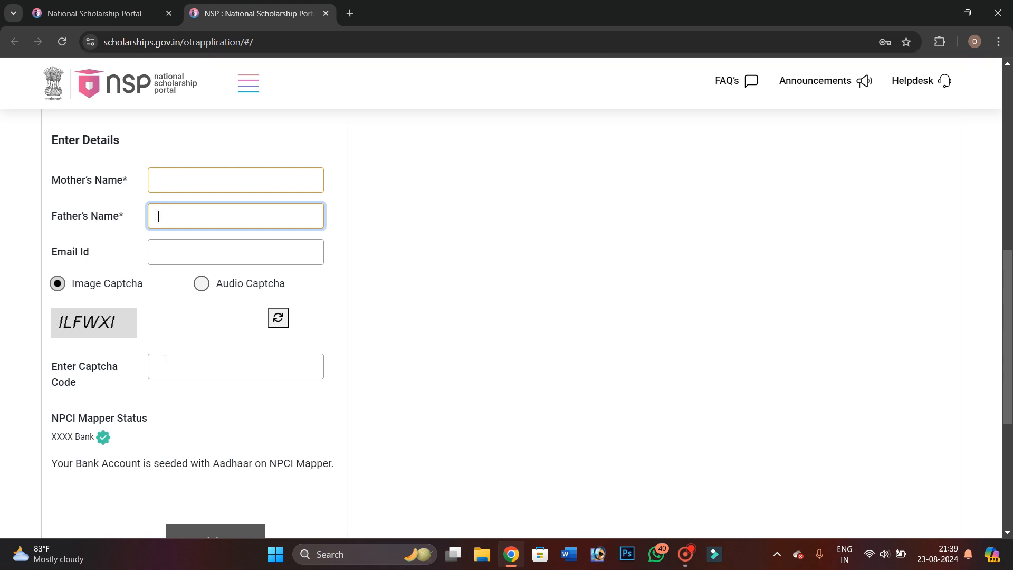
click(159, 366)
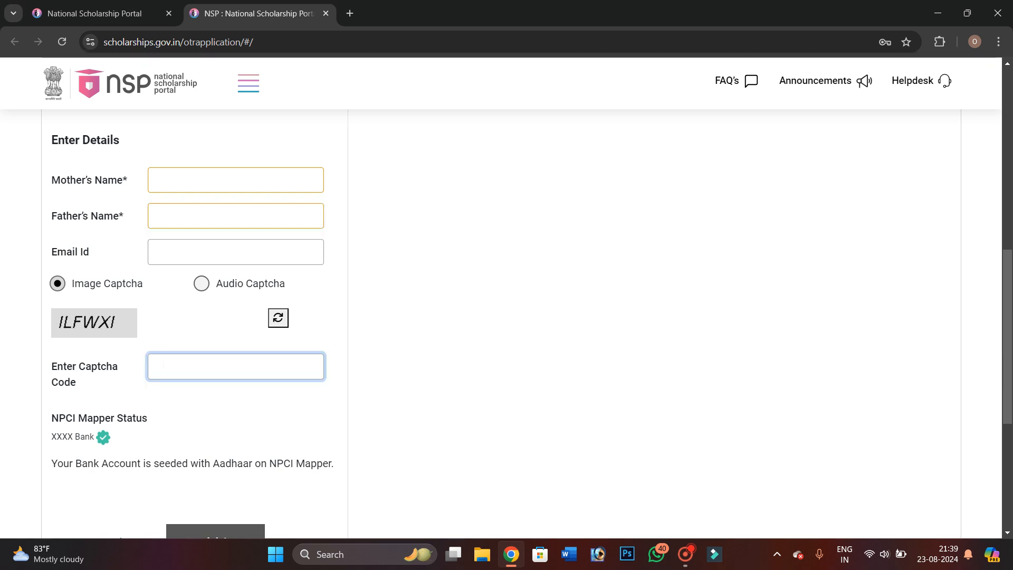
scroll(169, 352, down, 2)
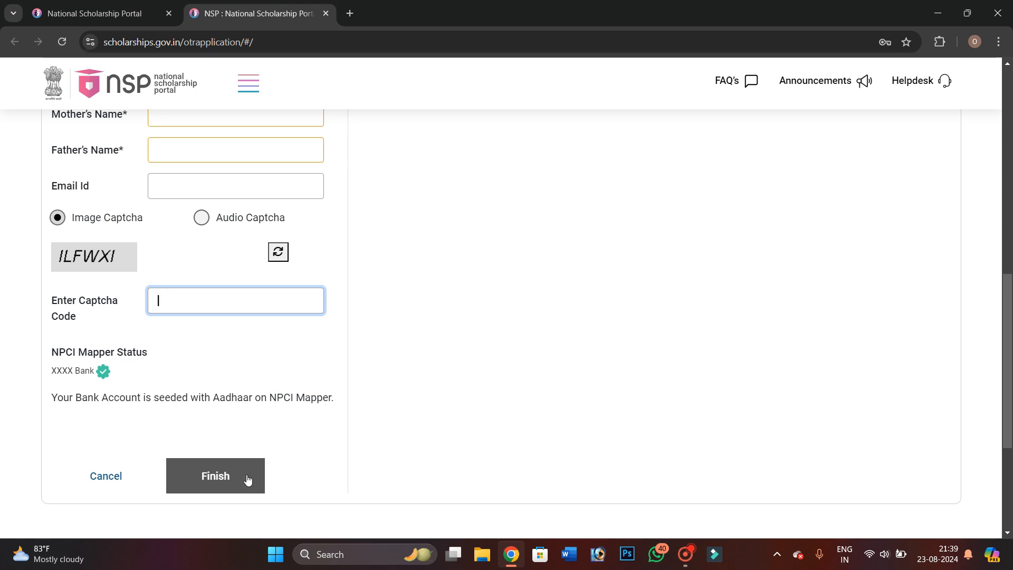
scroll(244, 429, down, 2)
text(ILFWXI)
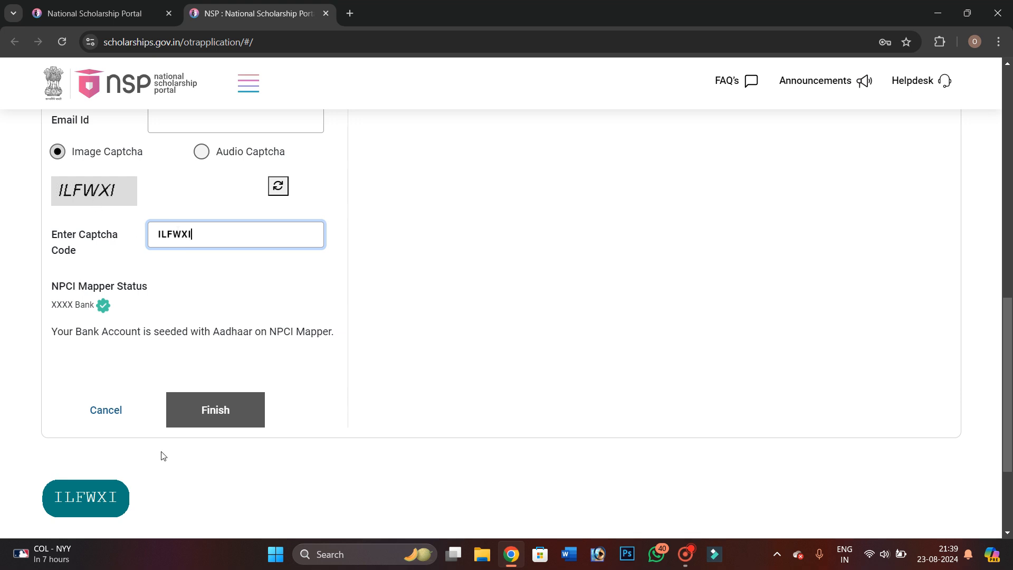
Finish registration and select the generated reference number
click(218, 417)
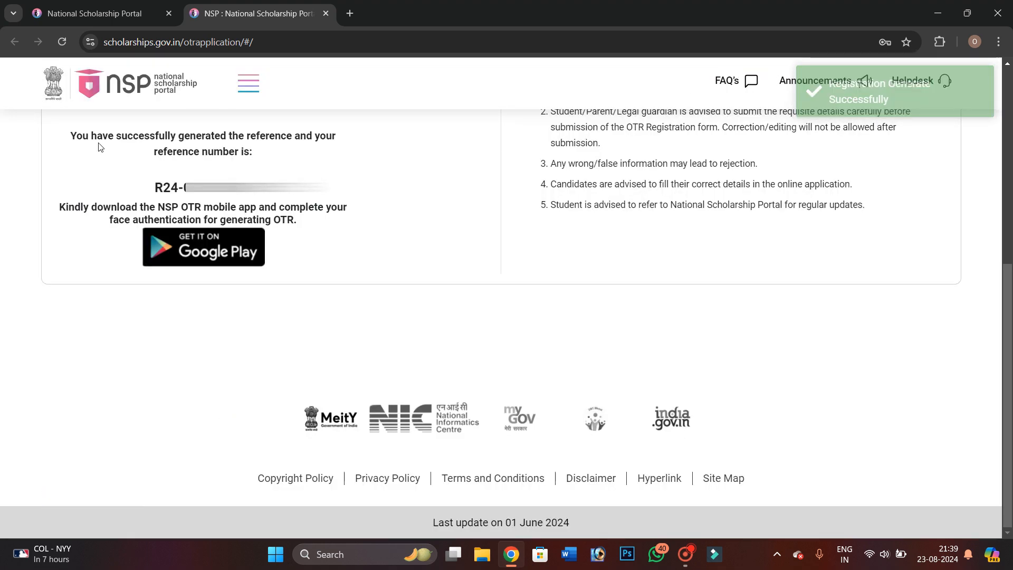
scroll(271, 268, up, 3)
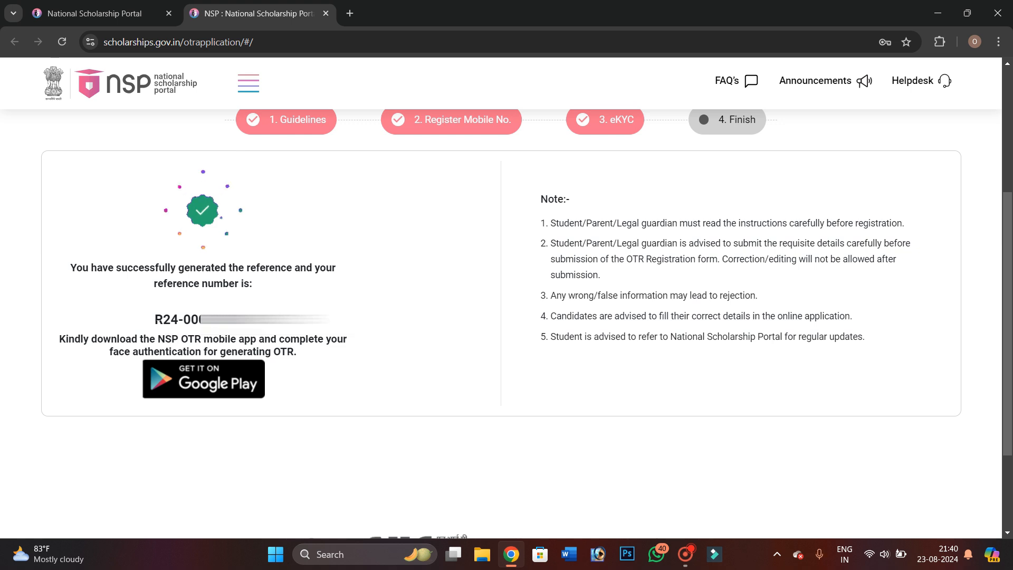
drag(155, 320, 170, 319)
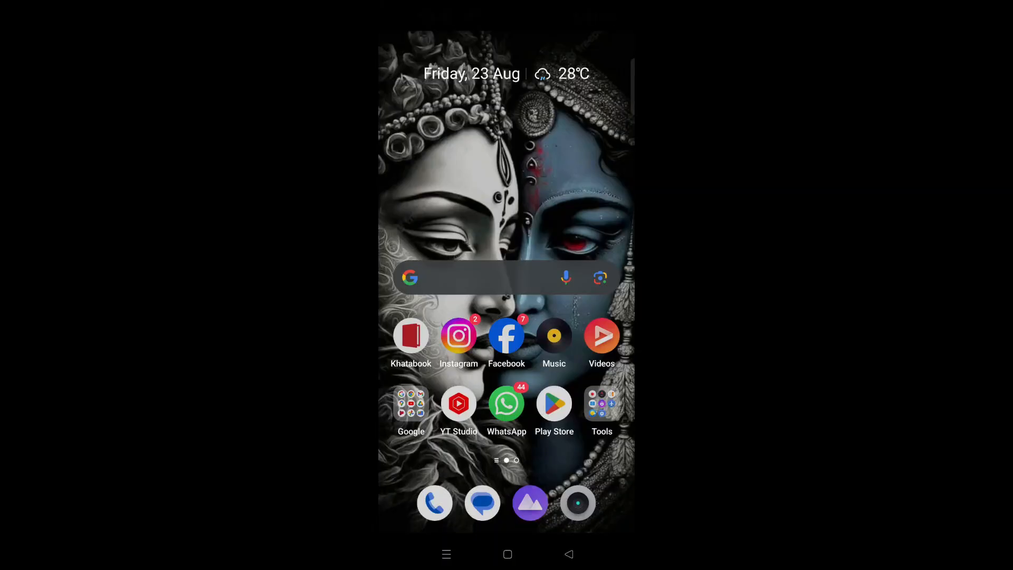
Search the Play Store for 'nsp otr' and launch the installed NSP OTR app
click(557, 406)
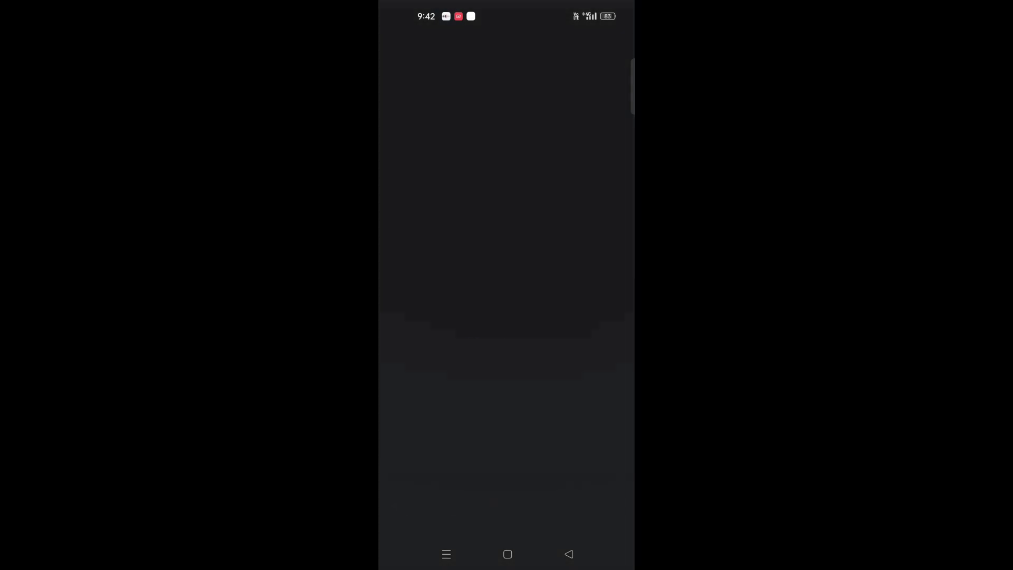
click(507, 515)
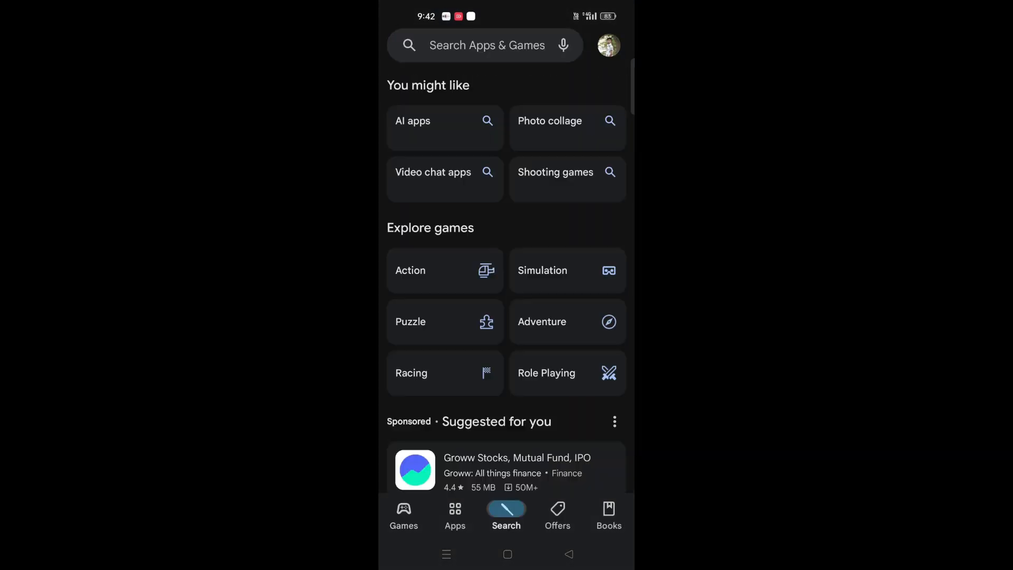
click(485, 46)
text(n)
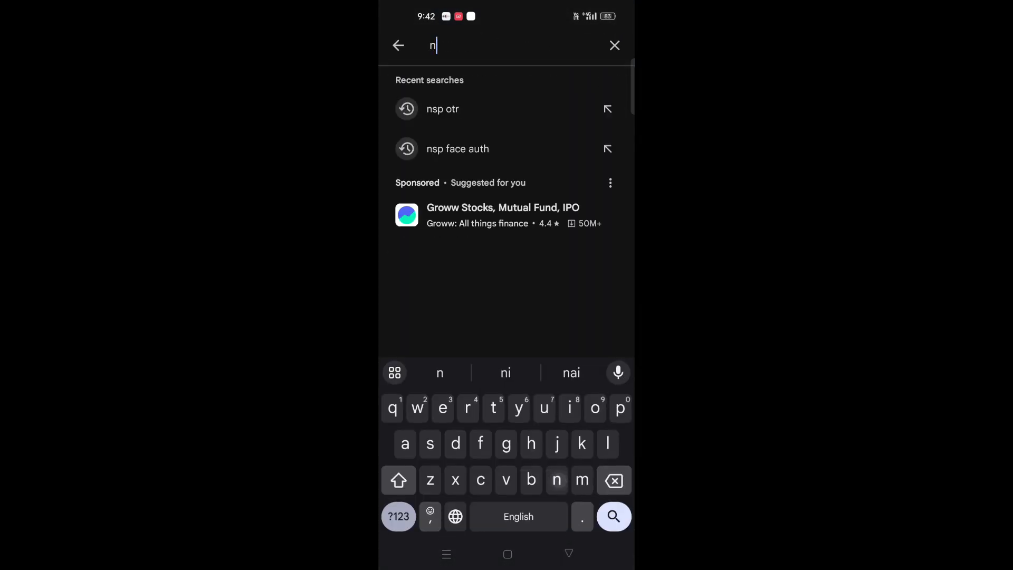
text(sp or)
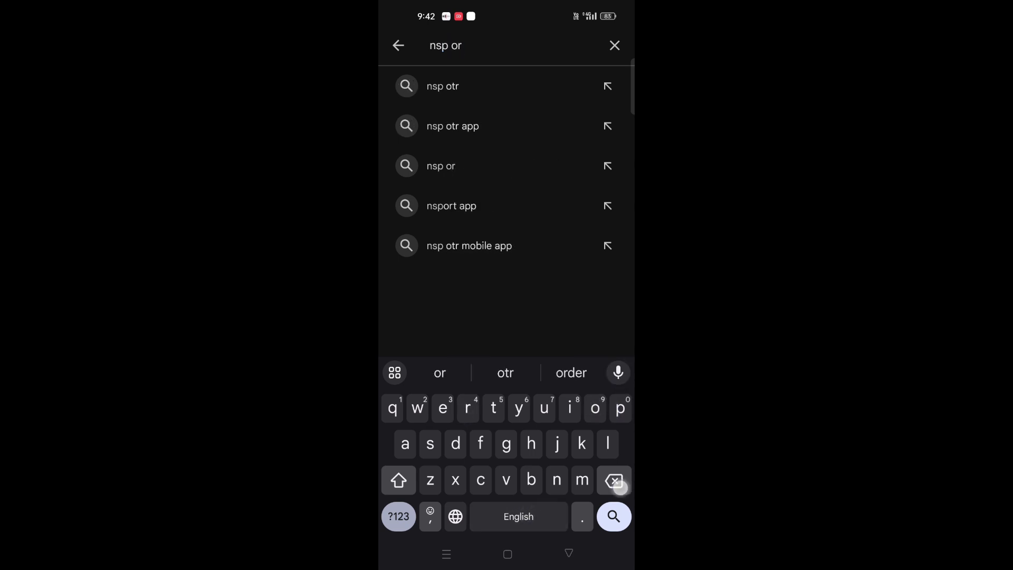
key(BackSpace)
text(tr)
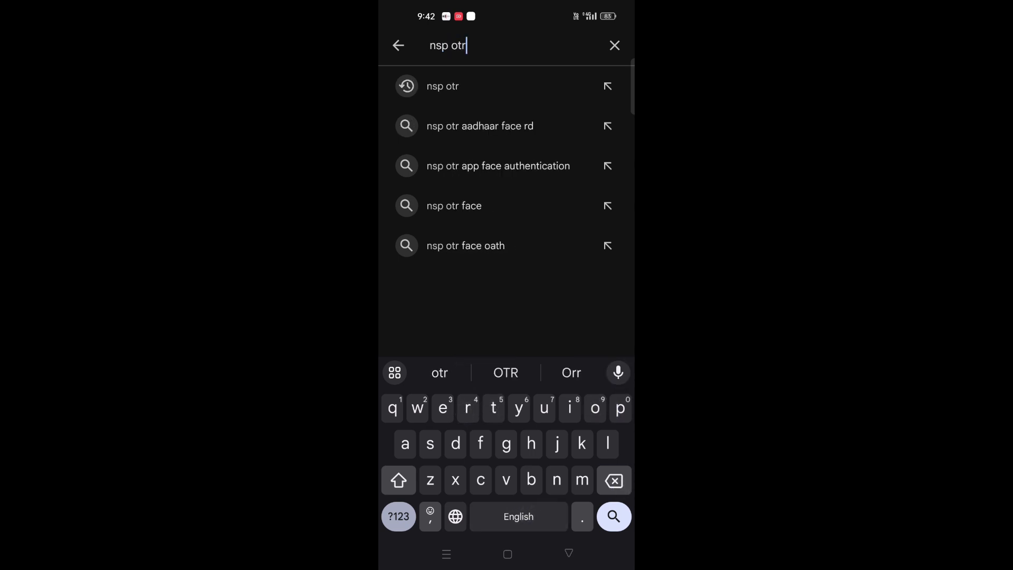
key(Return)
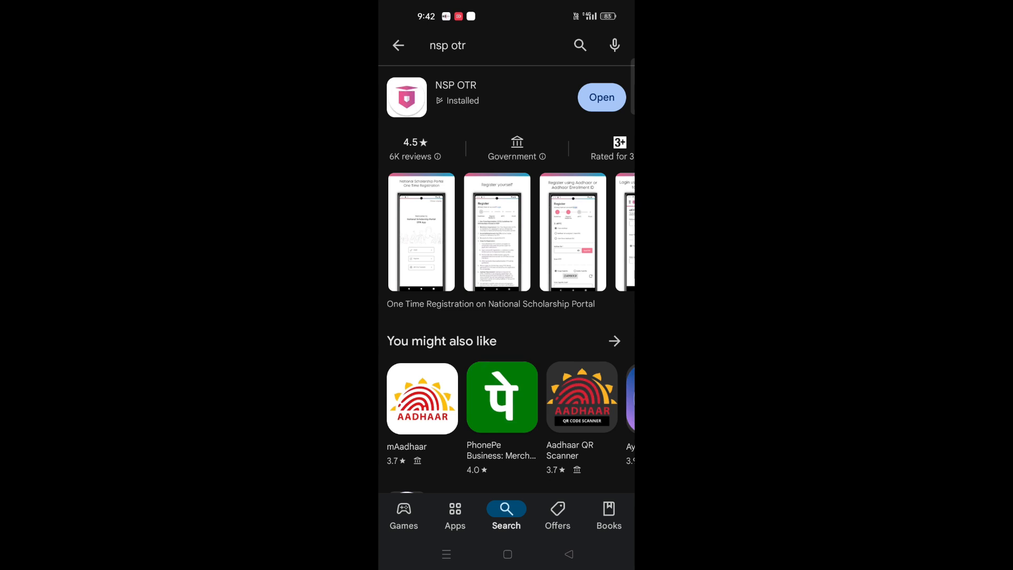
click(510, 84)
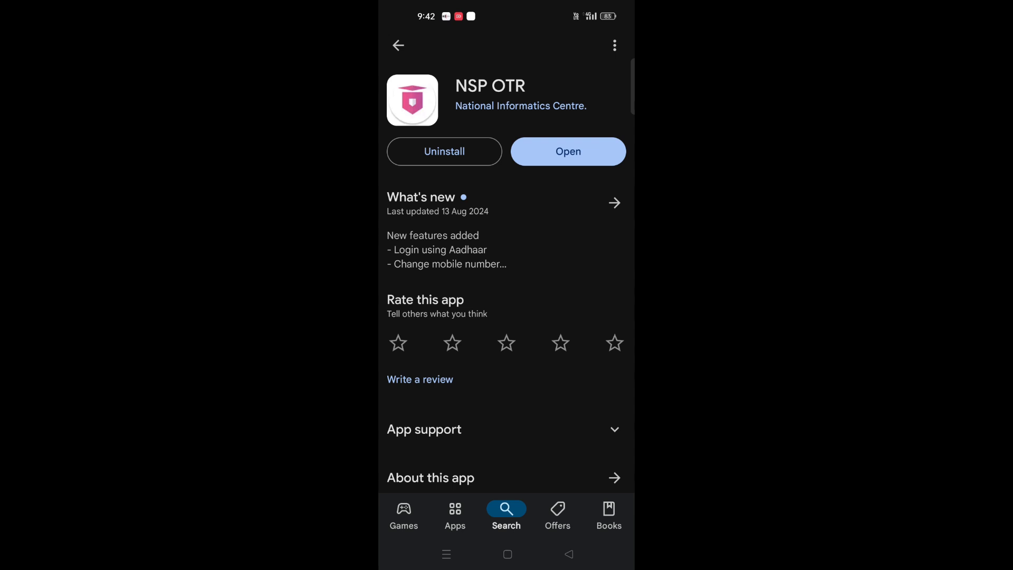
click(568, 151)
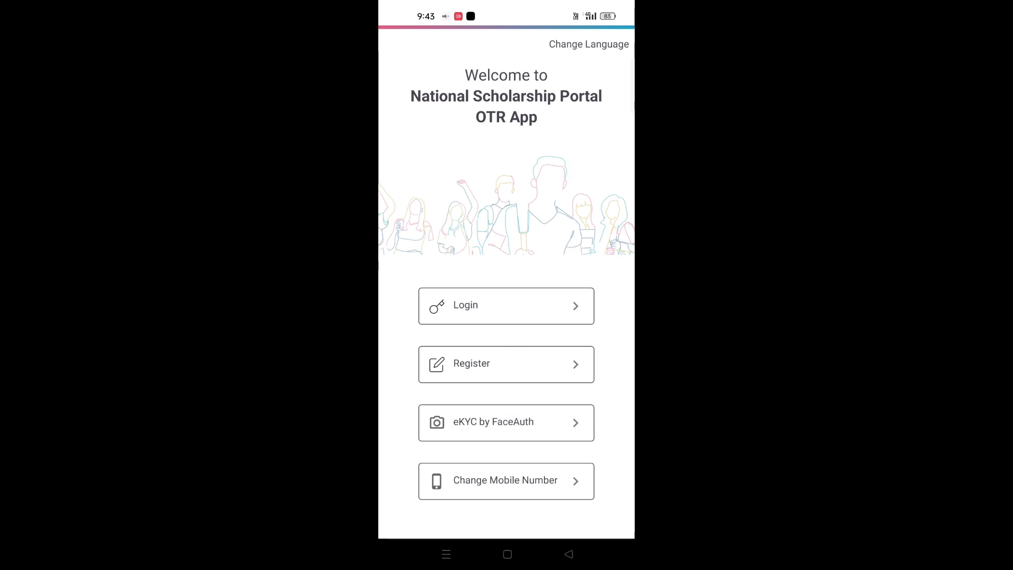
Choose eKYC by face authentication and enter the registration reference number
click(544, 421)
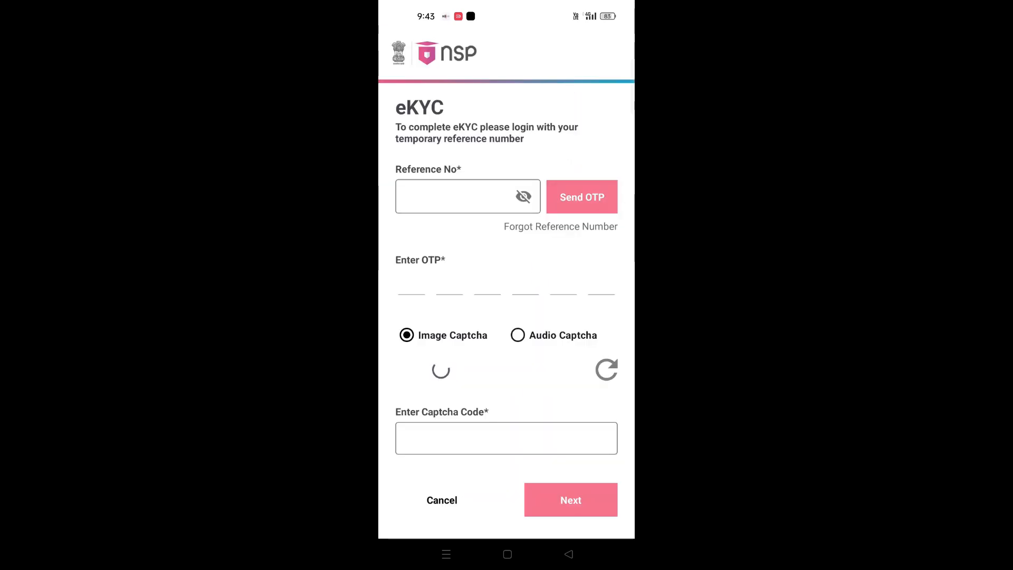
click(471, 197)
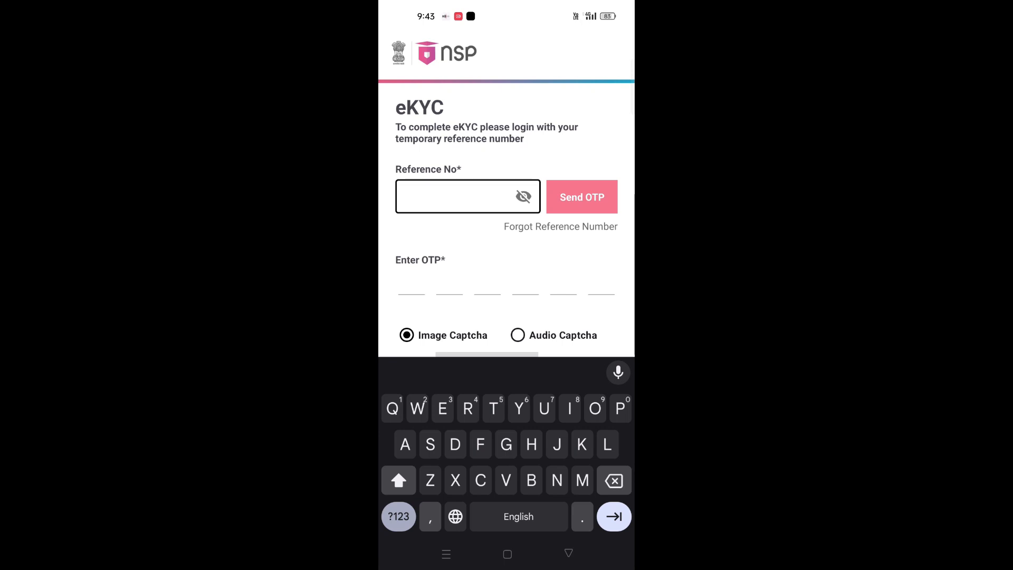
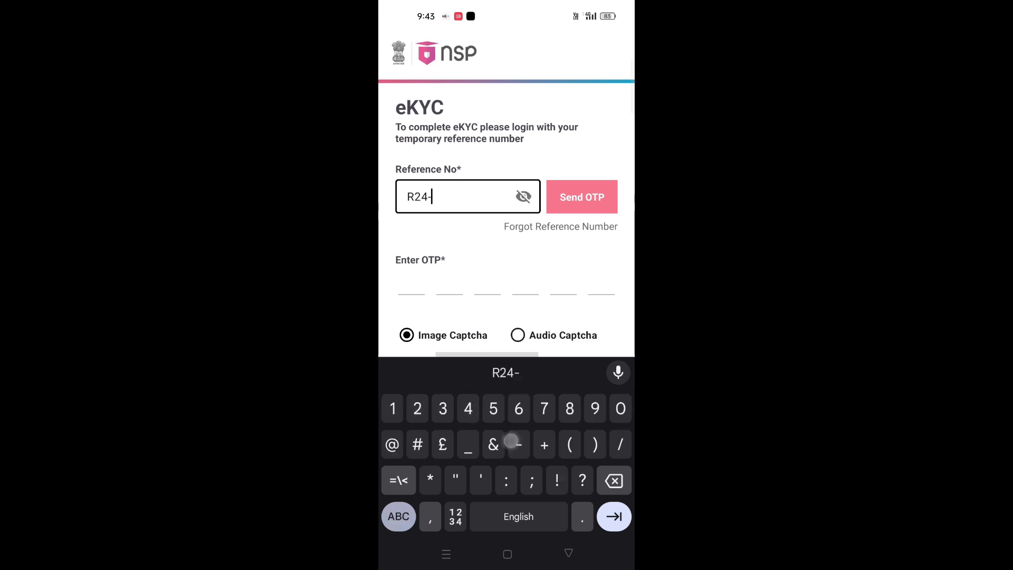
click(398, 516)
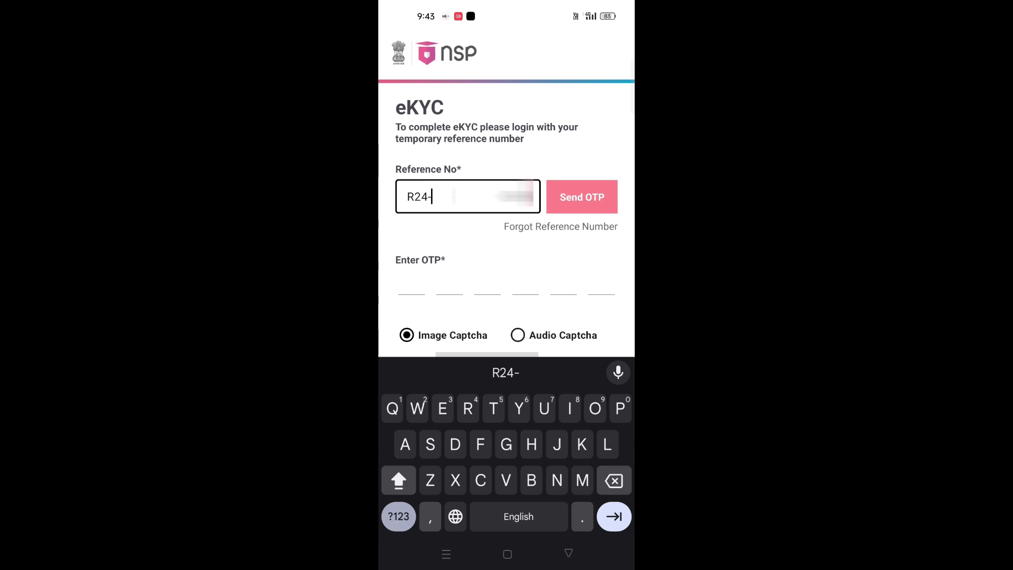
click(399, 516)
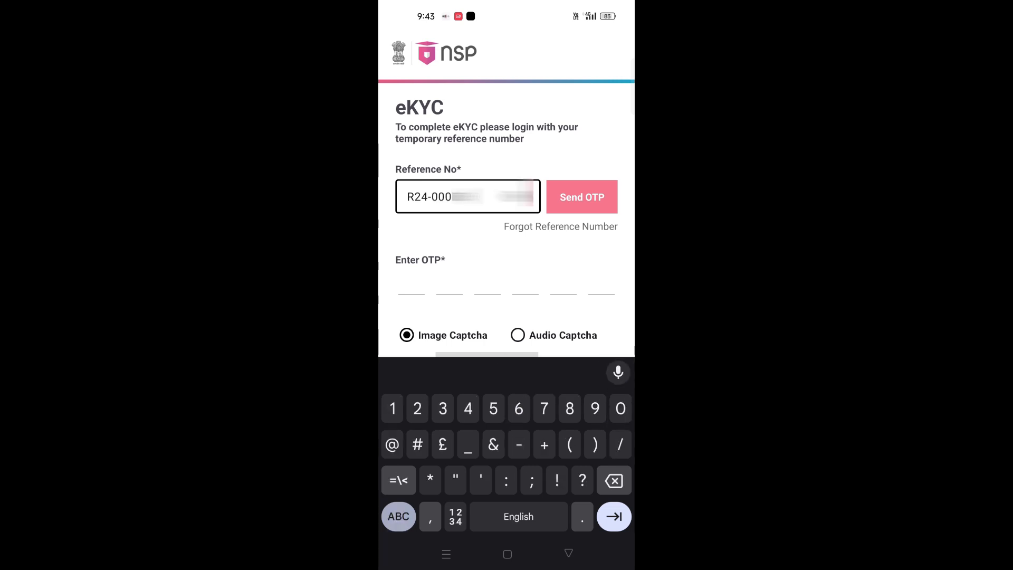
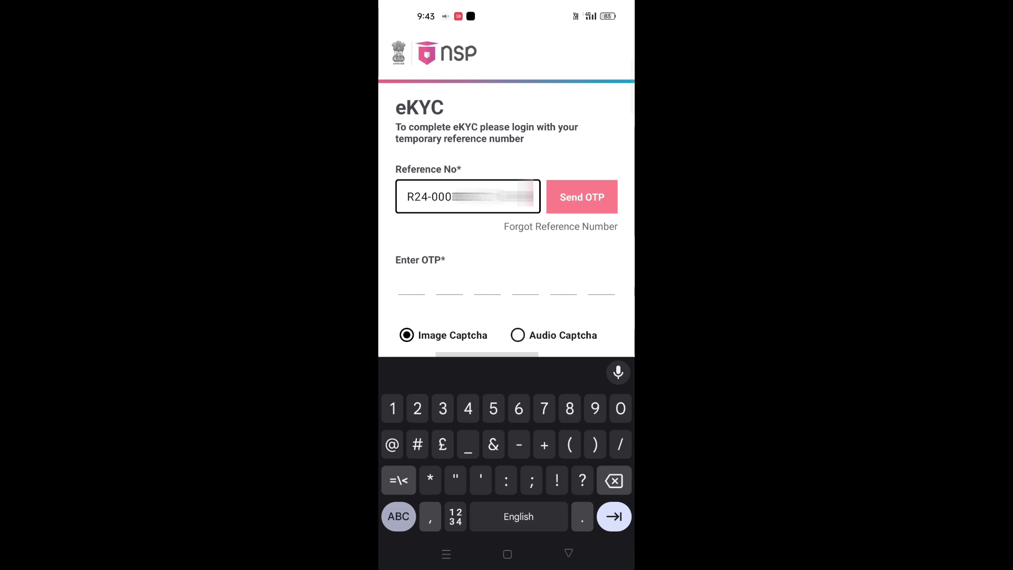
click(398, 516)
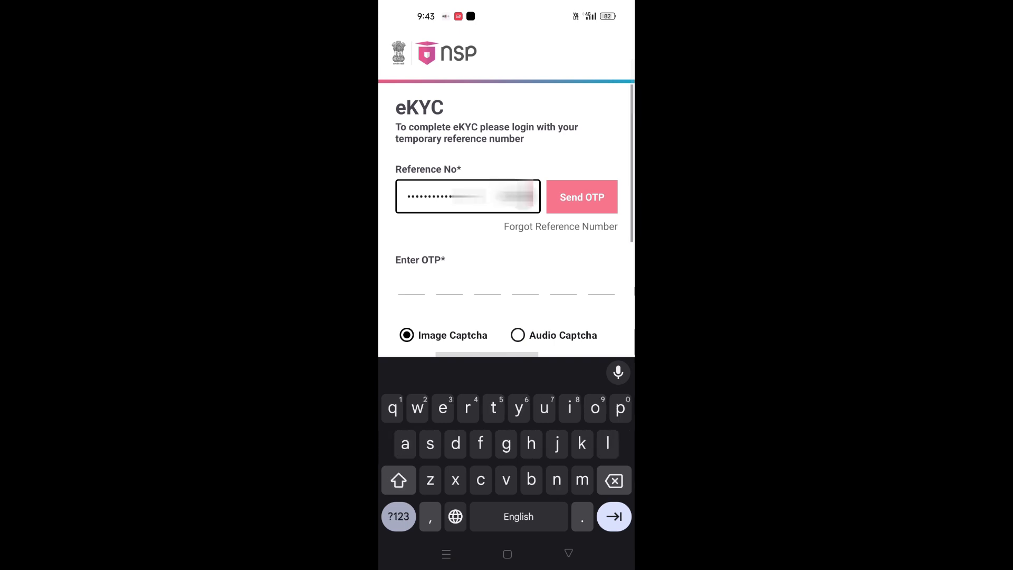
Request the OTP, fill in the six-digit OTP and captcha code, and submit
click(582, 197)
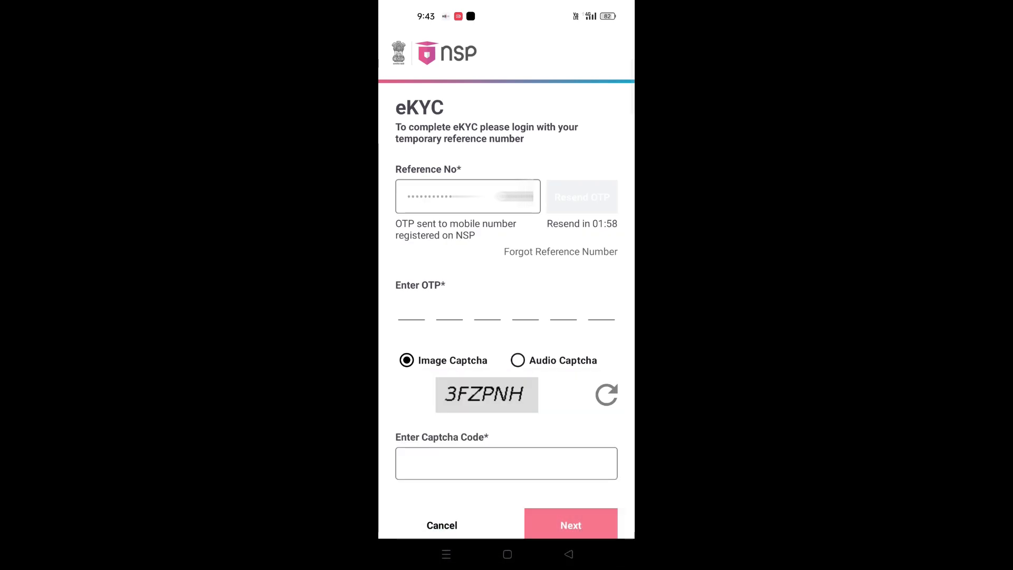
click(411, 309)
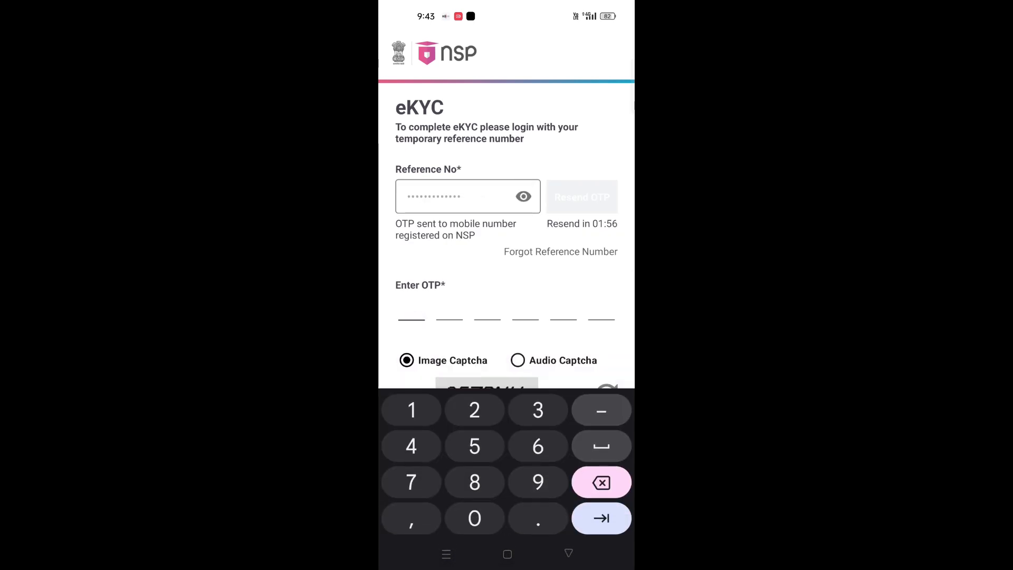
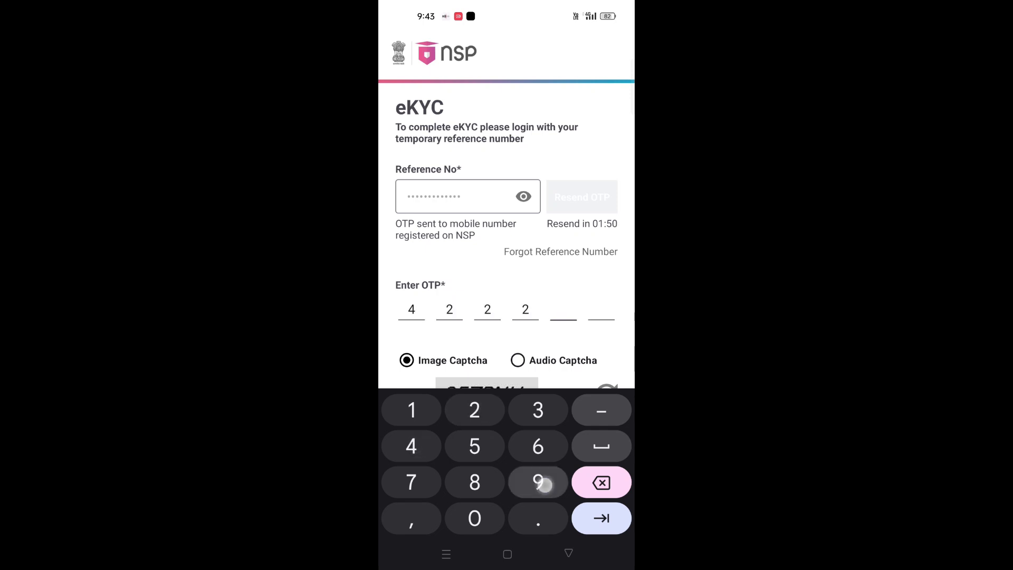
scroll(566, 120, down, 3)
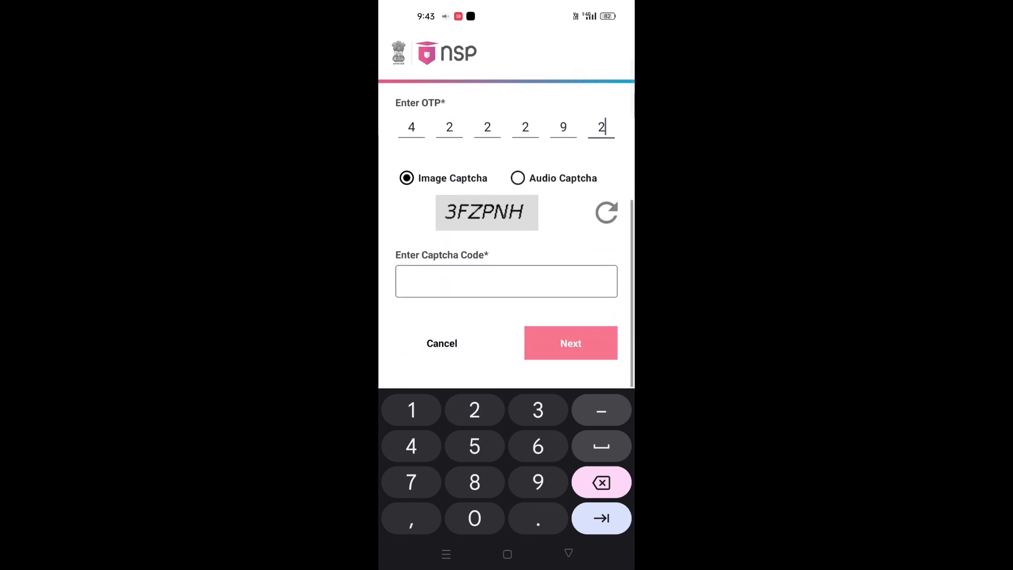
click(507, 281)
text(3)
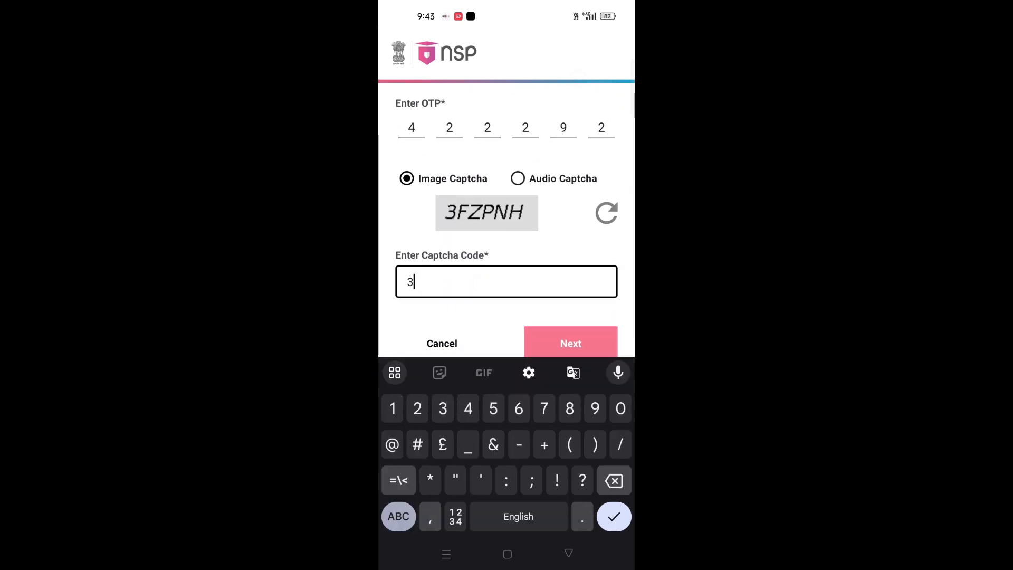
click(398, 516)
text(F)
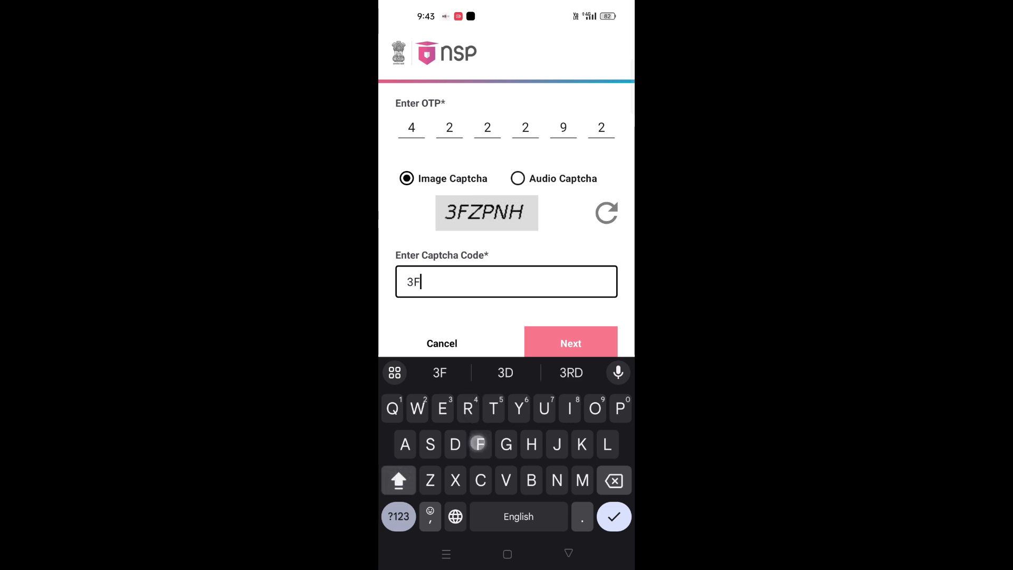
text(ZPNH)
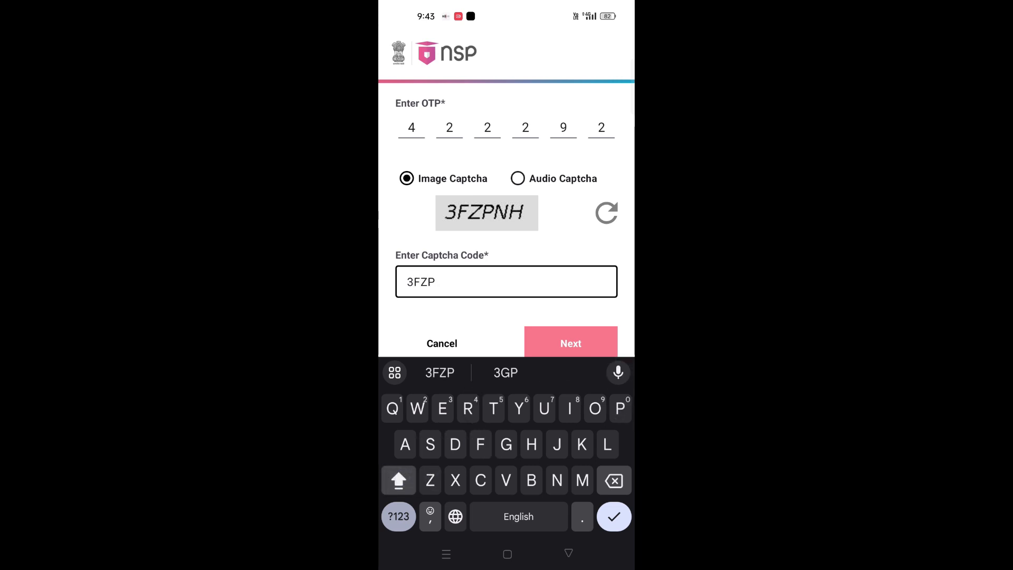
scroll(483, 320, down, 1)
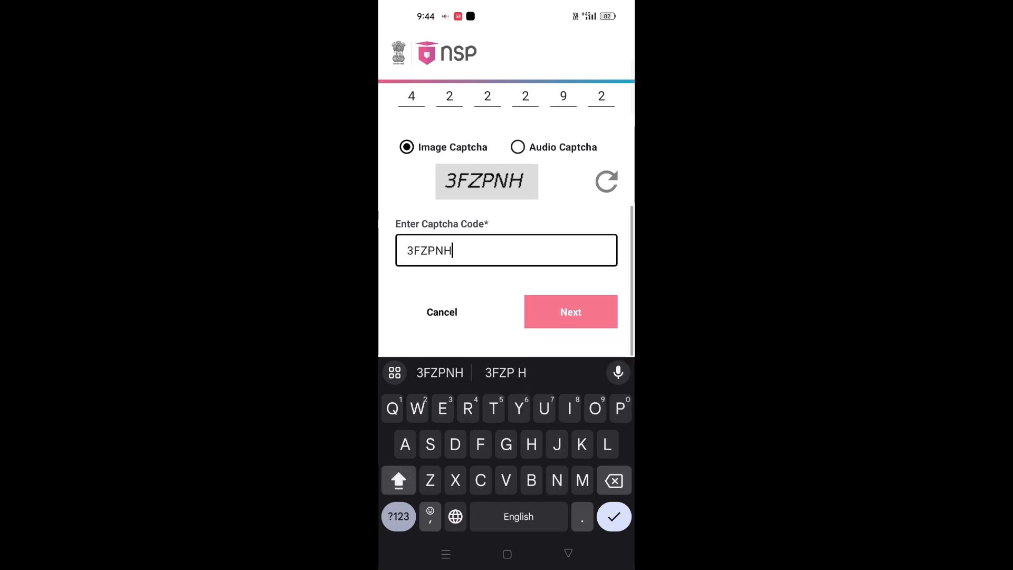
click(572, 307)
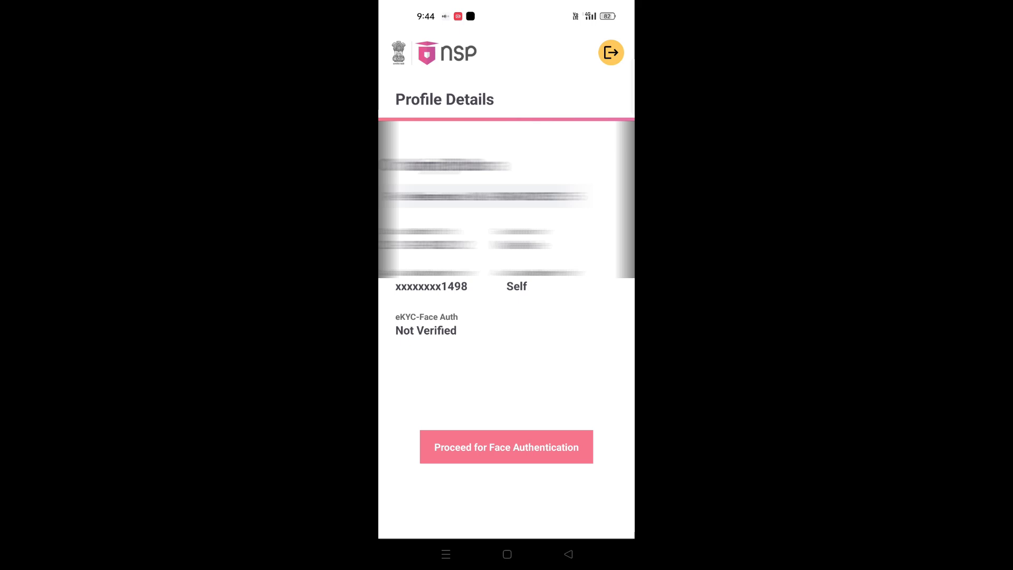
Proceed to face authentication and agree to the Aadhaar consent terms
click(554, 443)
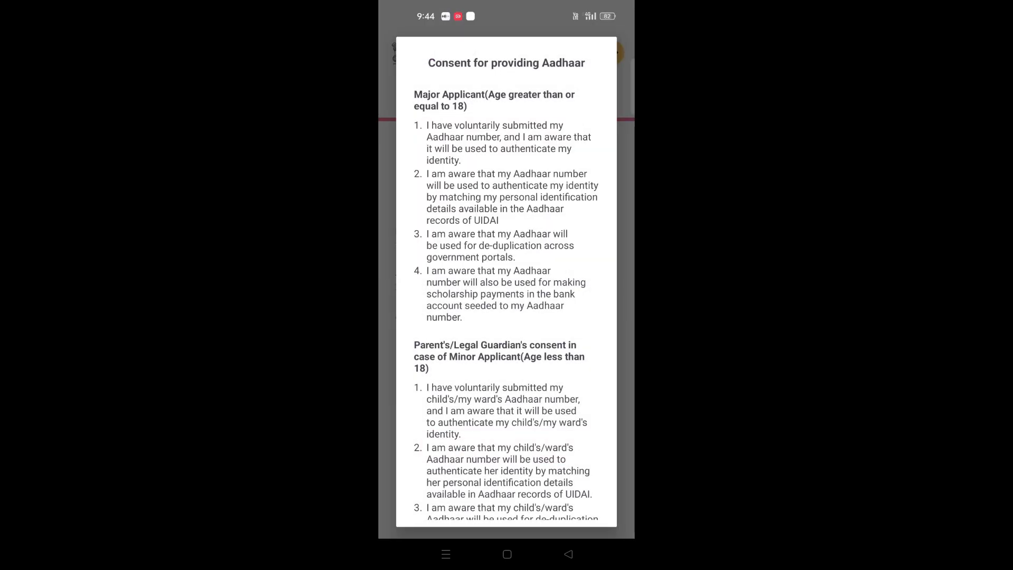
scroll(515, 429, down, 5)
click(564, 497)
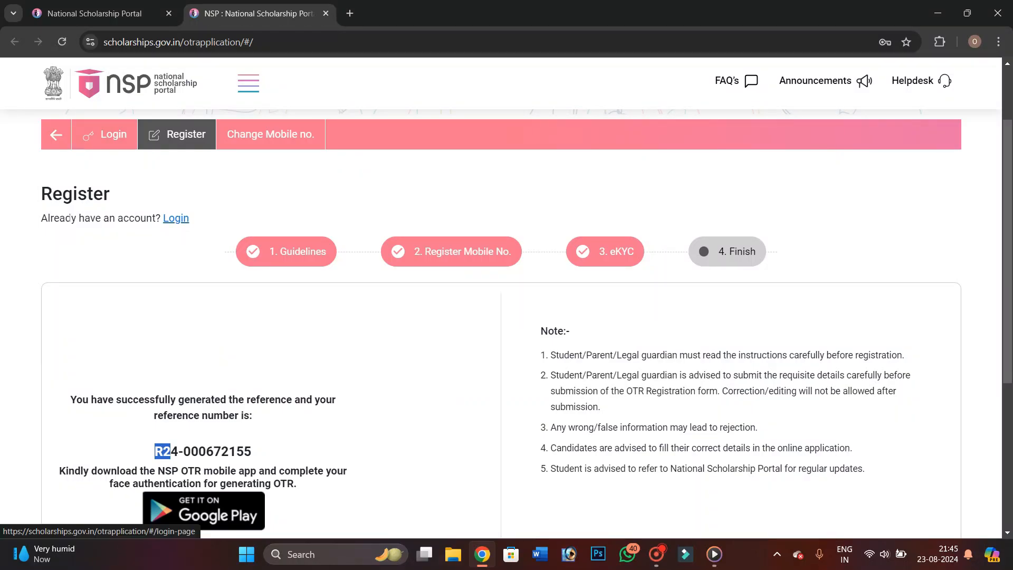
Log in on the OTR login page with the OTR number, password and displayed captcha code
click(175, 218)
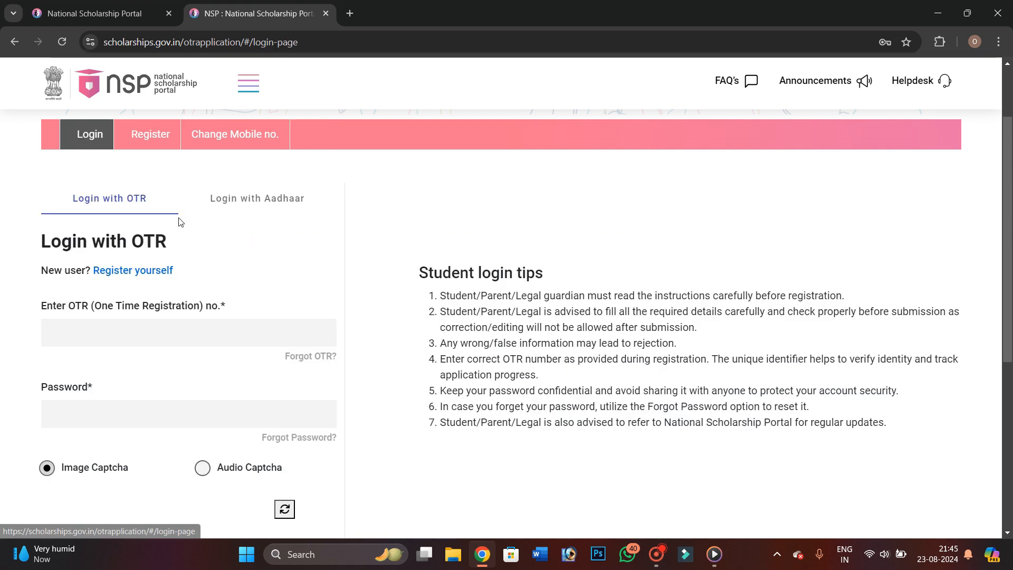
scroll(174, 216, down, 3)
scroll(190, 263, up, 2)
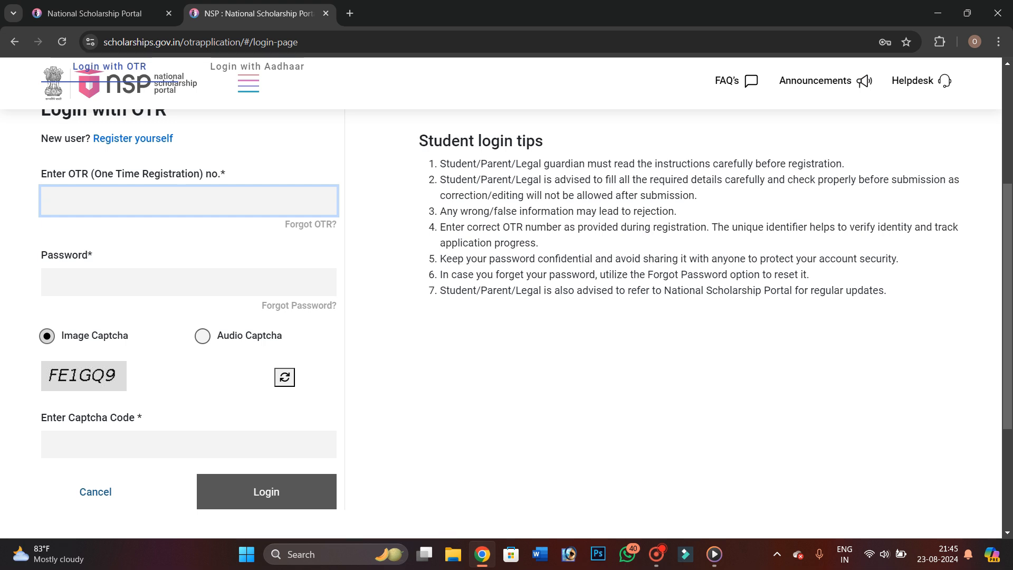
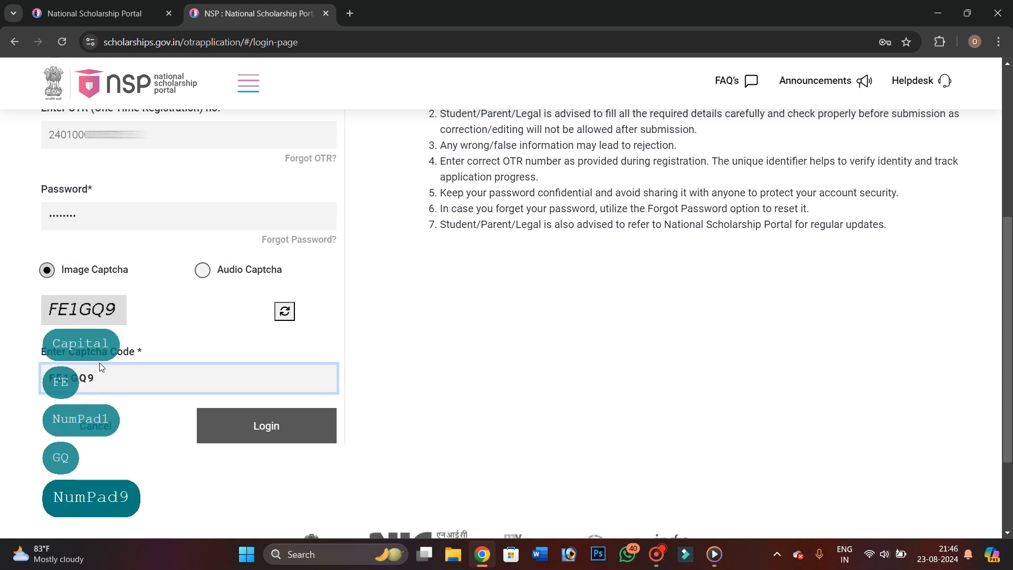
click(270, 439)
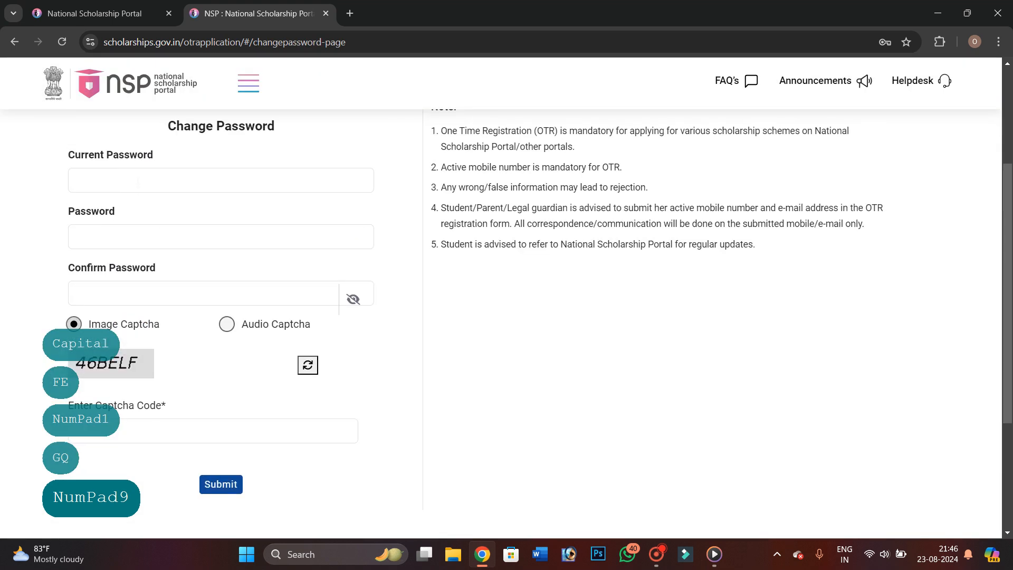
Enter the current and new account passwords plus the displayed captcha, and submit the change
click(138, 181)
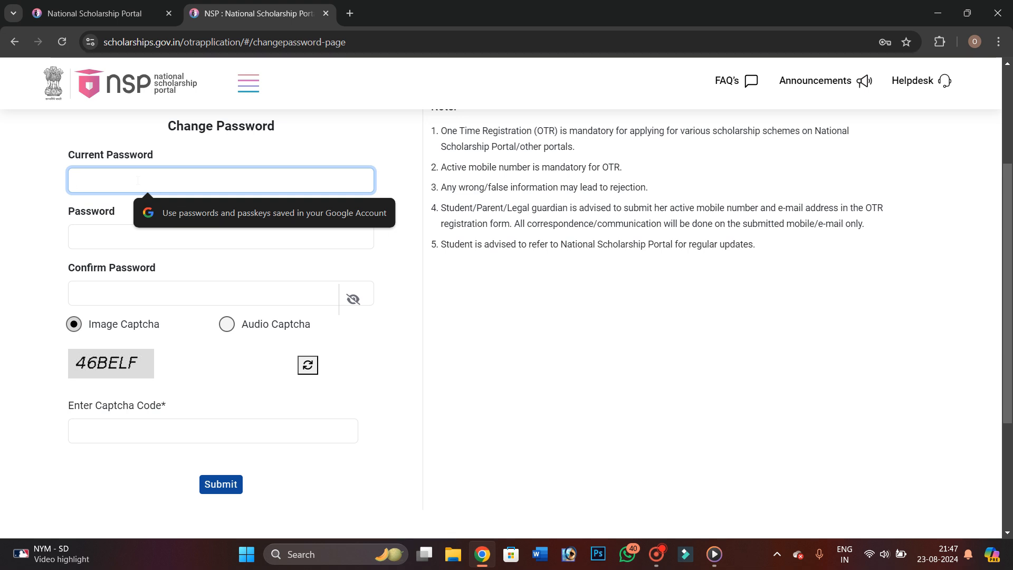
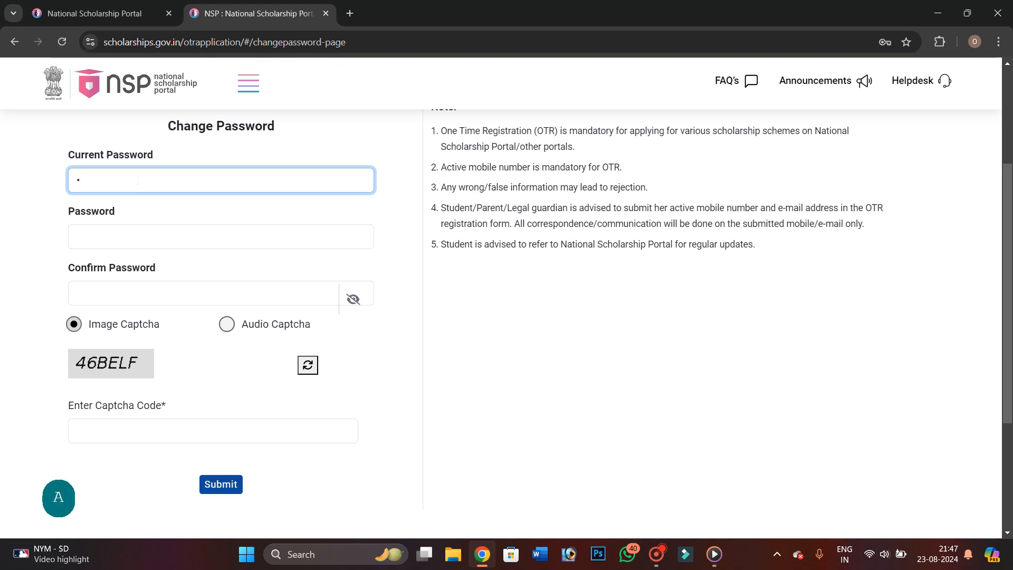
key(Caps_Lock)
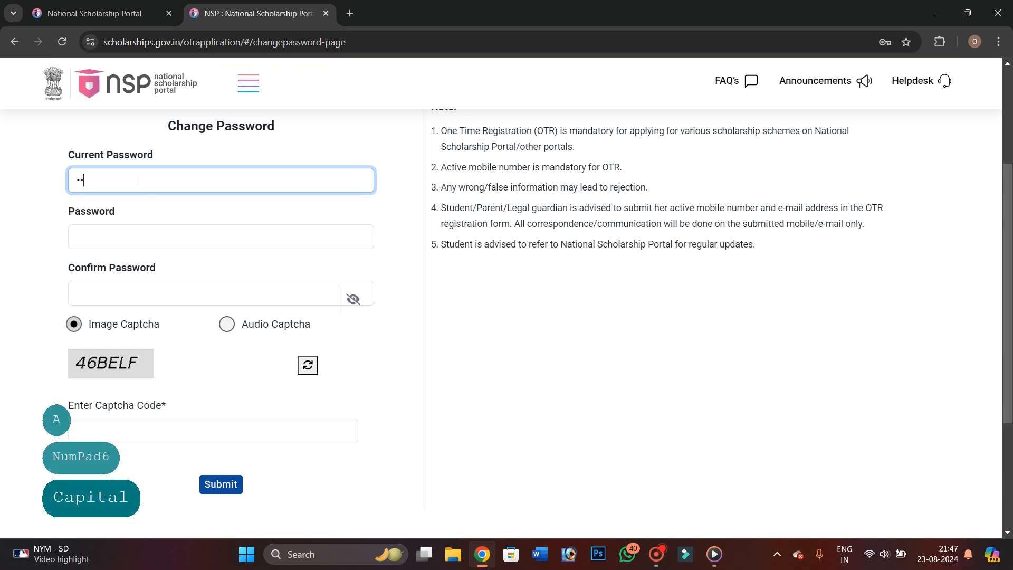
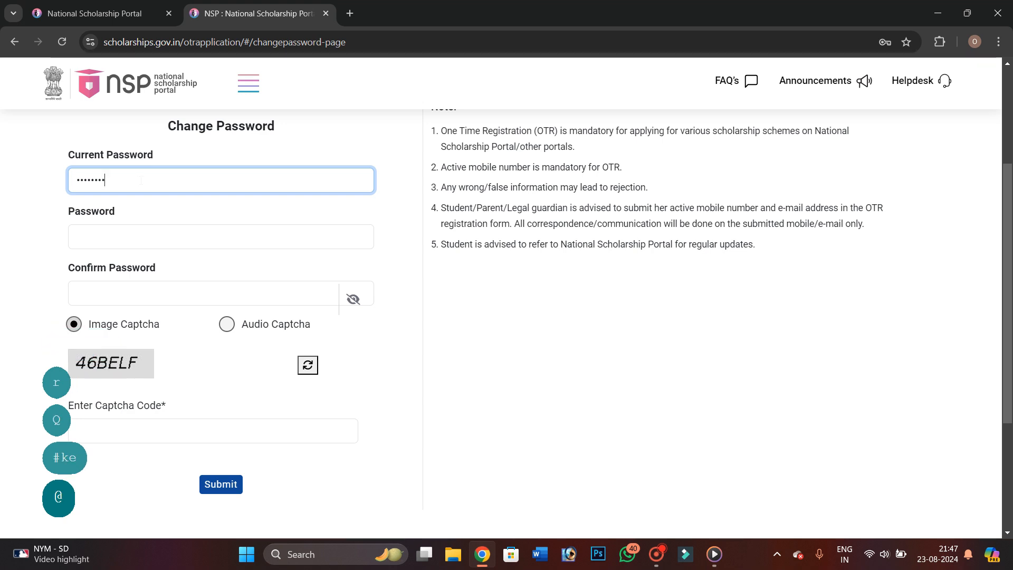
click(154, 219)
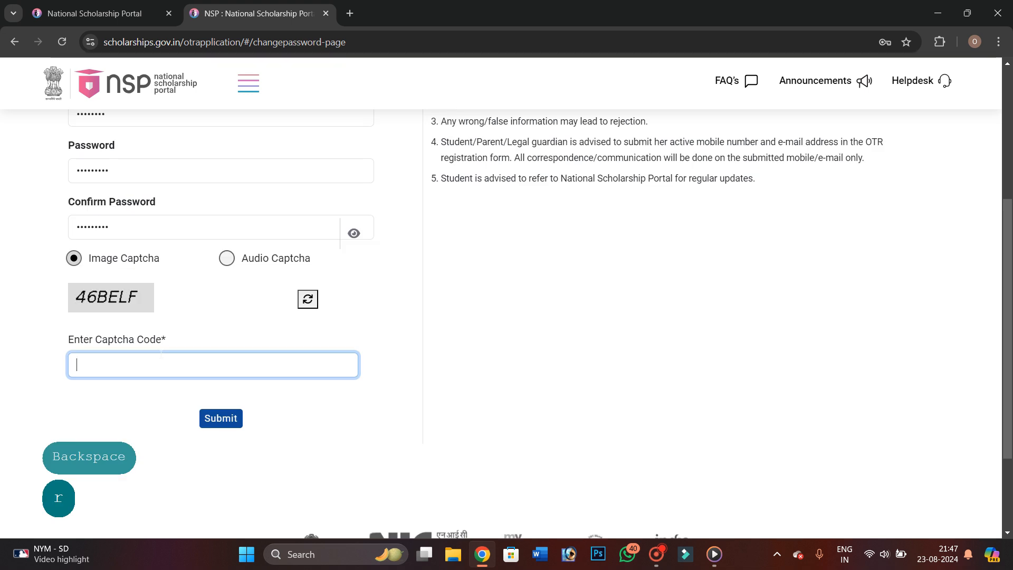
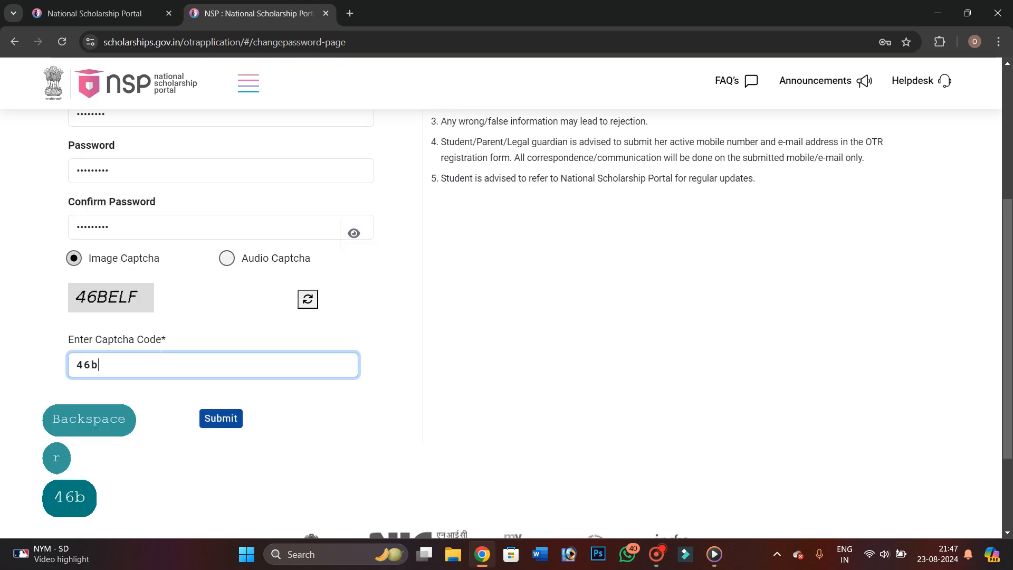
key(BackSpace)
key(Caps_Lock)
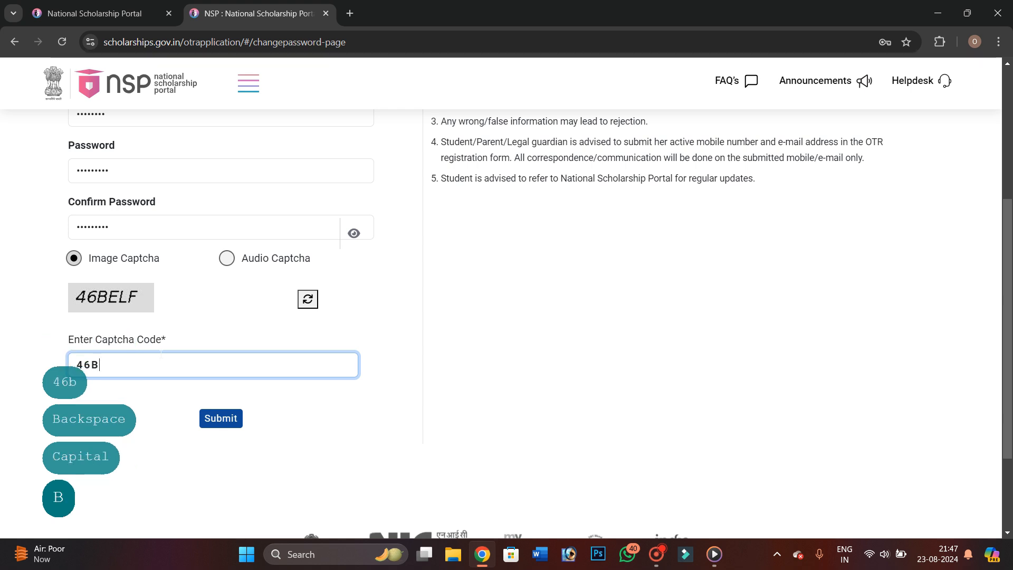
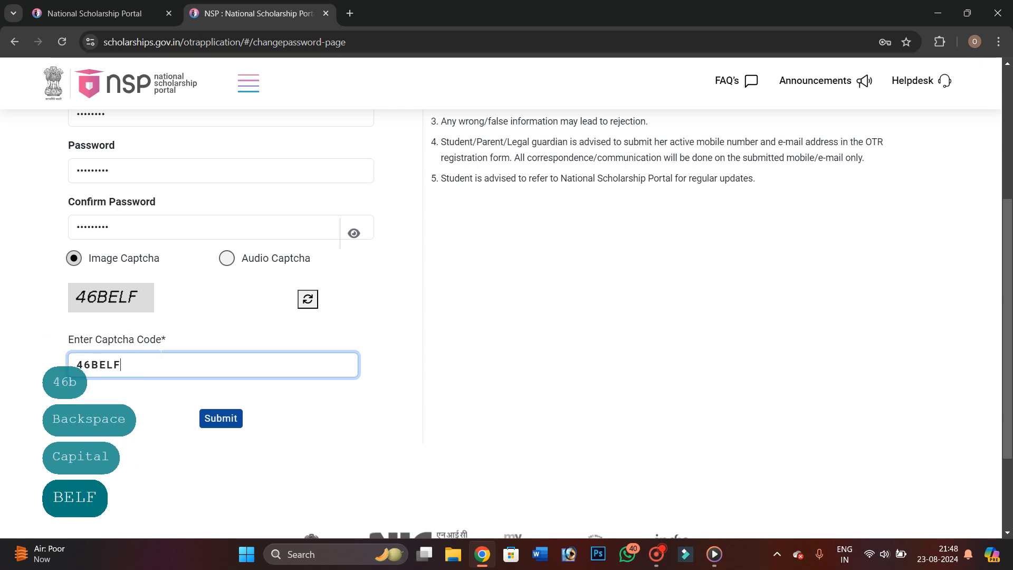
click(221, 417)
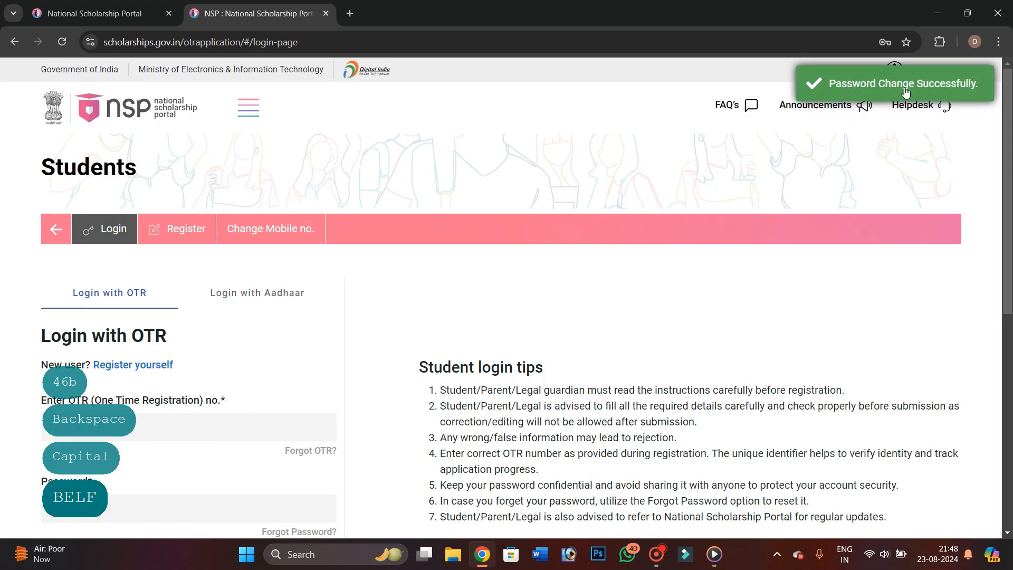
Return to the portal home page and choose Apply For Scholarship from the navigation menu
scroll(355, 334, down, 1)
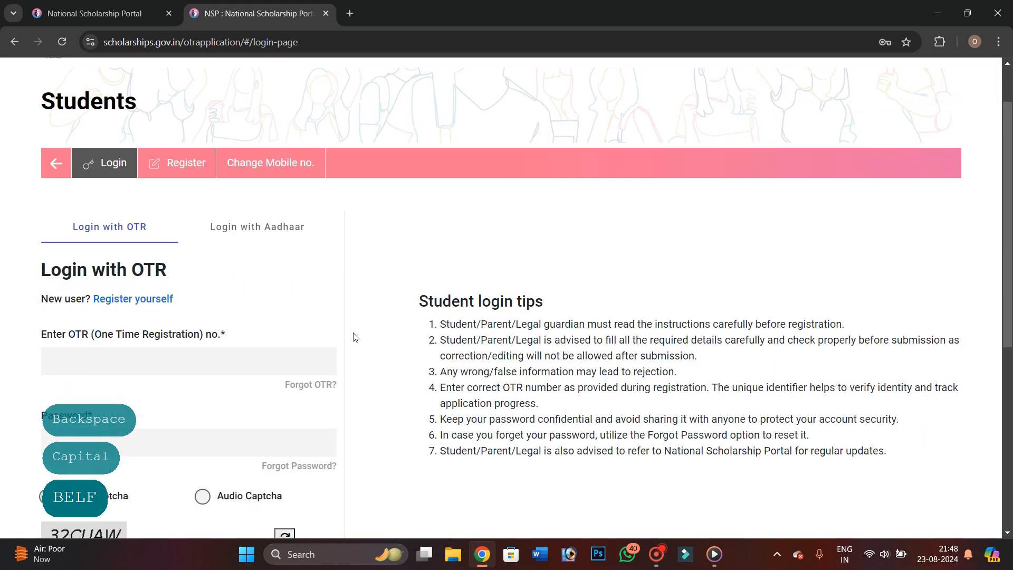
click(56, 164)
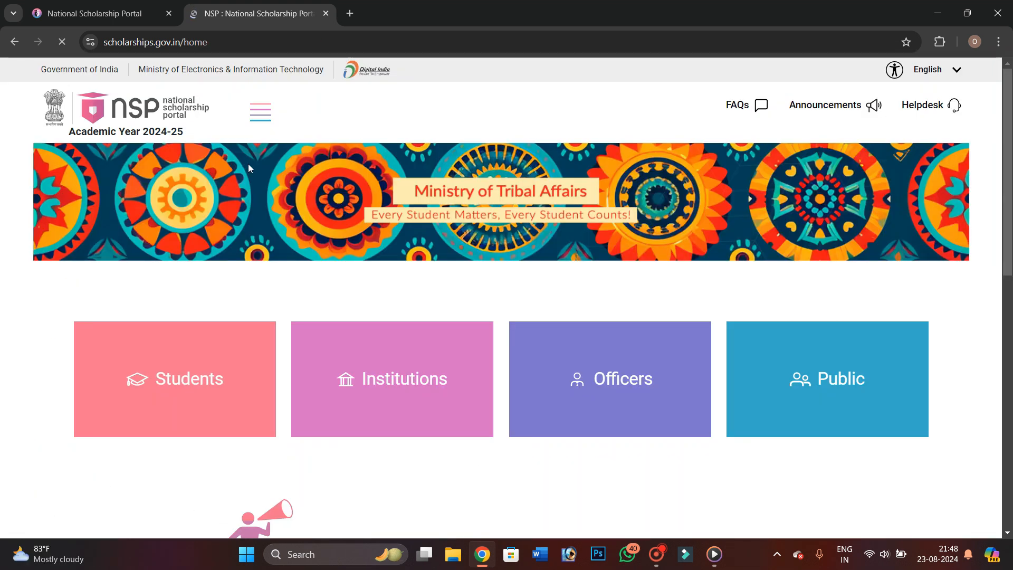
click(261, 112)
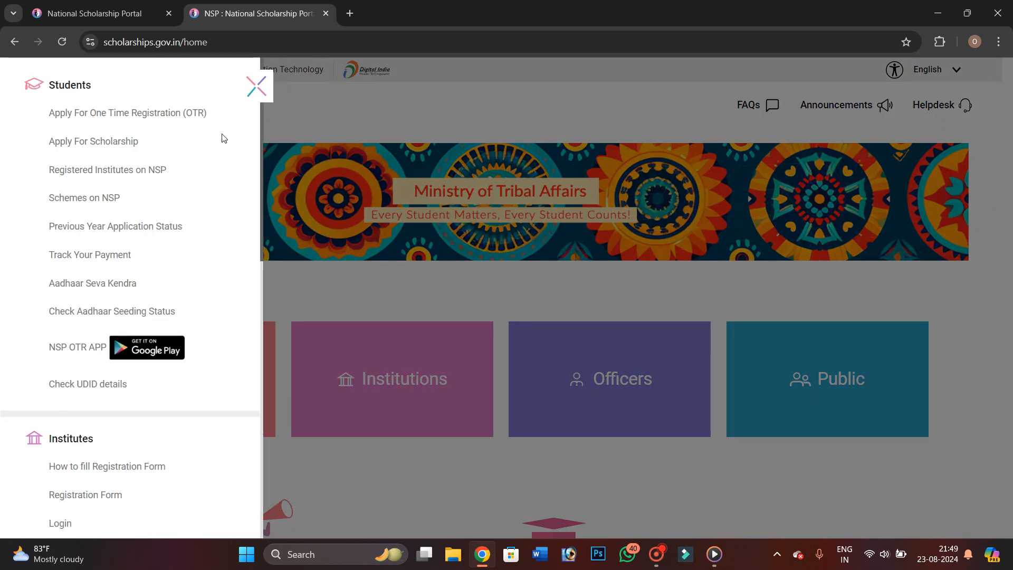
click(125, 149)
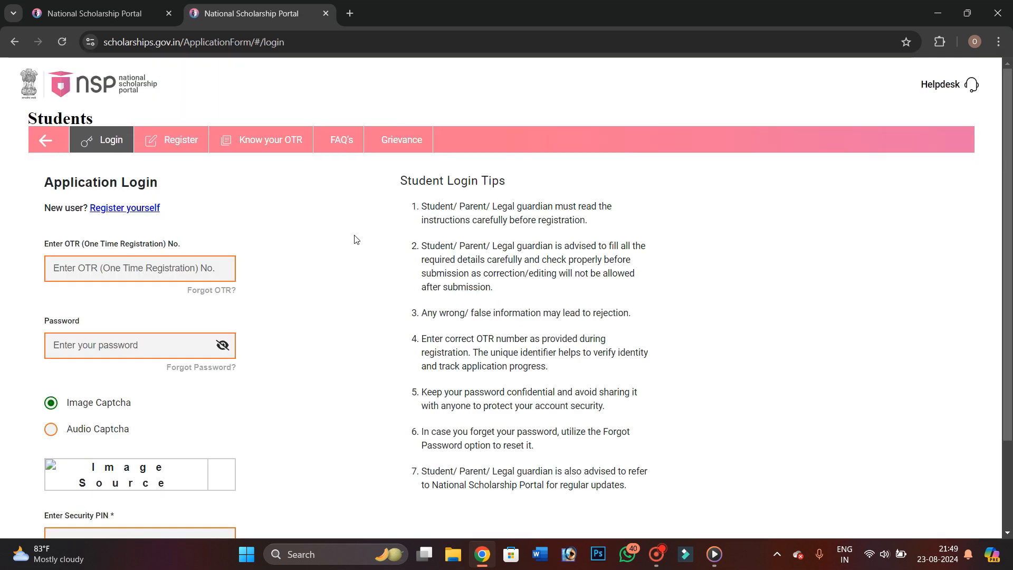
Paste the OTR number and enter the account password on the application login
click(105, 377)
scroll(106, 378, down, 1)
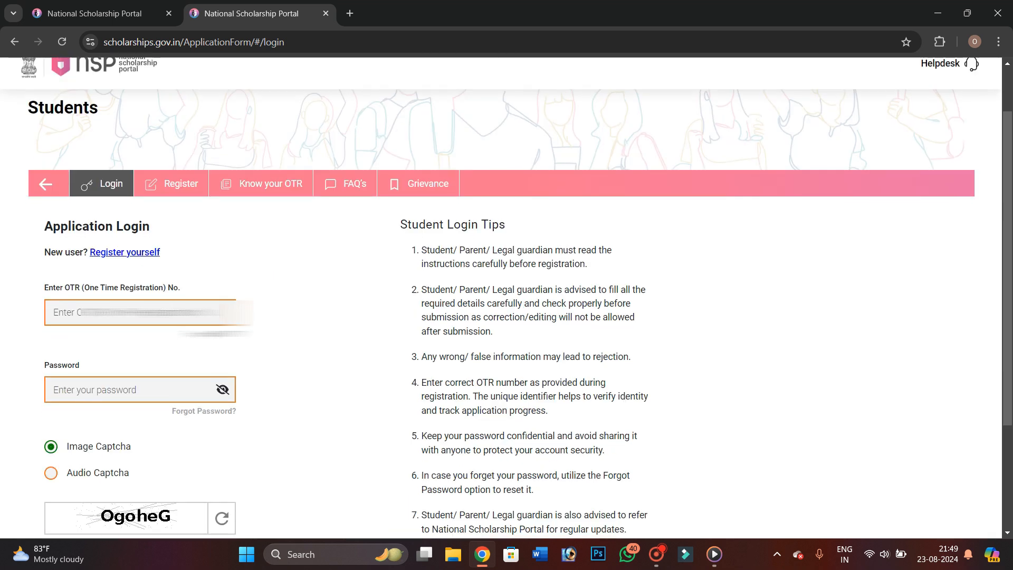
key(ctrl+v)
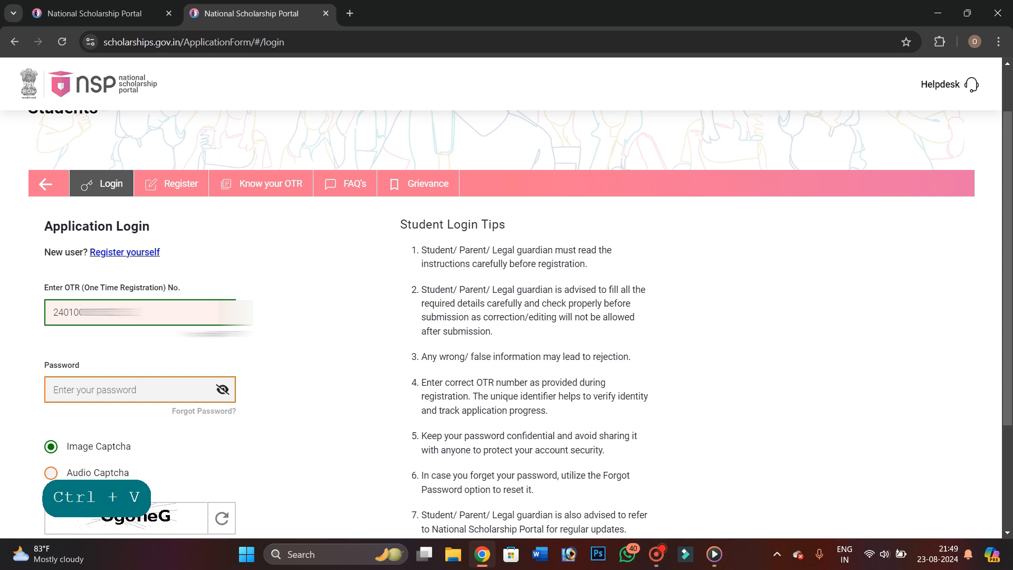
scroll(74, 382, up, 1)
scroll(74, 382, down, 1)
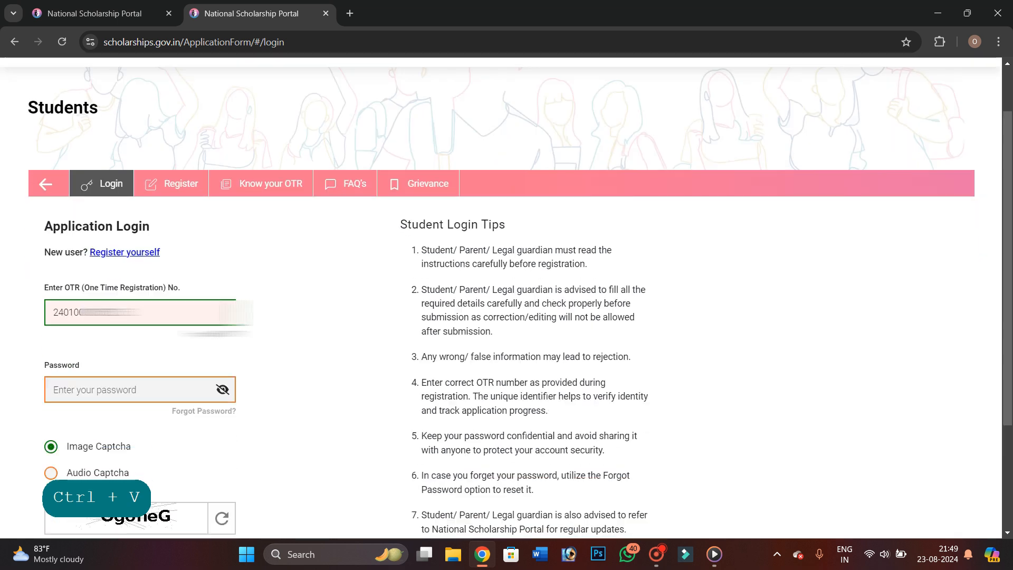
click(74, 382)
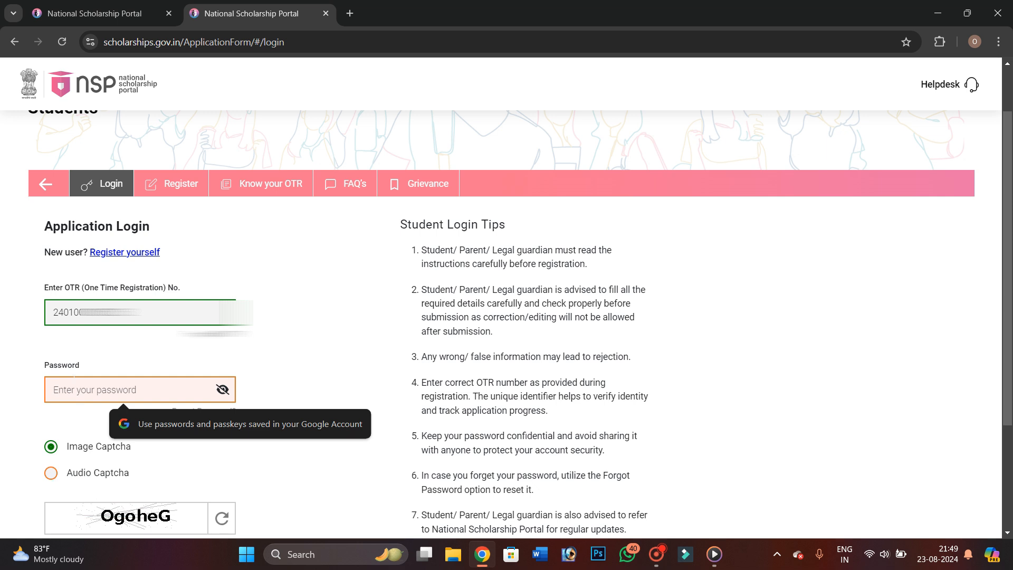
text(o)
key(Caps_Lock)
text(••••••••)
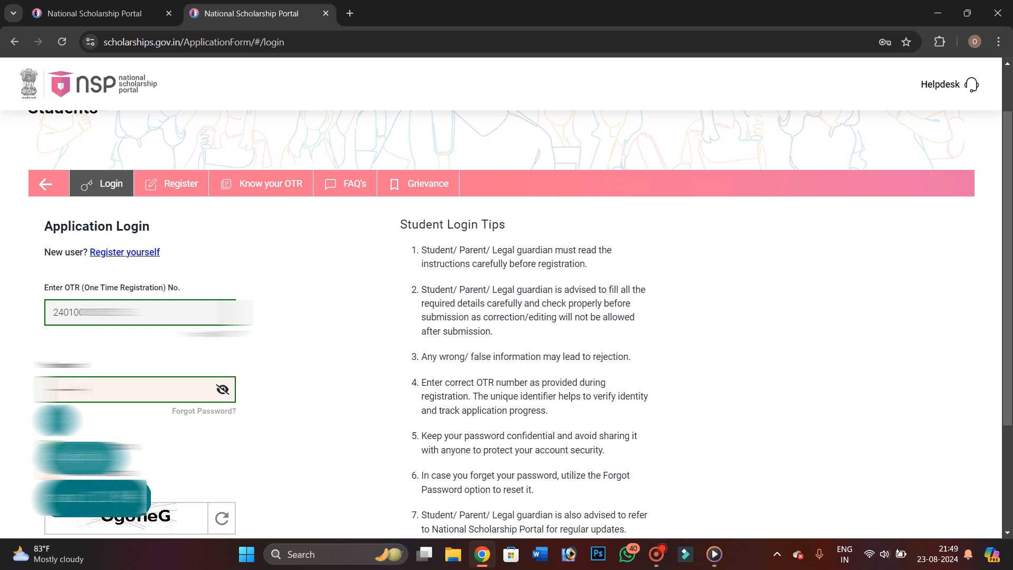
Type the captcha security PIN and log in to the scholarship application portal
scroll(507, 316, down, 3)
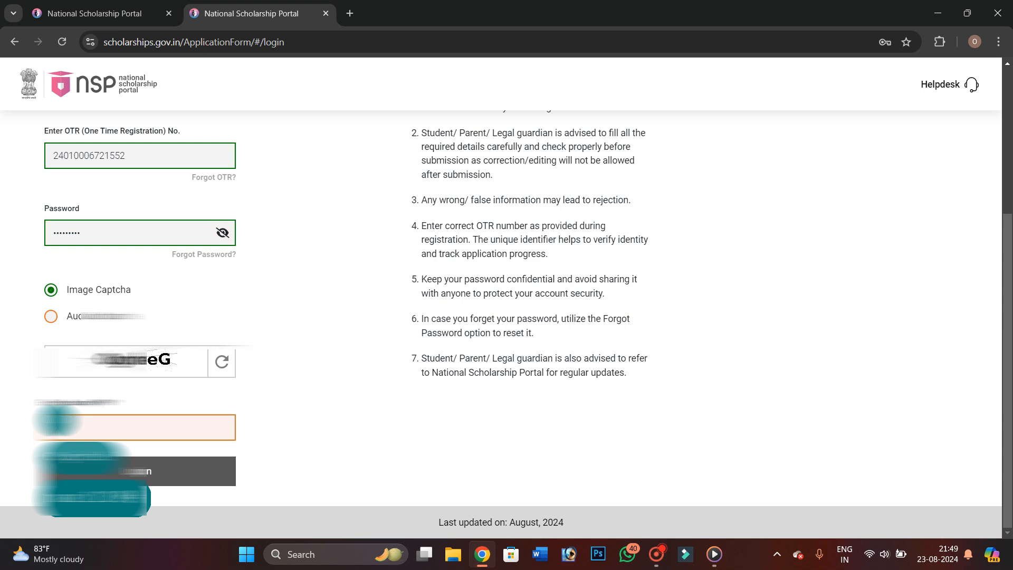
text(•)
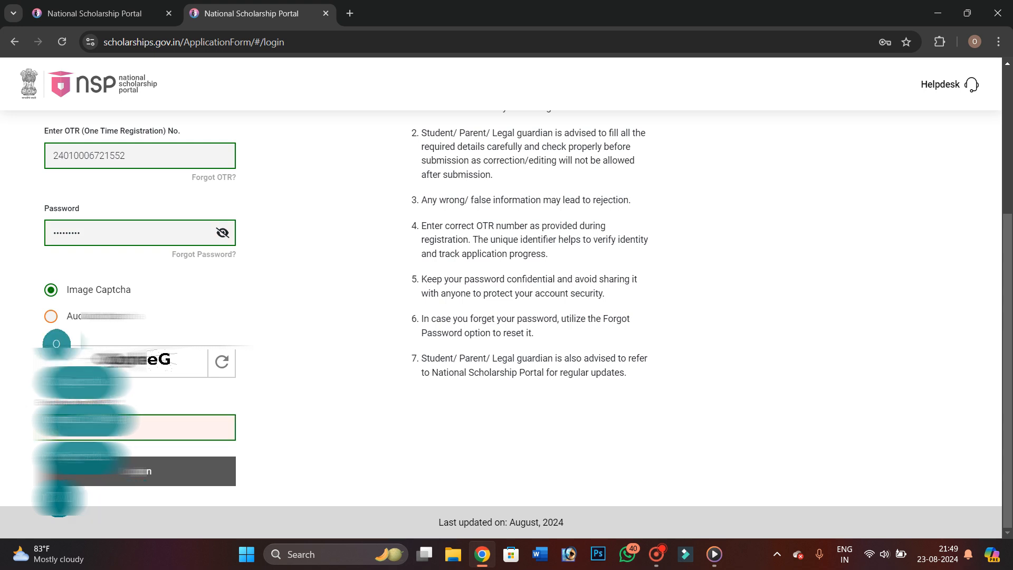
key(Caps_Lock)
text(••)
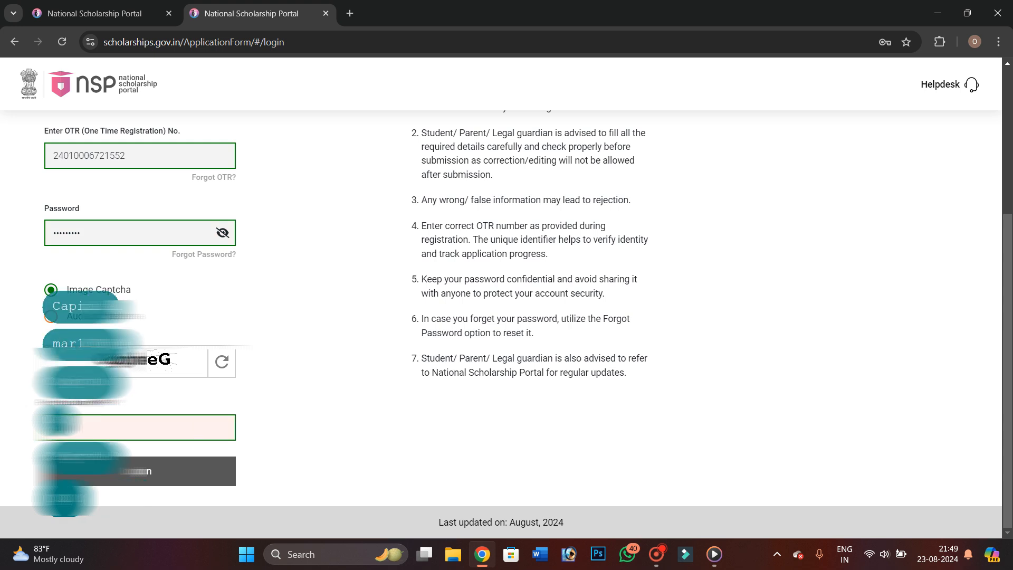
text(•e)
key(Caps_Lock)
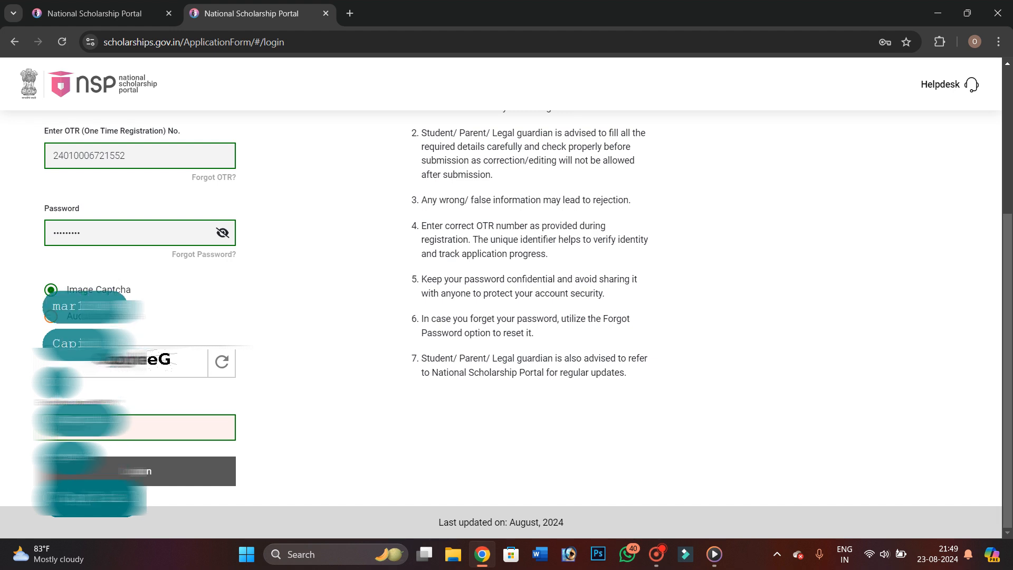
text(G)
key(Tab)
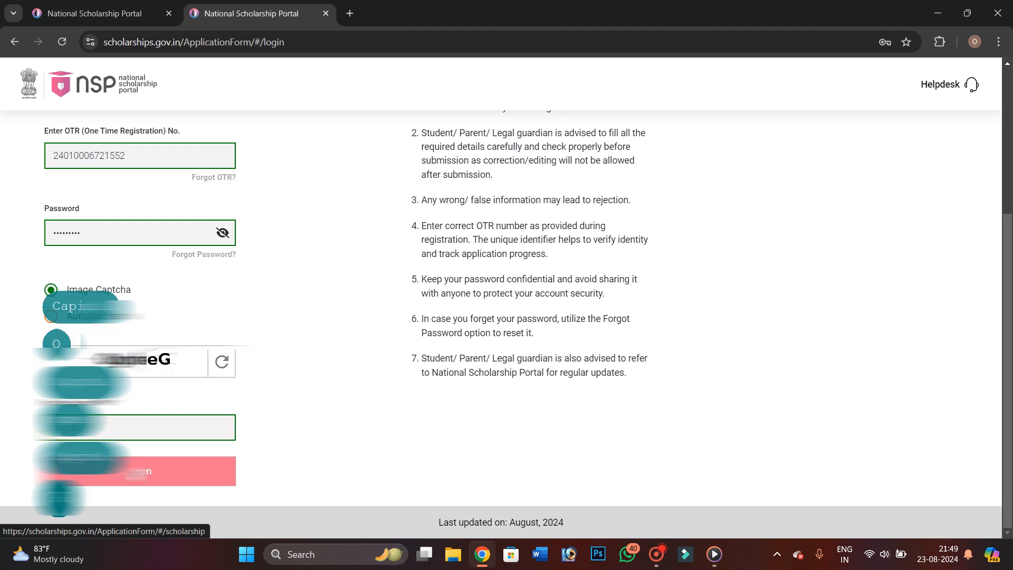
click(139, 471)
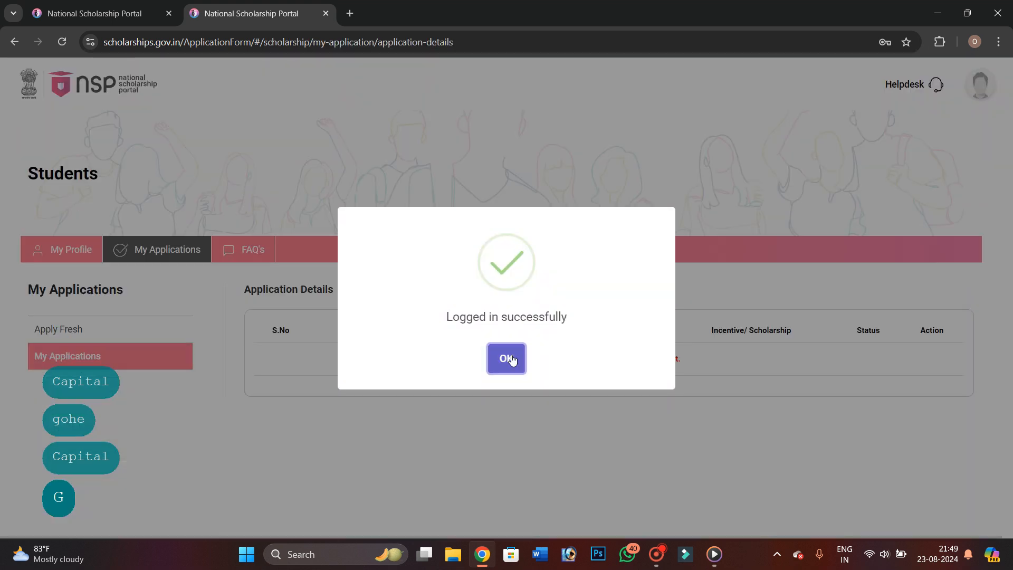
Dismiss the login message, choose Apply Fresh, and accept both guideline undertakings with I Agree
click(511, 361)
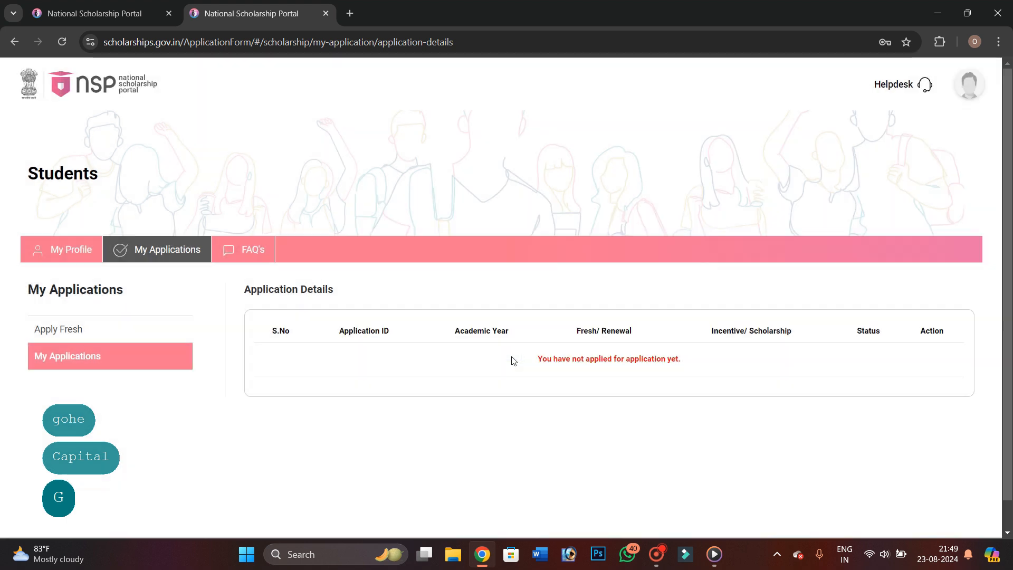
click(65, 331)
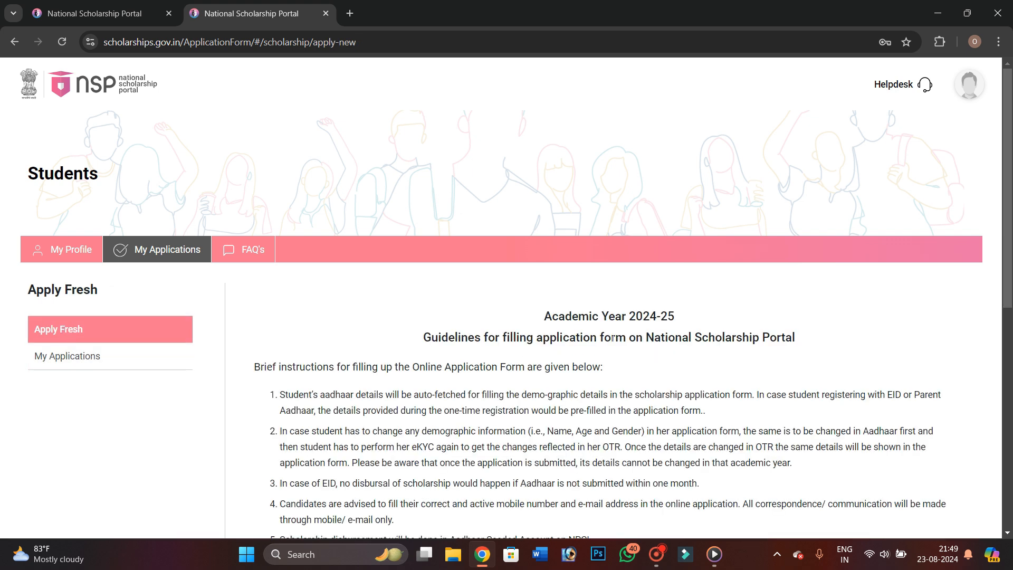
scroll(276, 406, down, 10)
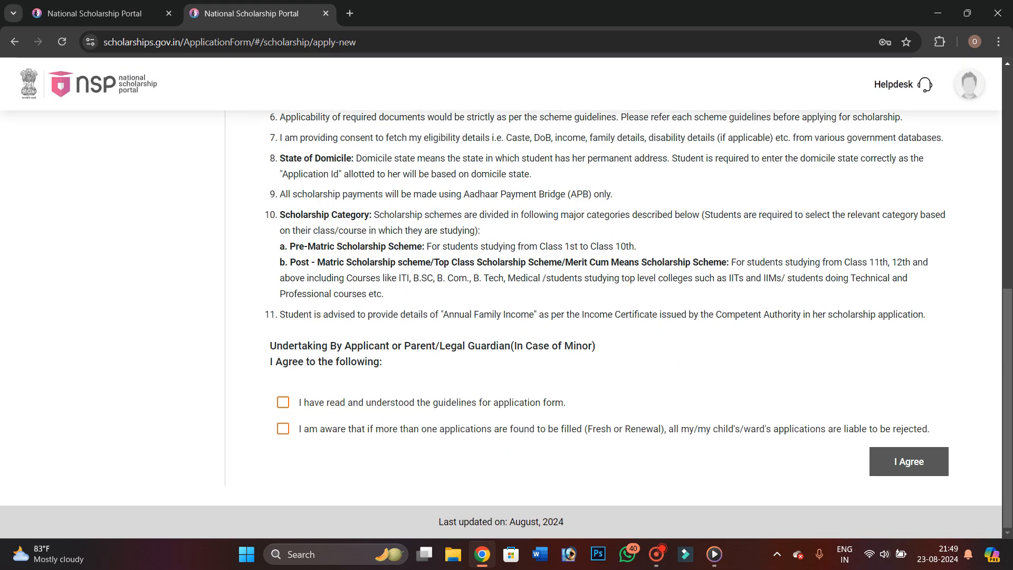
click(278, 404)
click(287, 433)
click(900, 463)
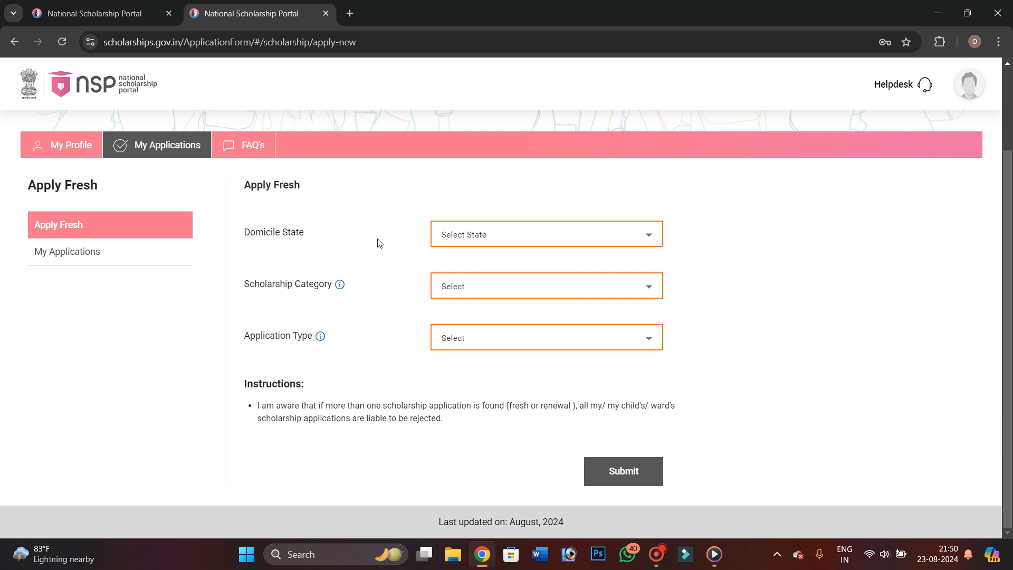
Choose ASSAM, Post Matric/Top Class/MCM and Scholarship, then submit and confirm proceeding
click(476, 239)
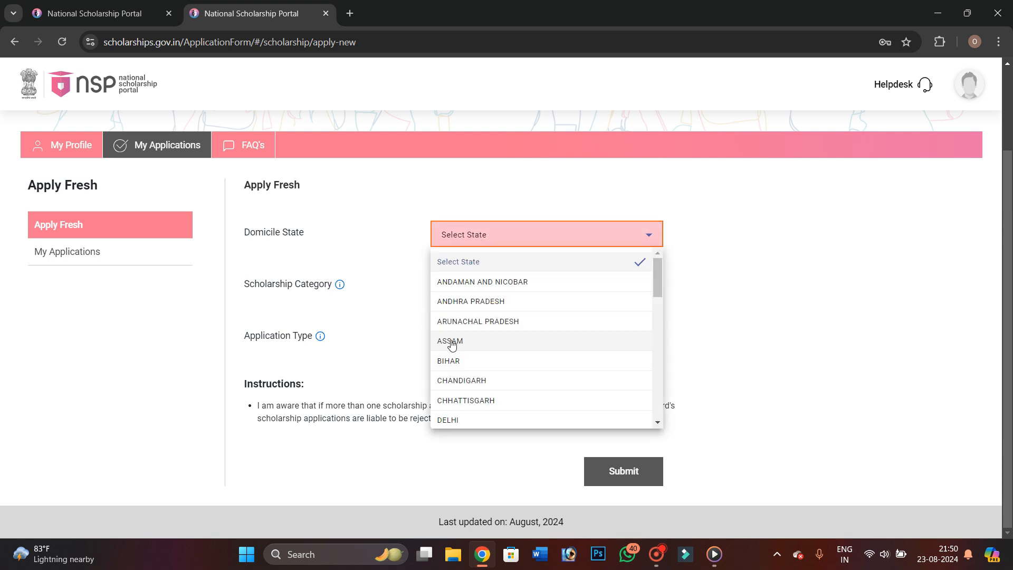
click(456, 343)
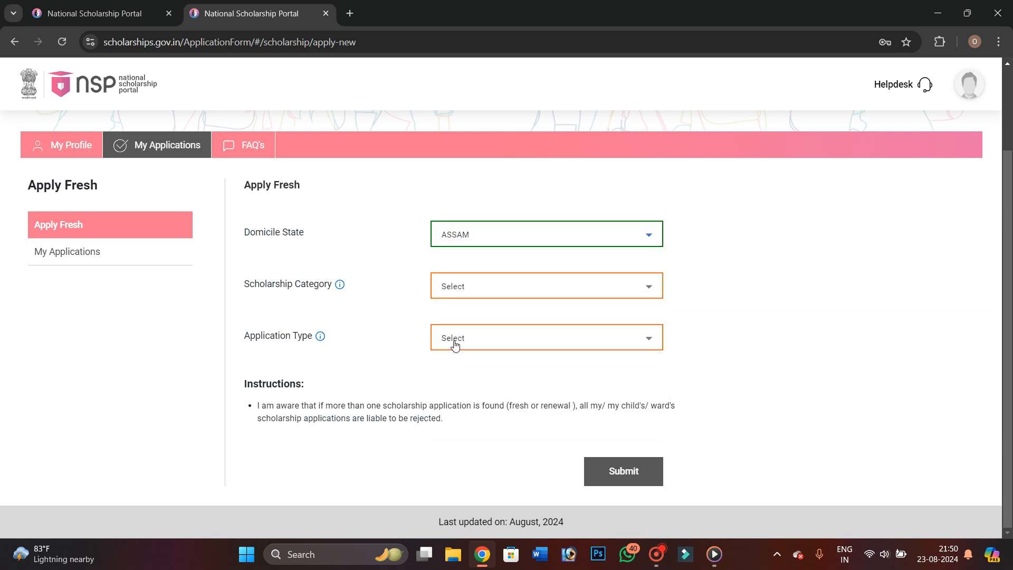
click(483, 291)
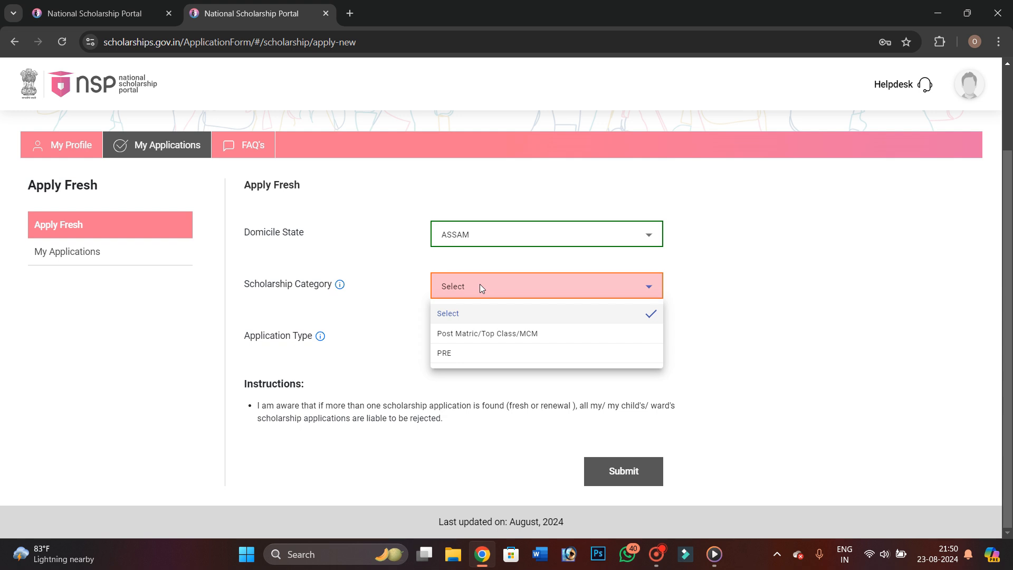
click(475, 335)
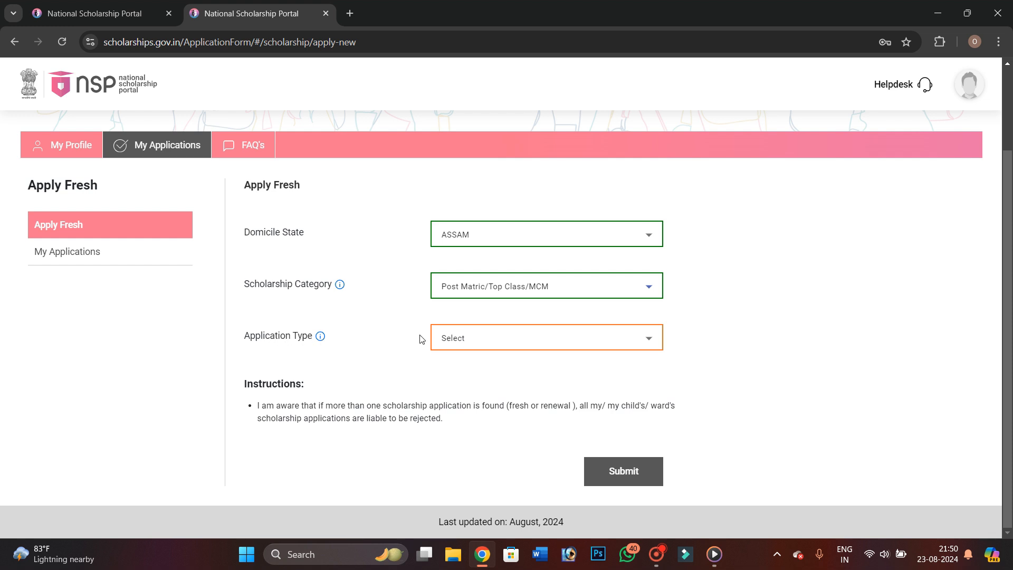
click(464, 338)
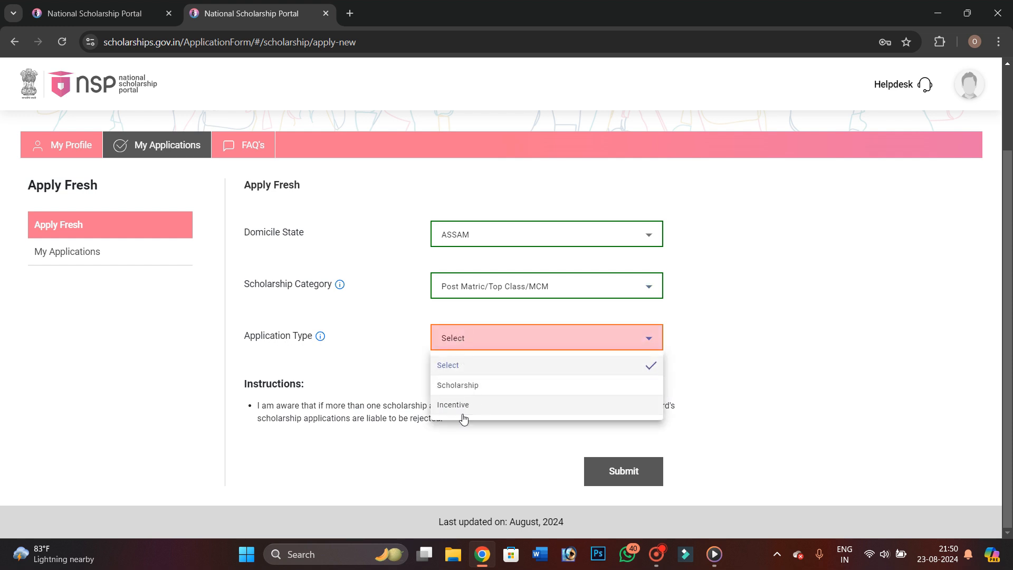
click(471, 387)
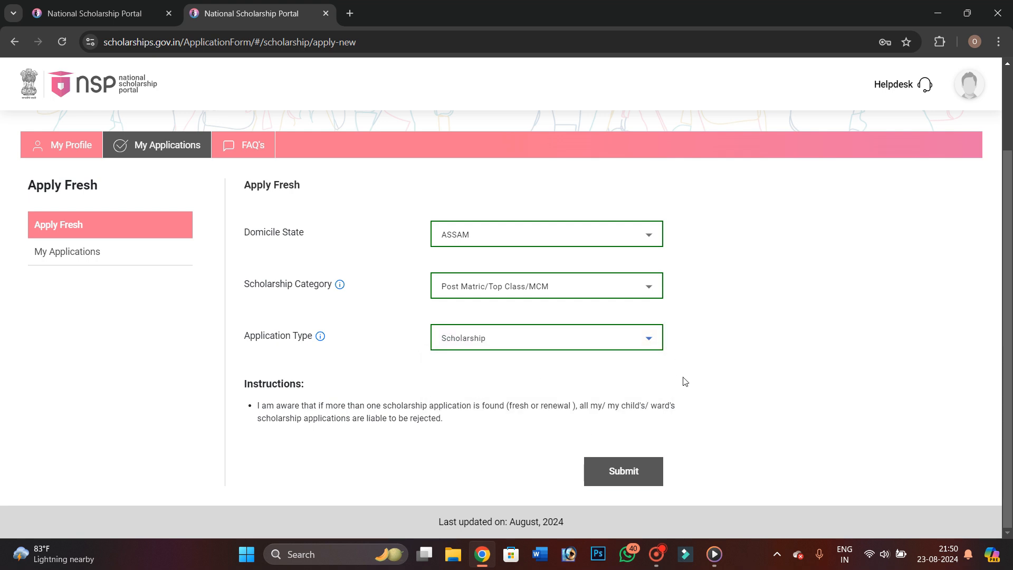
click(624, 477)
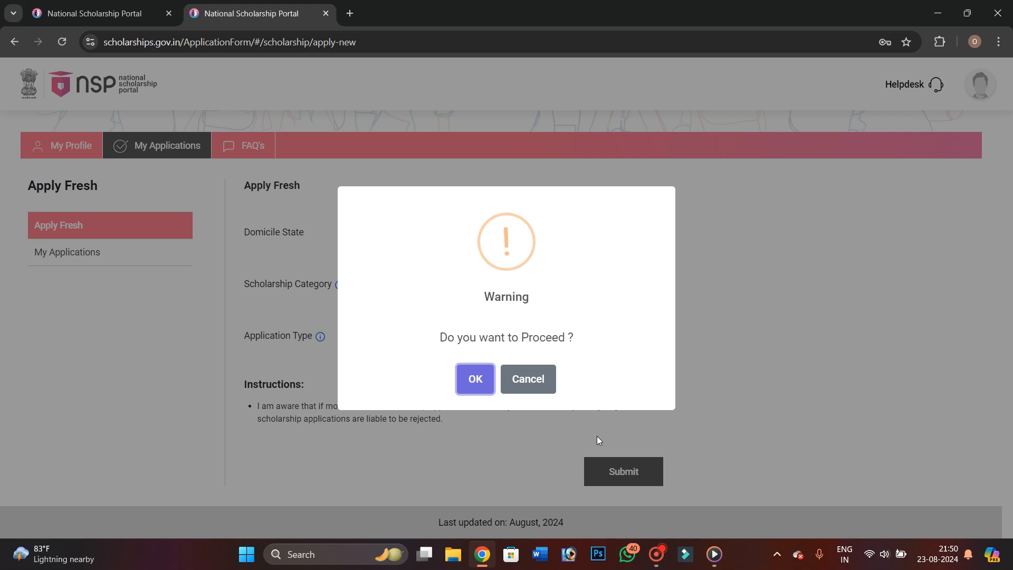
click(474, 380)
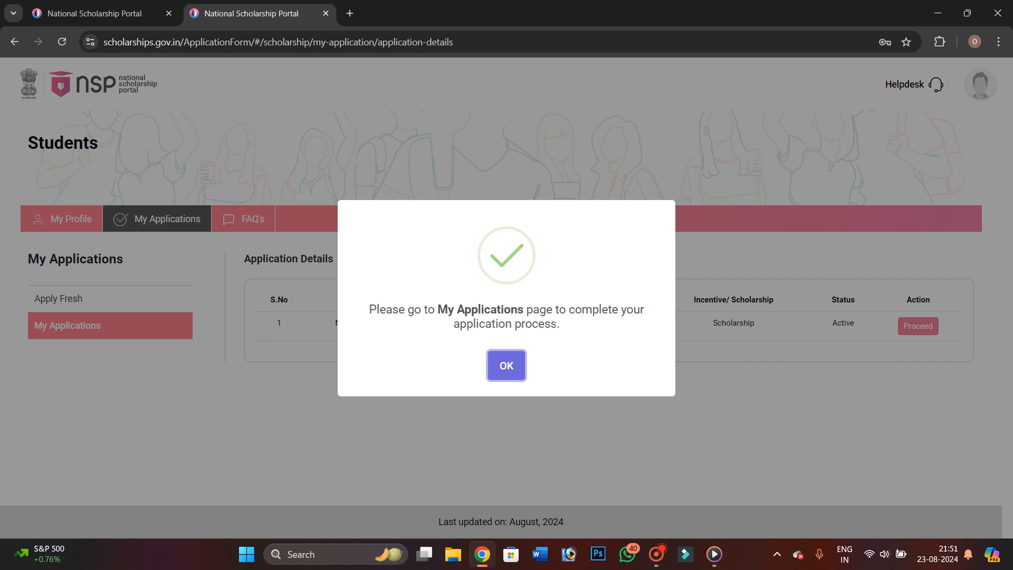
Dismiss the notice, proceed with the 2024 - 25 application, and open Fill Application
click(508, 372)
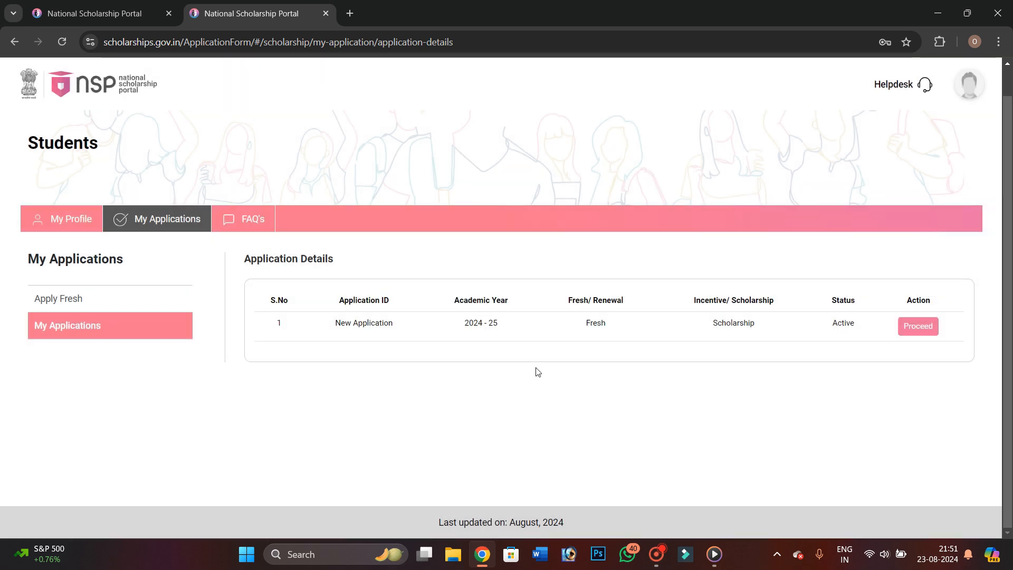
click(917, 333)
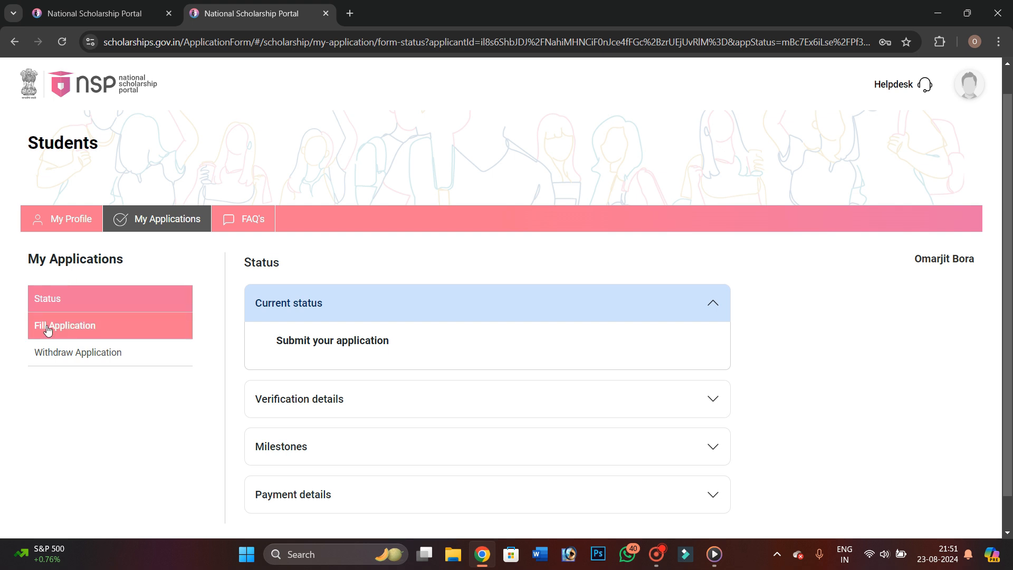
click(72, 329)
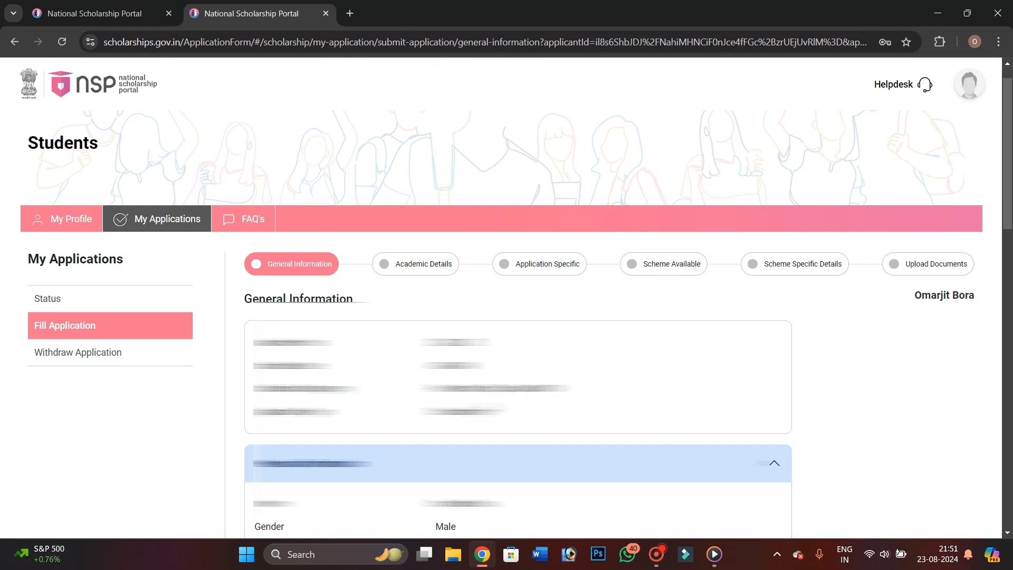
Set community to OBC, religion to Hindu, and family income to 98000
scroll(506, 316, down, 6)
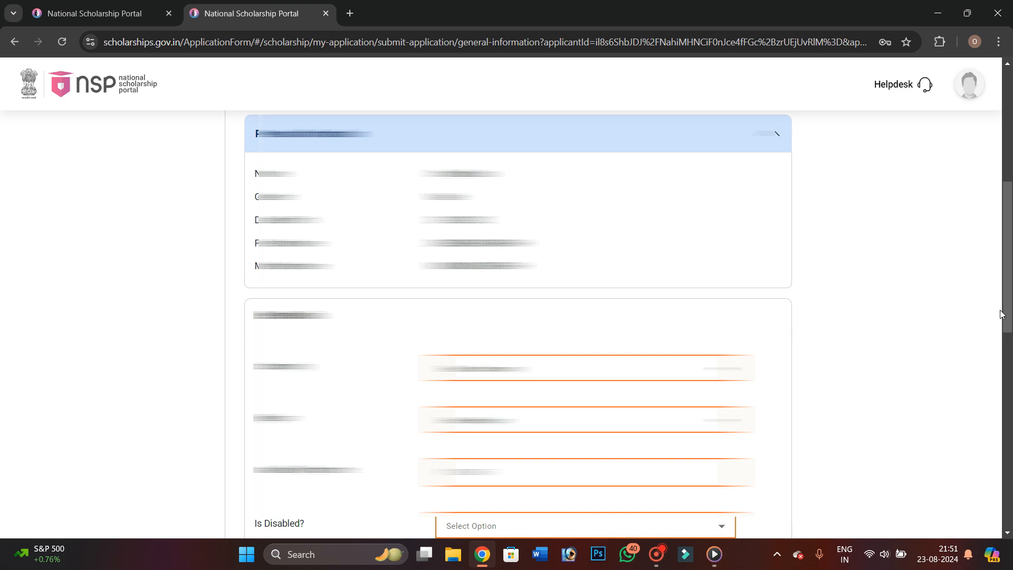
scroll(1001, 314, down, 3)
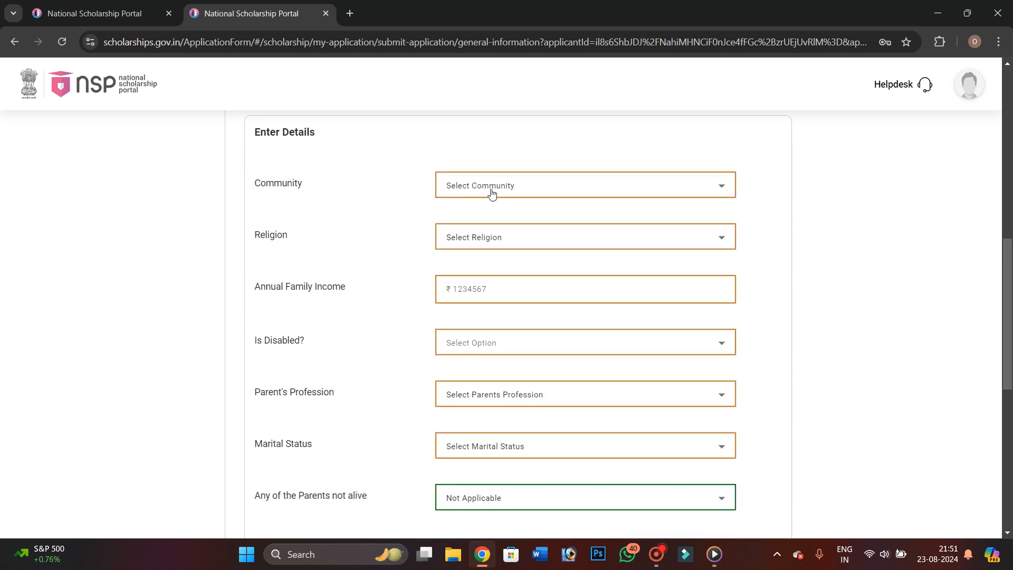
click(513, 187)
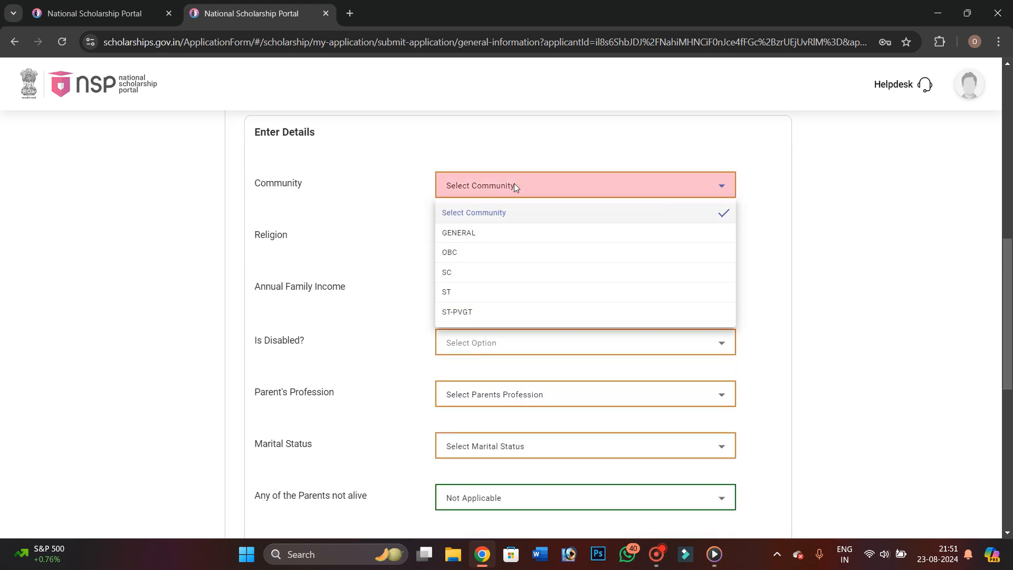
click(455, 256)
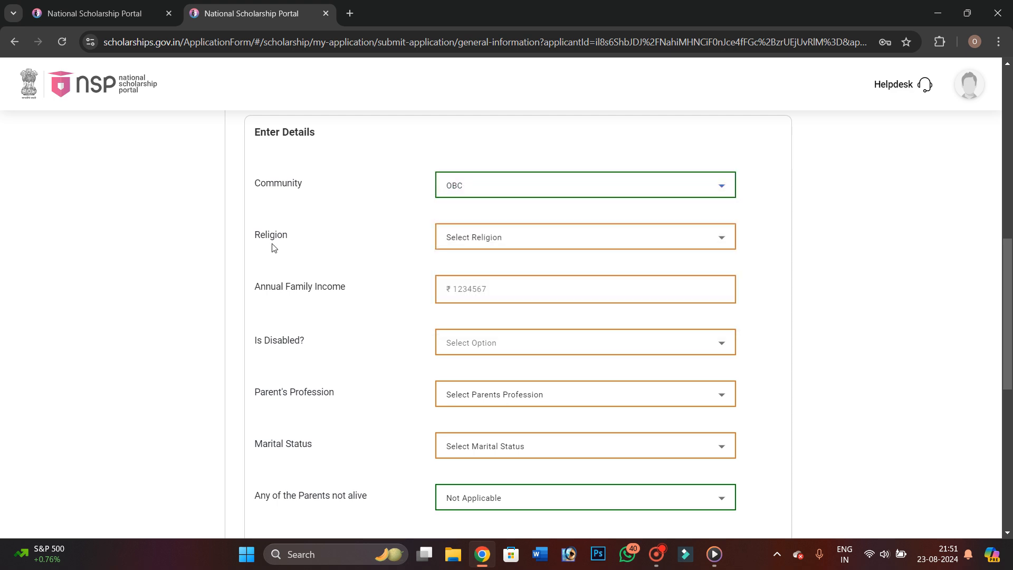
click(475, 240)
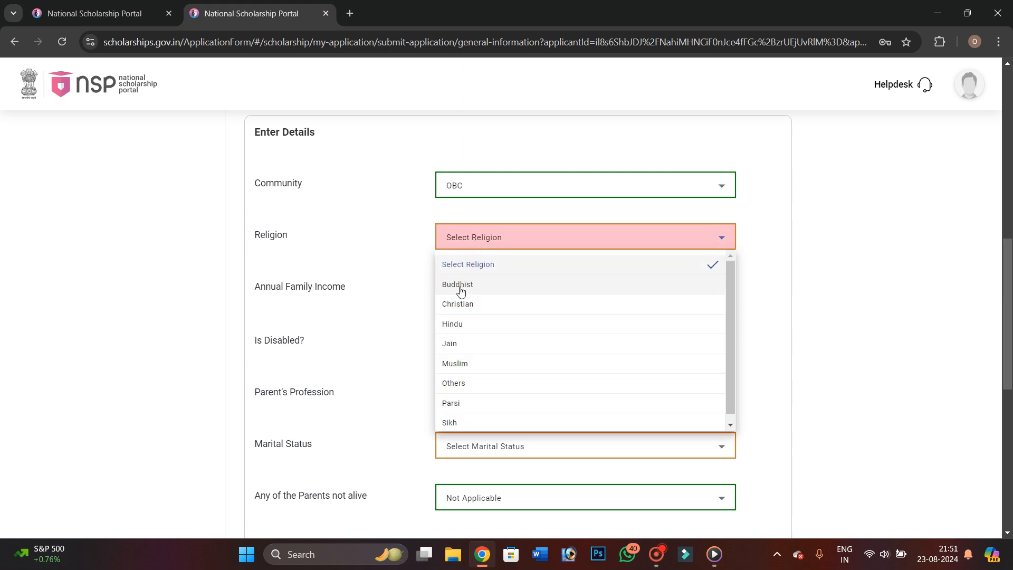
click(459, 326)
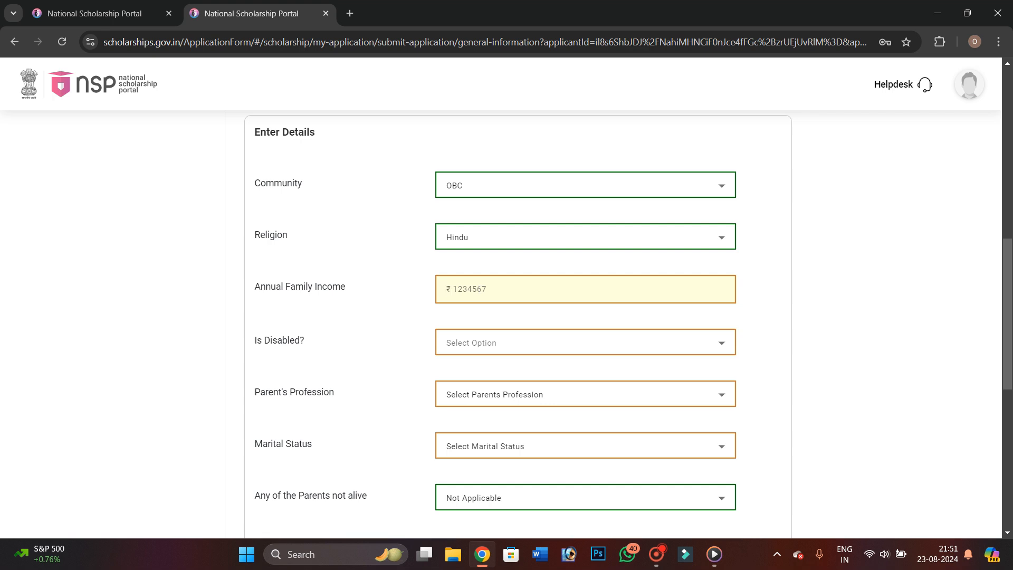
text(98000)
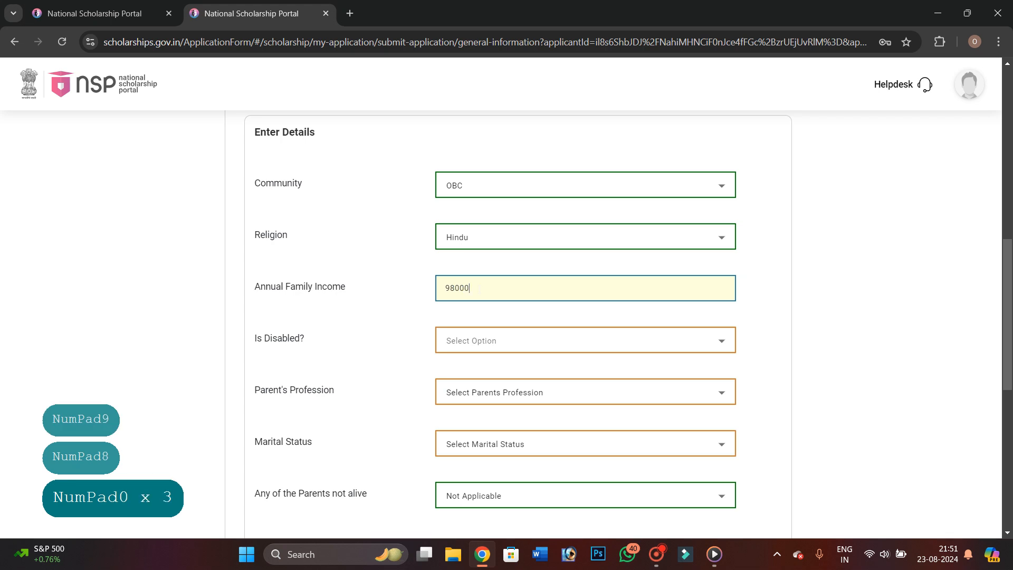
Answer No to Is Disabled and set parent's profession to Others
scroll(479, 290, up, 1)
scroll(479, 290, down, 1)
click(481, 344)
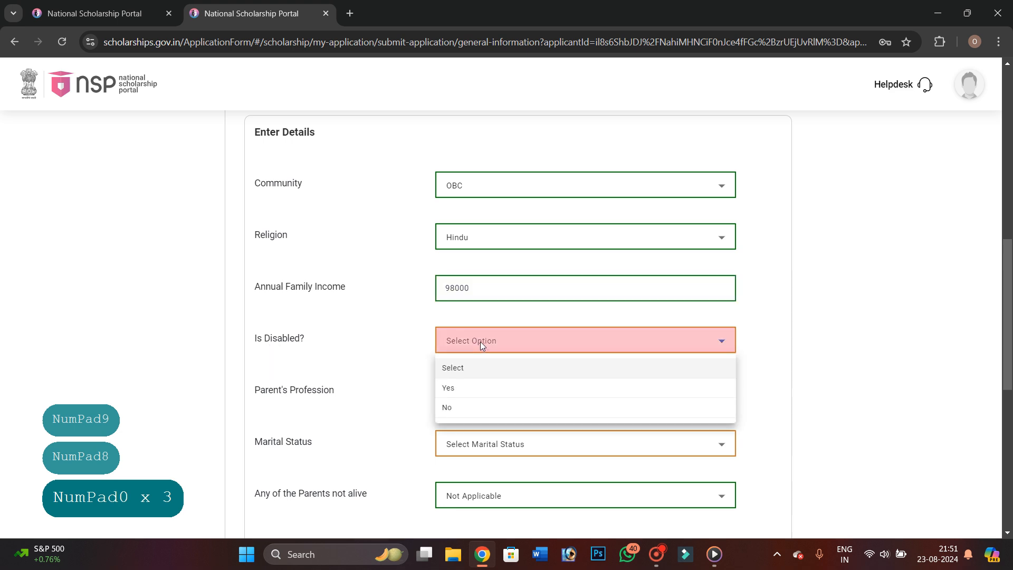
click(448, 408)
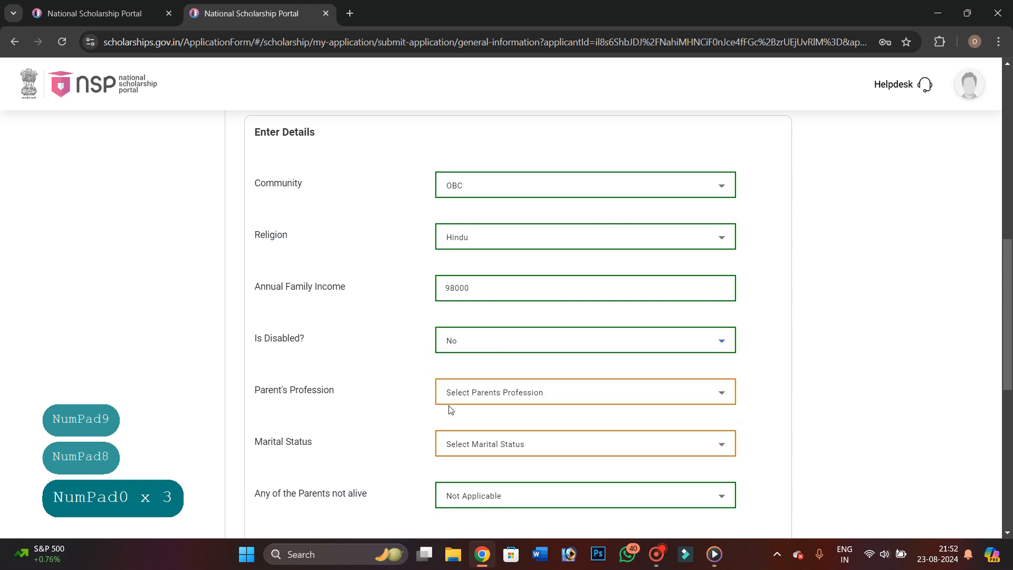
scroll(468, 366, down, 1)
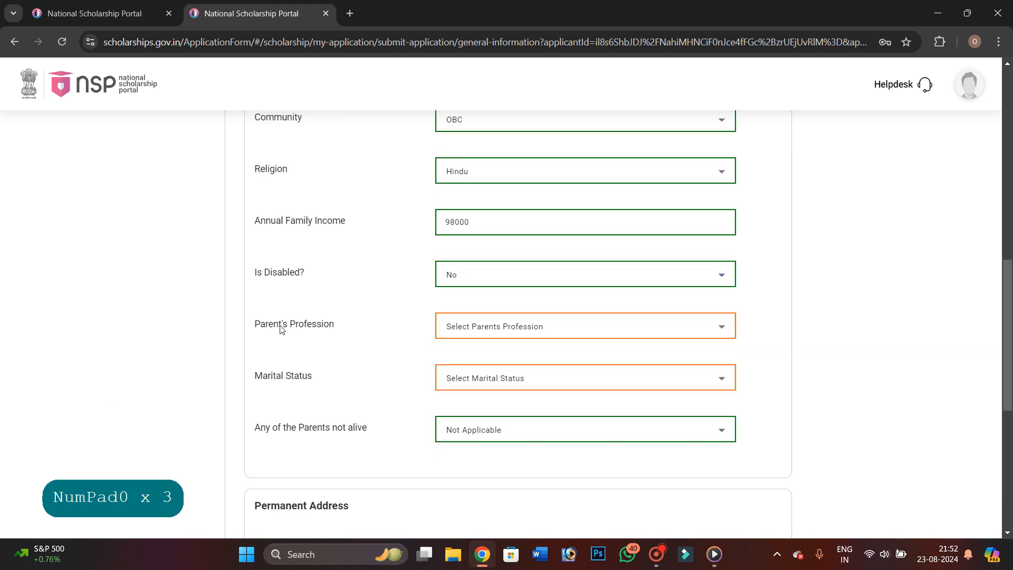
click(470, 329)
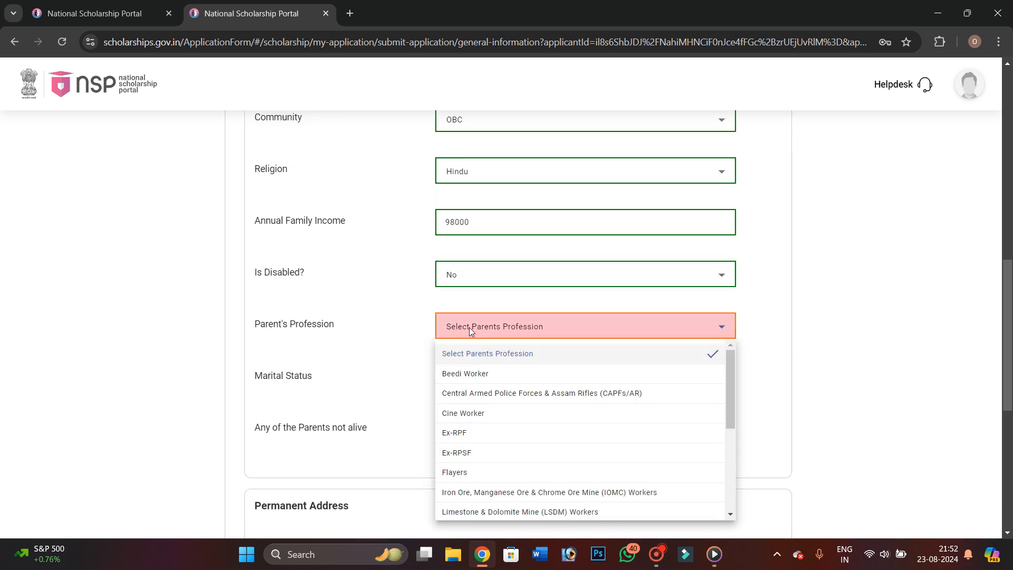
scroll(809, 343, down, 2)
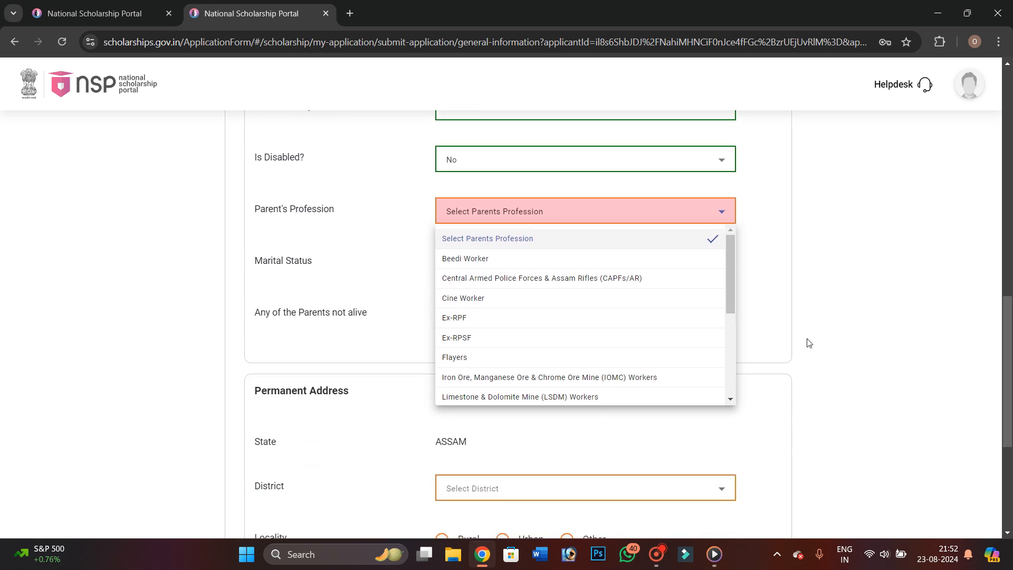
scroll(489, 322, down, 1)
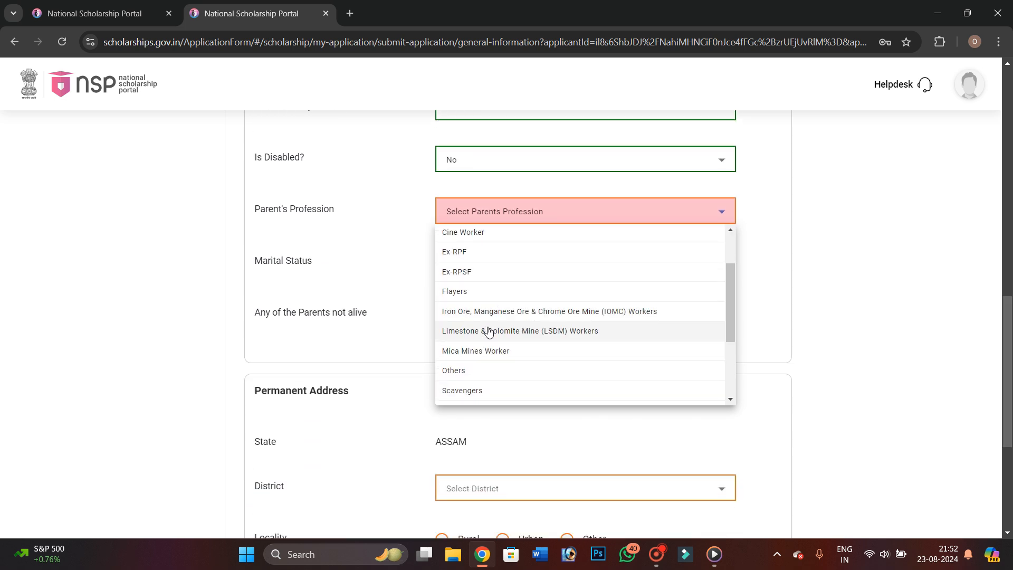
scroll(480, 296, up, 1)
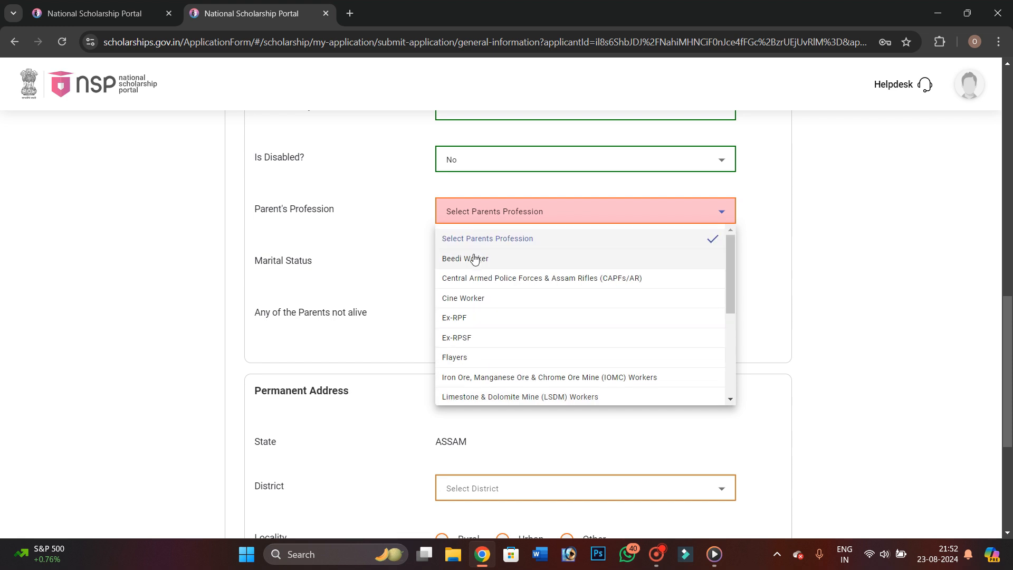
scroll(491, 322, down, 3)
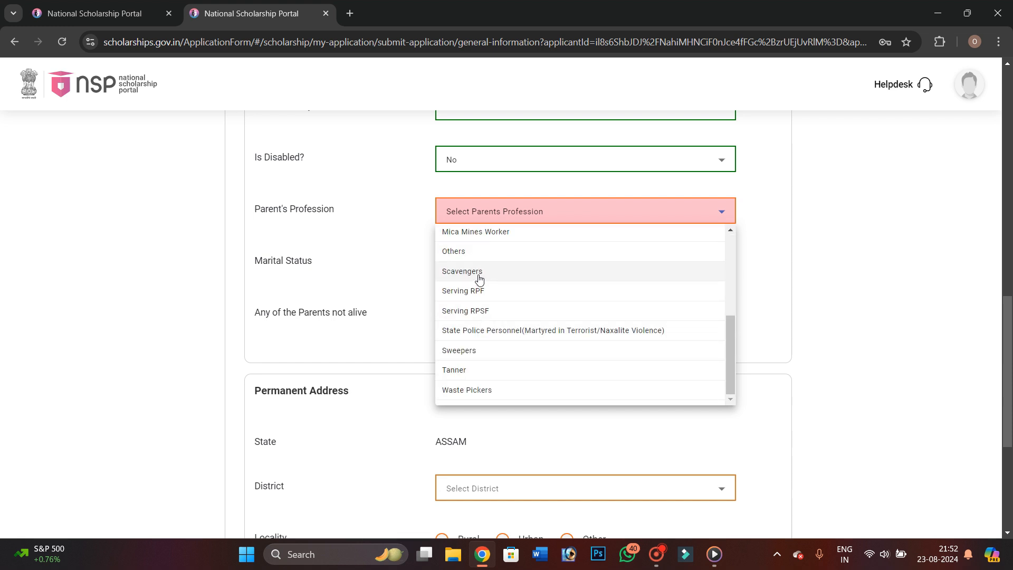
click(463, 254)
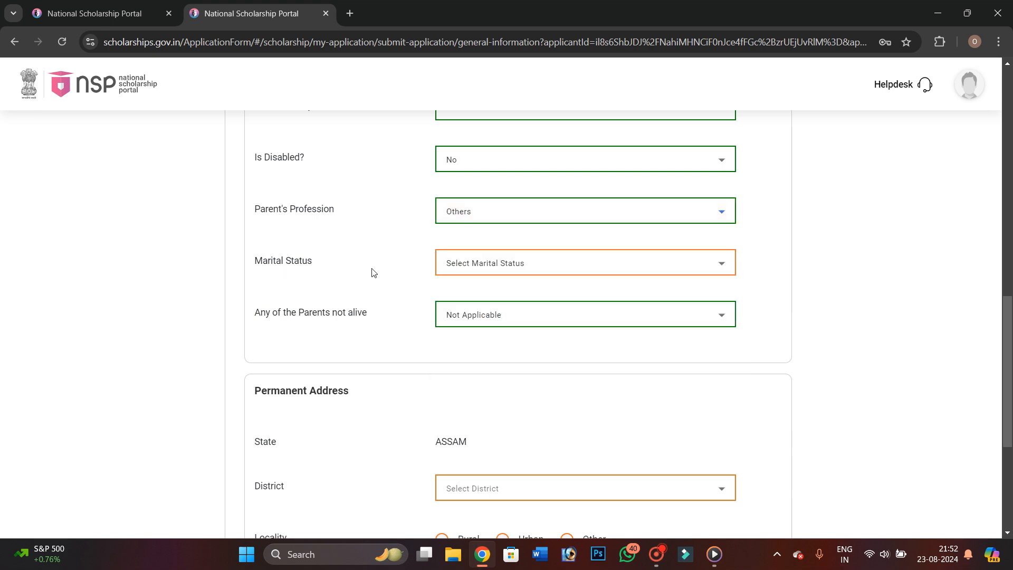
Set marital status to Un Married and leave parents-not-alive as Not Applicable
click(489, 266)
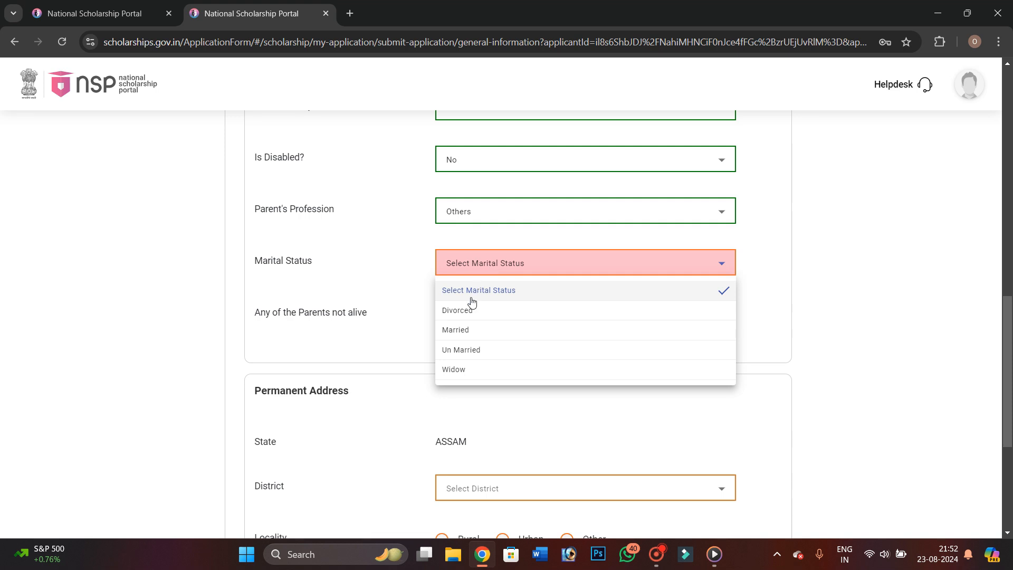
click(471, 351)
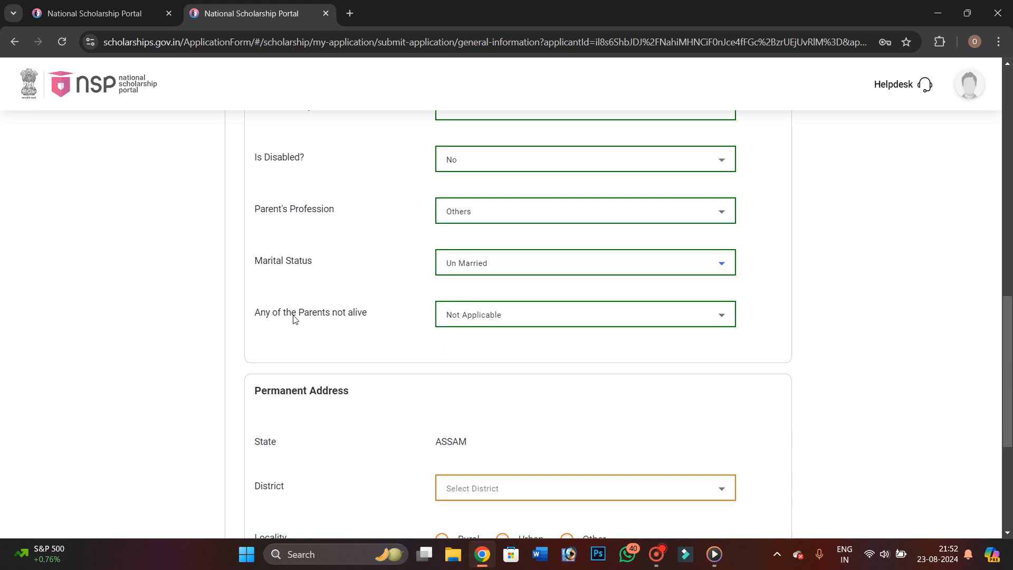
scroll(454, 296, down, 1)
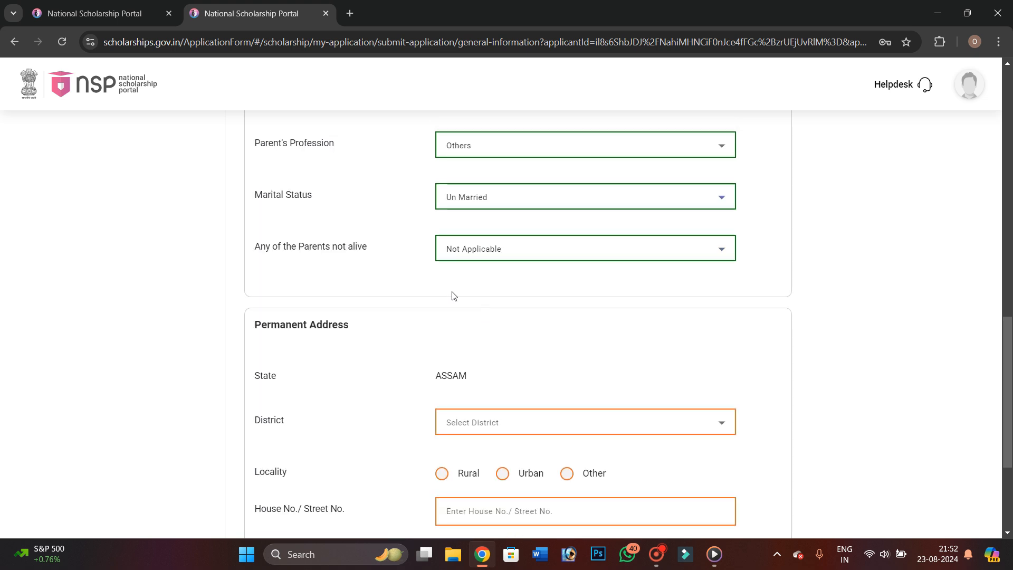
click(485, 253)
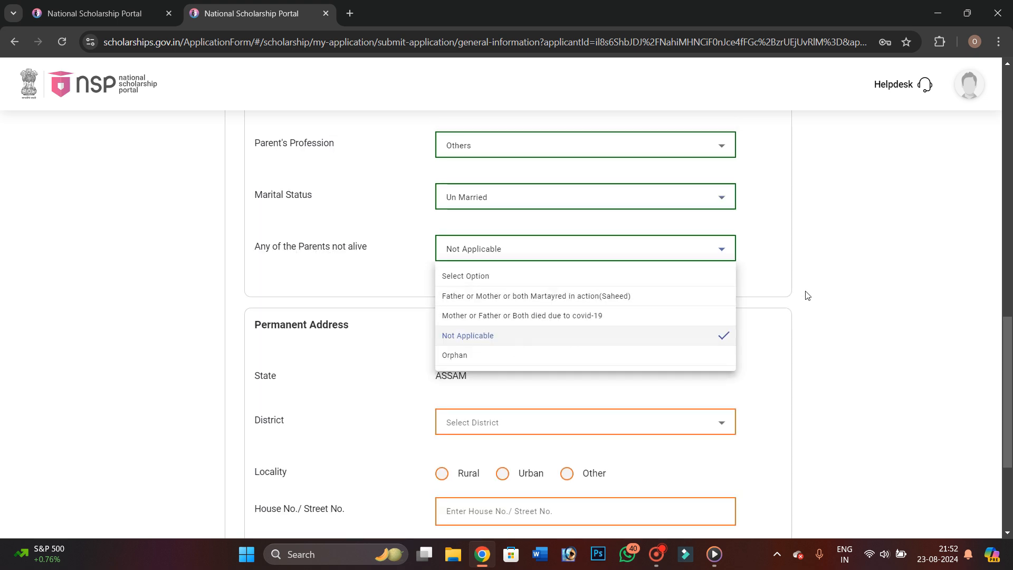
click(830, 290)
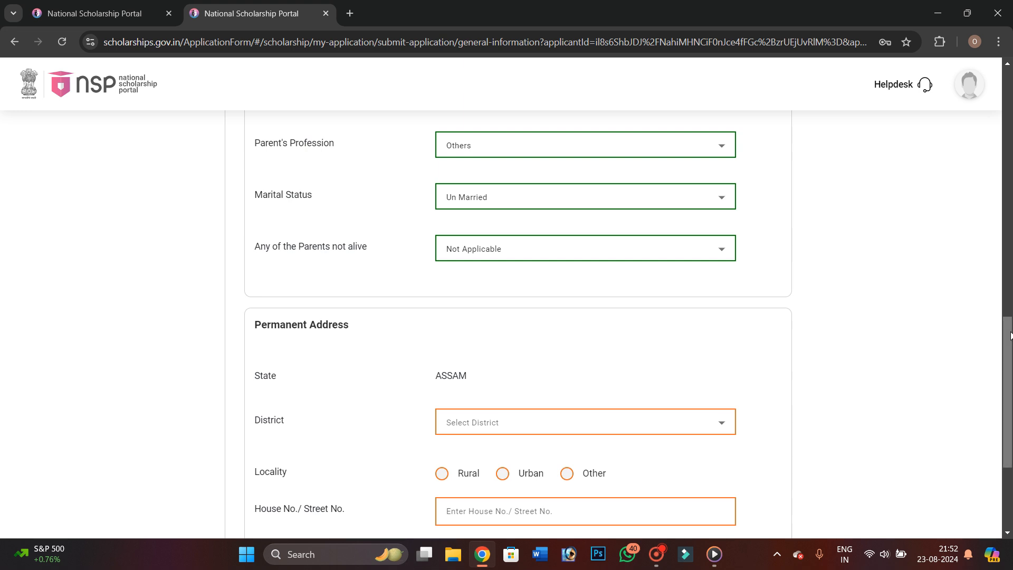
scroll(549, 275, down, 3)
drag(262, 153, 378, 159)
click(387, 184)
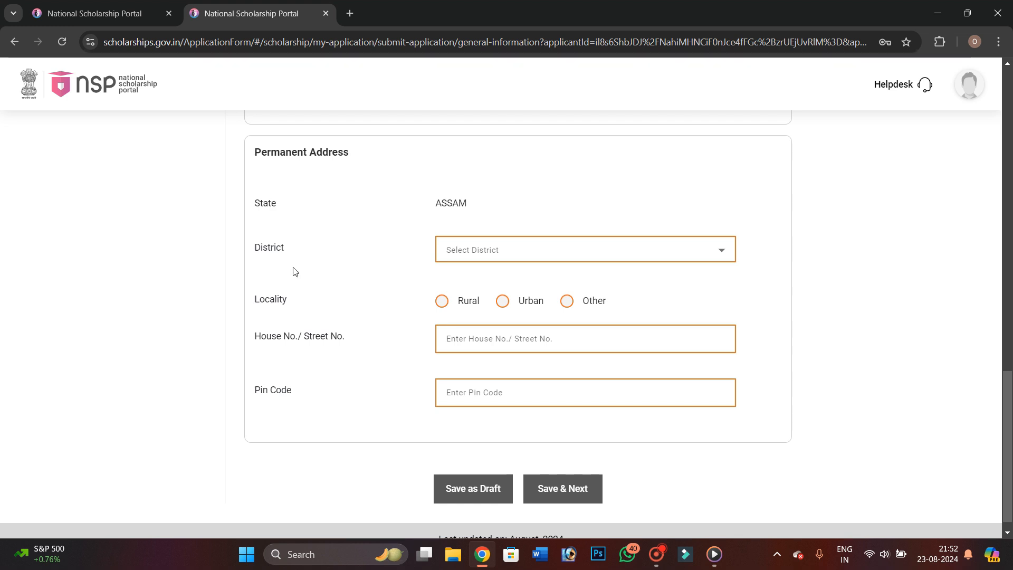
Choose the permanent address district, mark the locality Rural, and pick the sub district
click(477, 249)
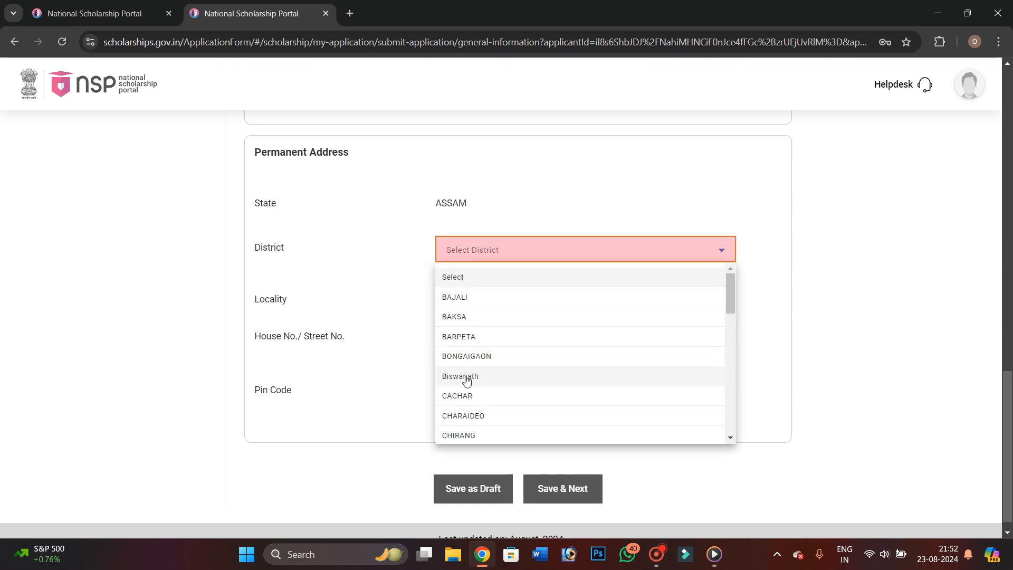
scroll(462, 416, down, 3)
click(464, 421)
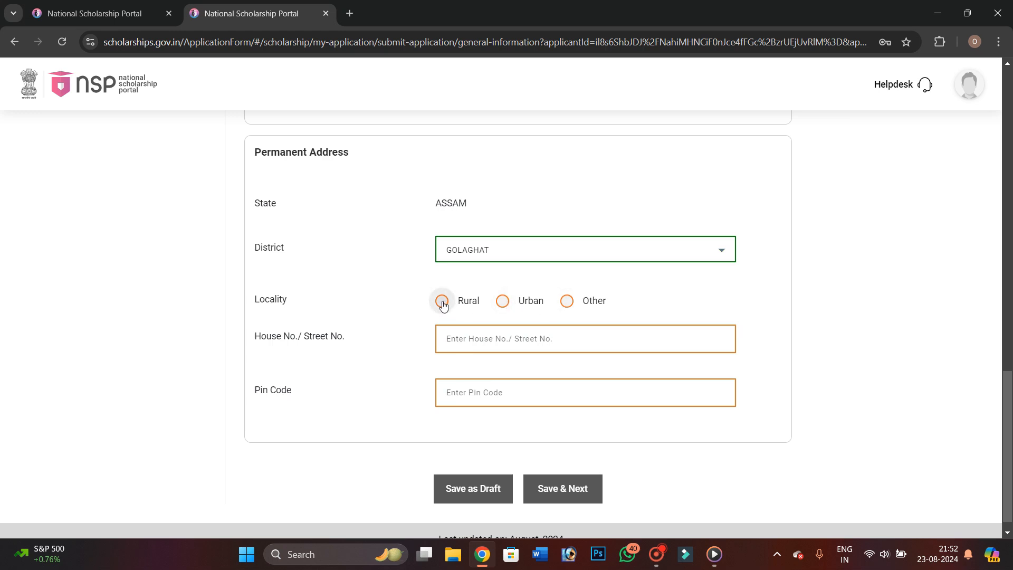
click(449, 309)
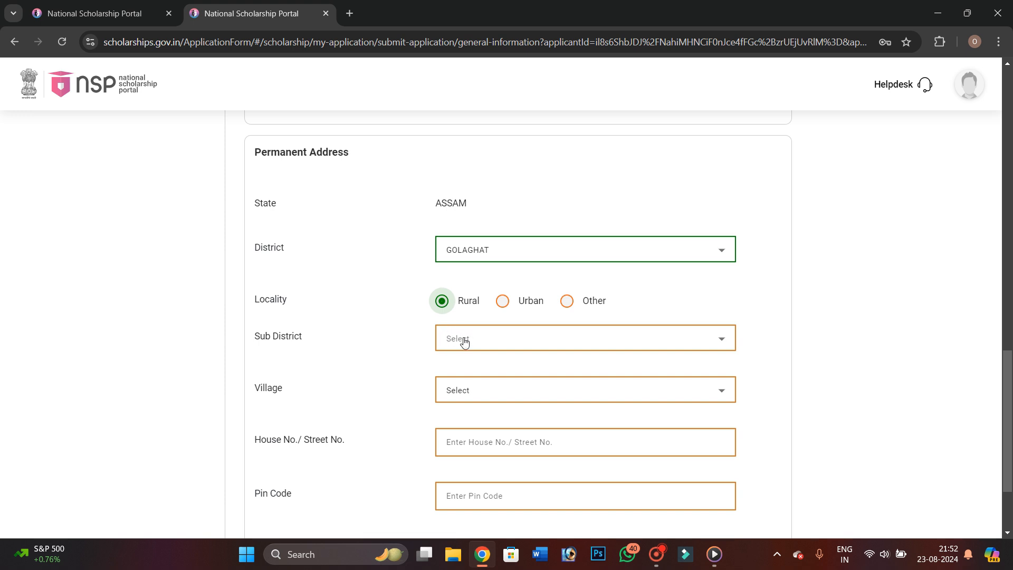
click(464, 341)
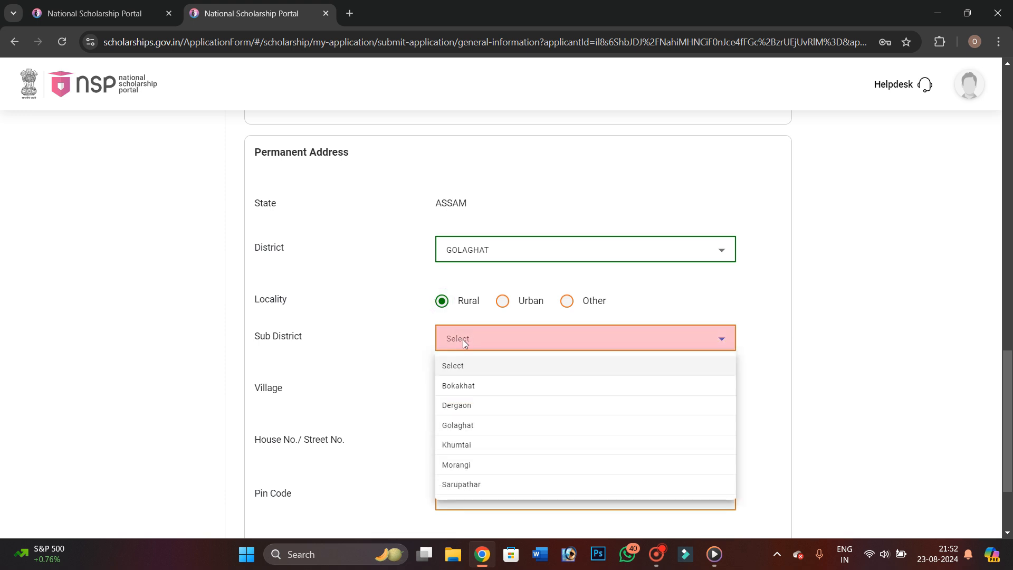
click(469, 386)
Pick the village, enter the house number and pin code, and Save & Next
scroll(606, 352, down, 1)
scroll(606, 352, down, 1)
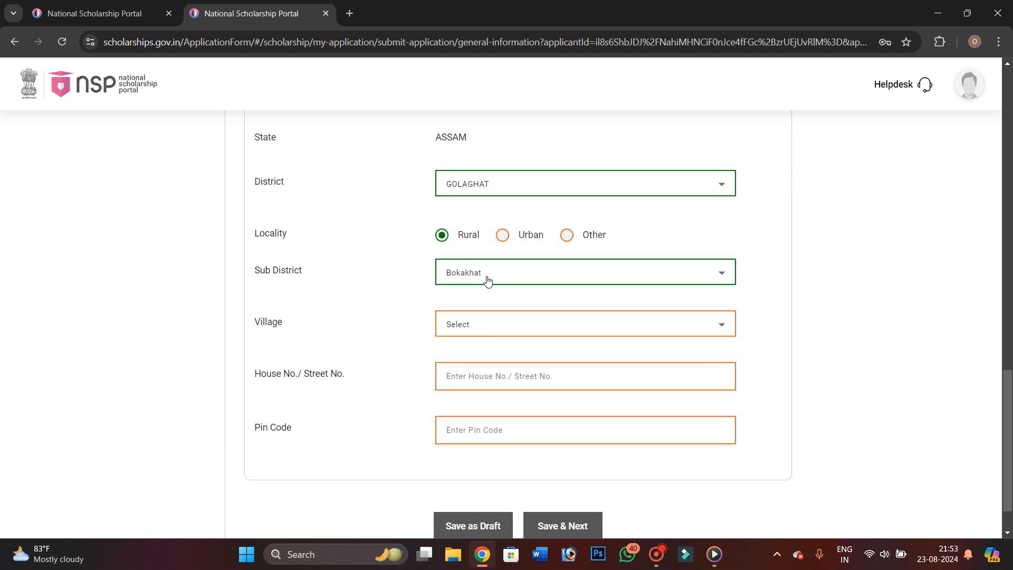
click(480, 323)
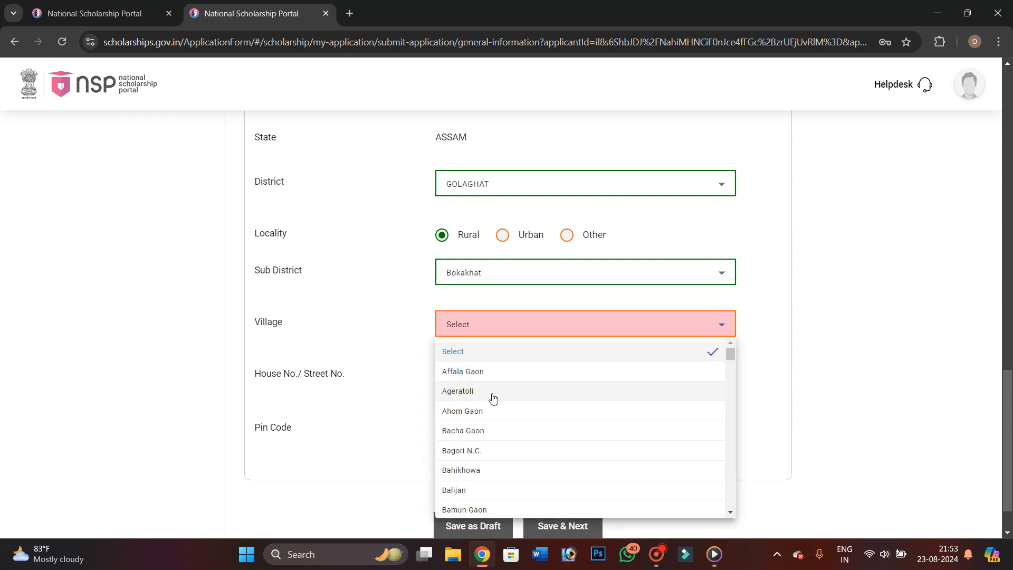
scroll(492, 401, down, 5)
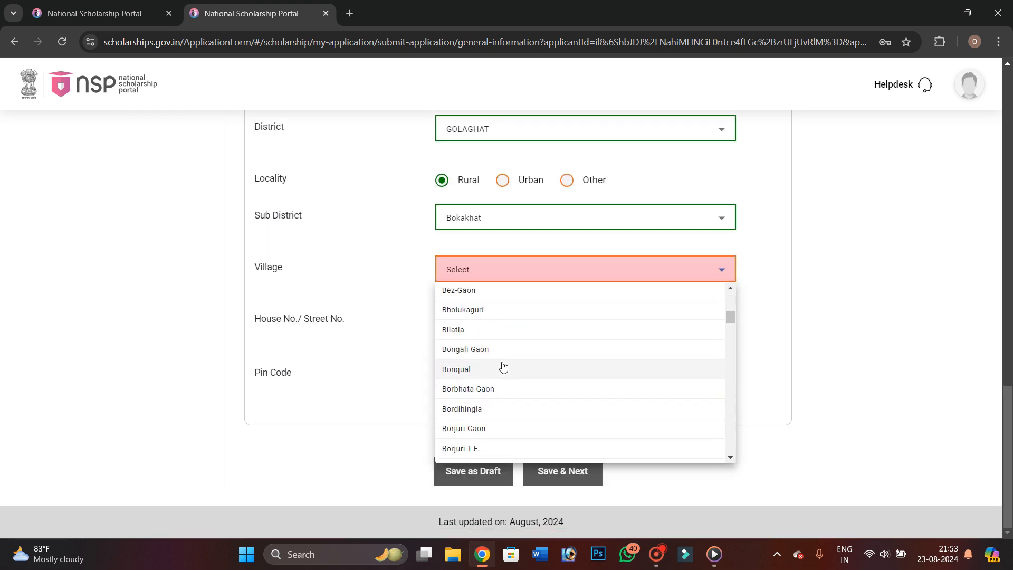
click(499, 350)
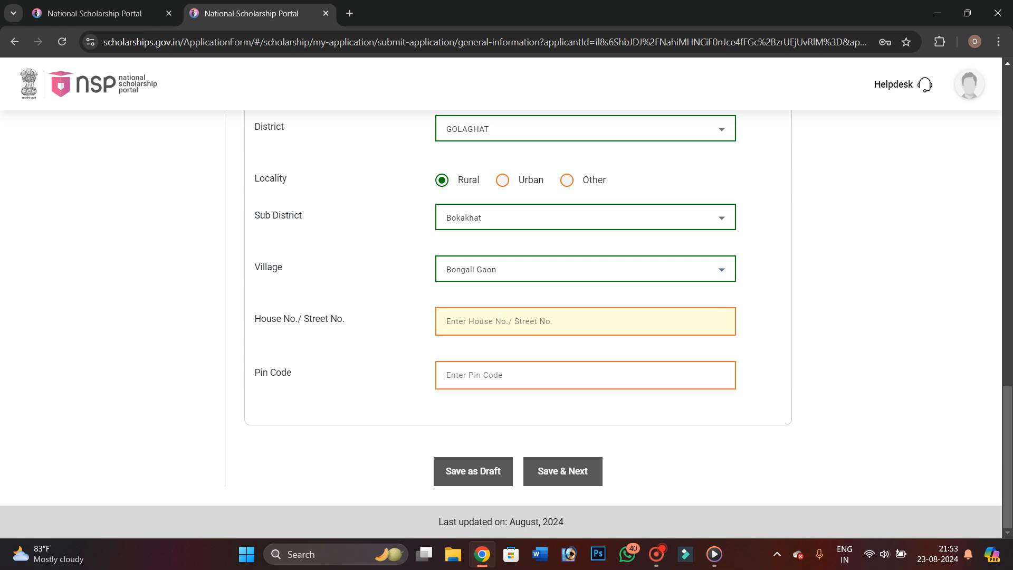
click(499, 321)
text(015)
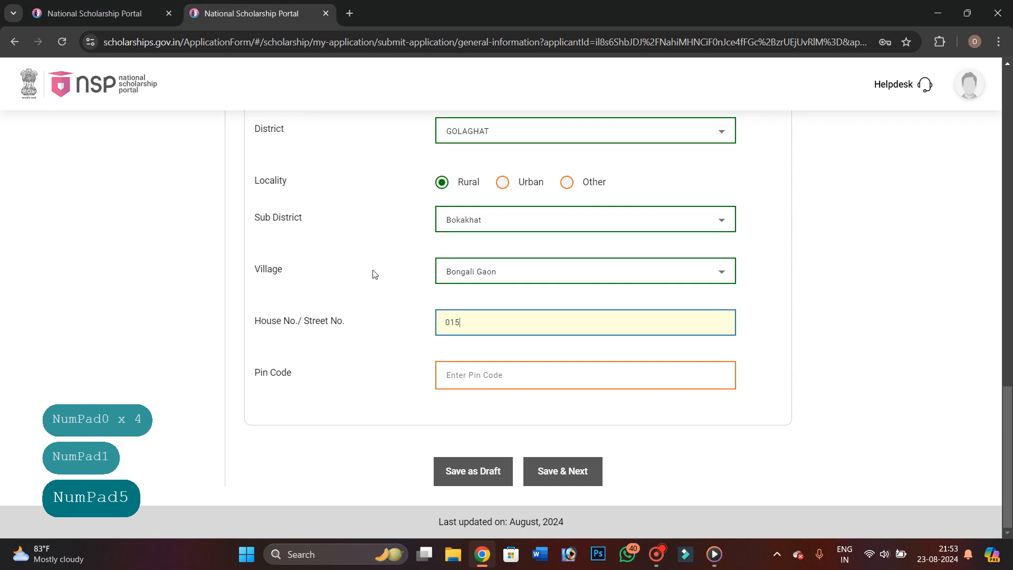
click(473, 374)
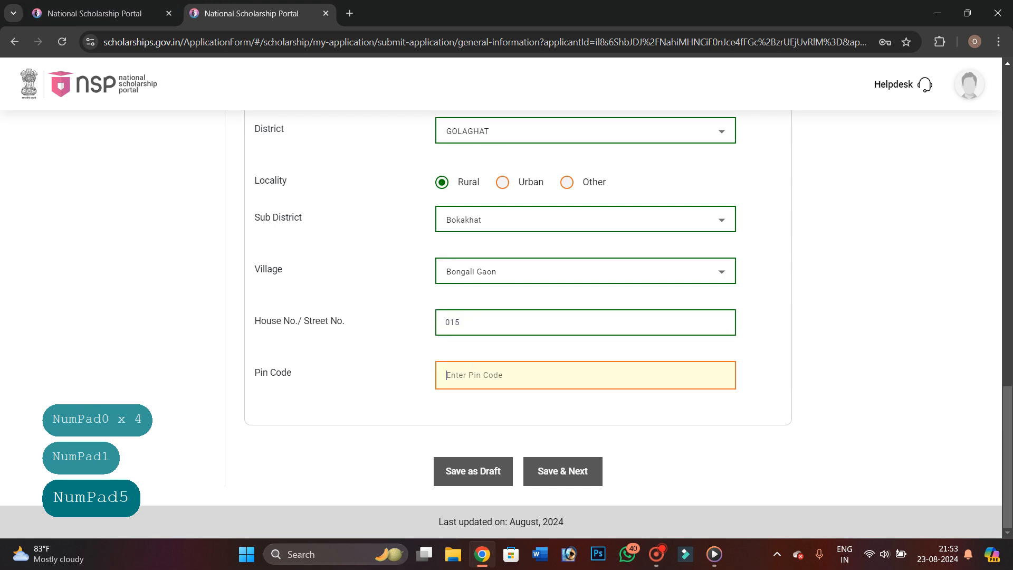
text(785619)
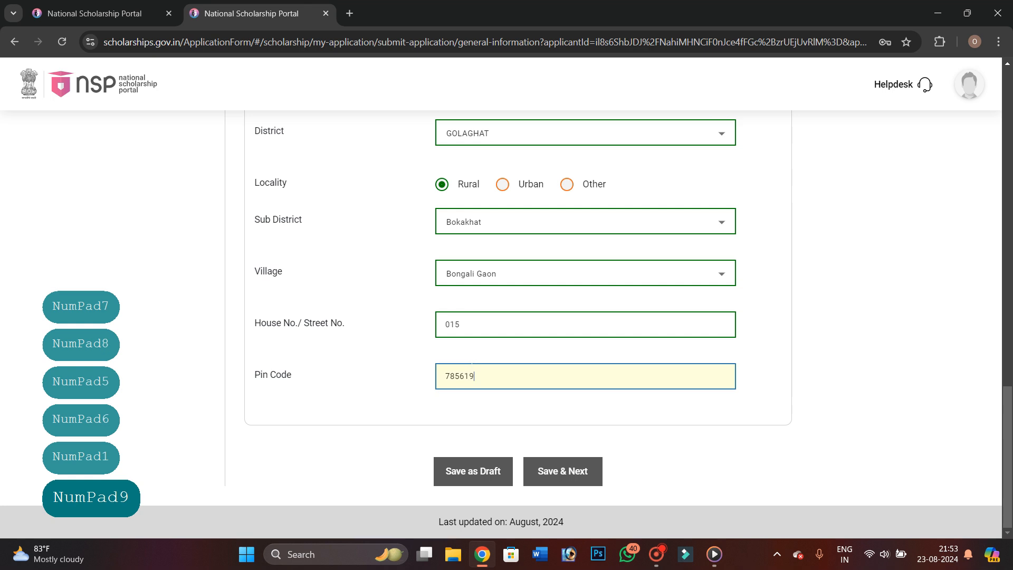
click(567, 471)
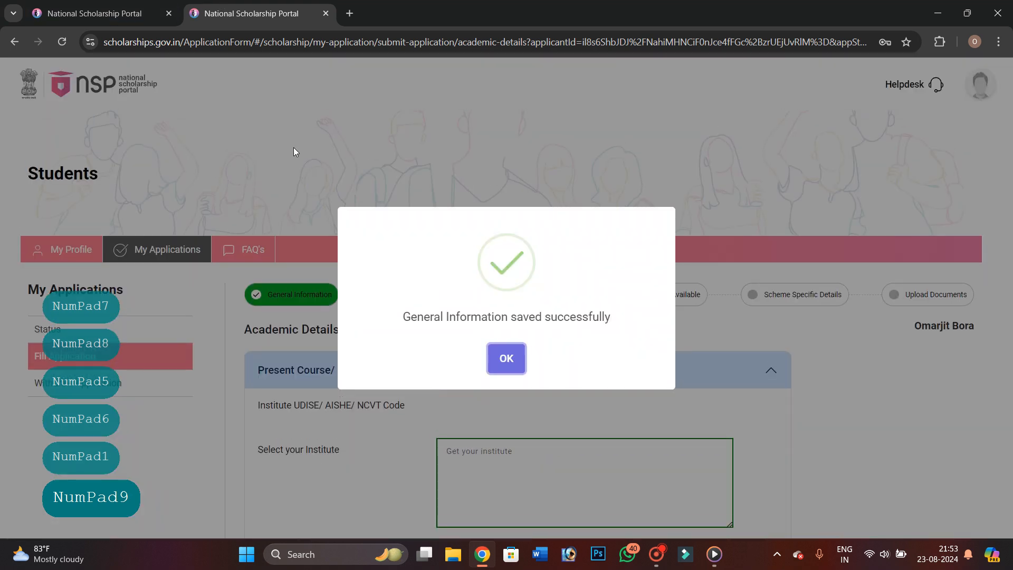
Dismiss the General Information saved message to reach the Present Course/ Class Details section
click(507, 359)
scroll(340, 348, down, 3)
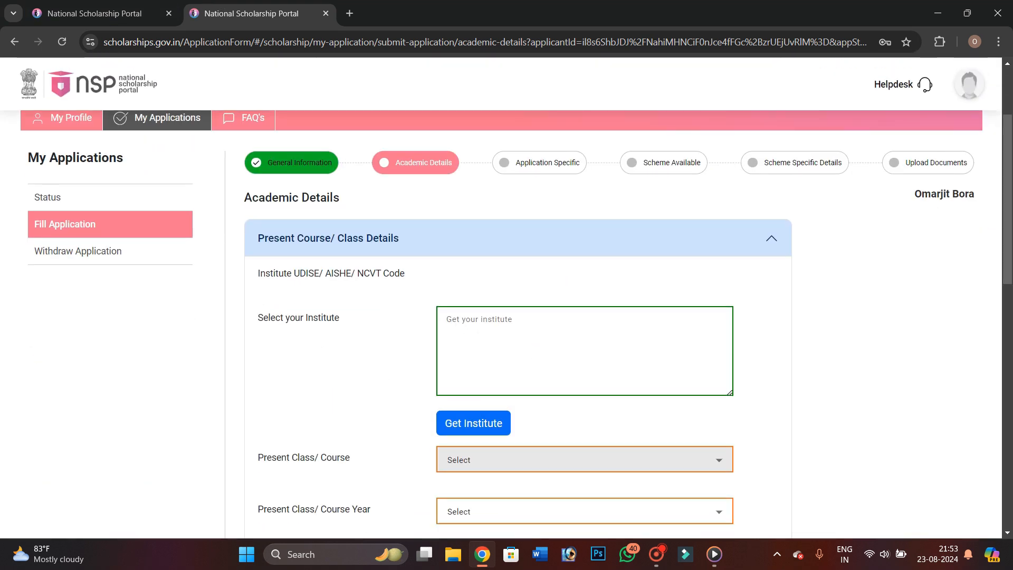
Filter the institute search to state ASSAM and district GOLAGHAT
click(513, 327)
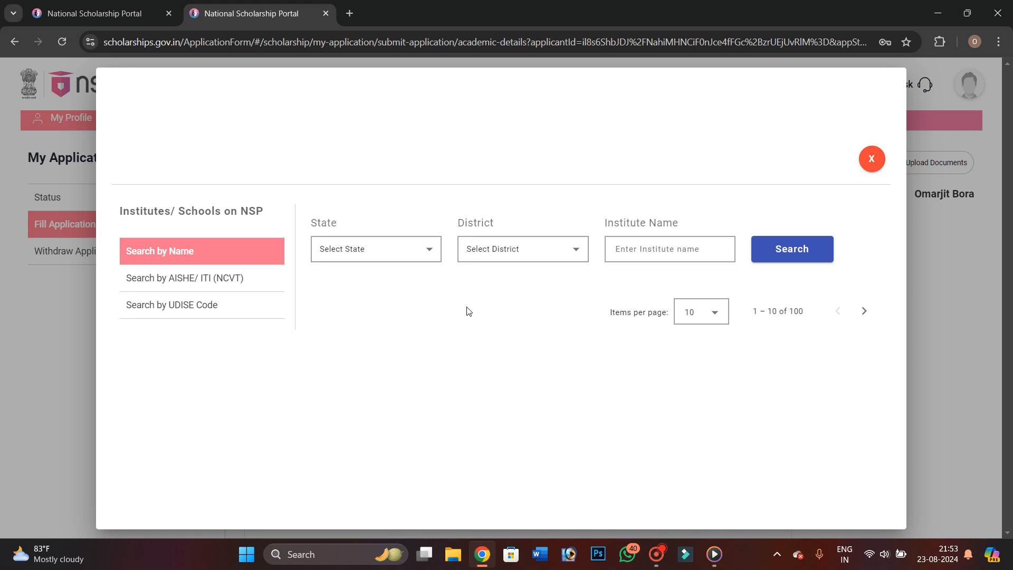
click(348, 251)
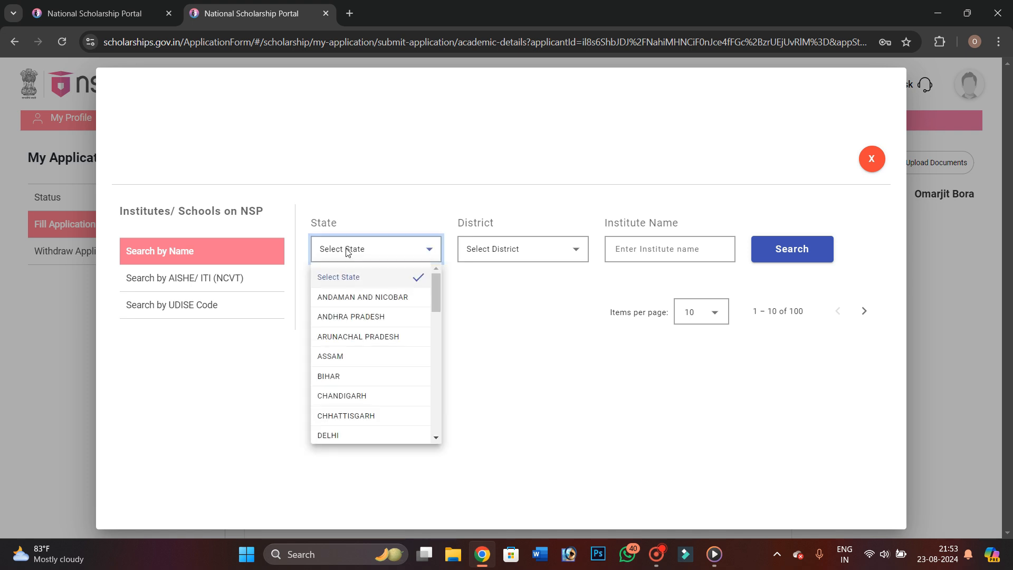
click(343, 356)
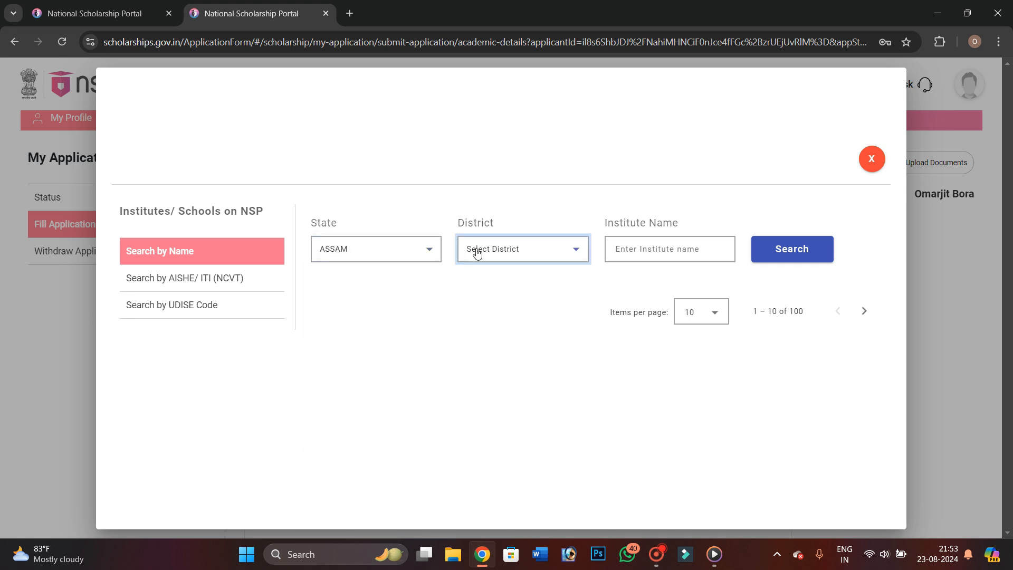
click(477, 252)
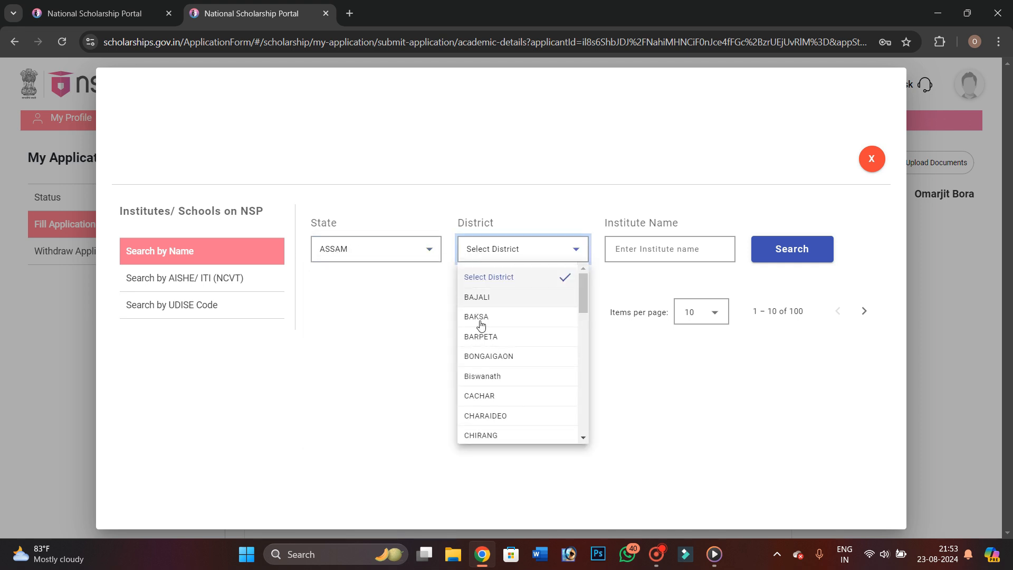
scroll(481, 343, down, 2)
scroll(486, 371, down, 2)
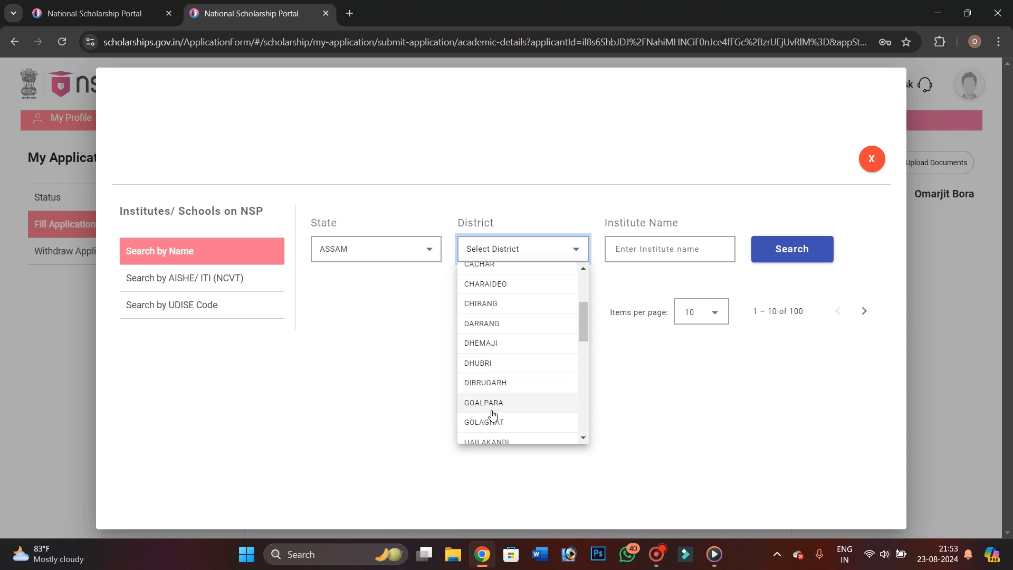
click(490, 413)
Search for DKD COLLEGE and confirm it as the present institute
click(669, 249)
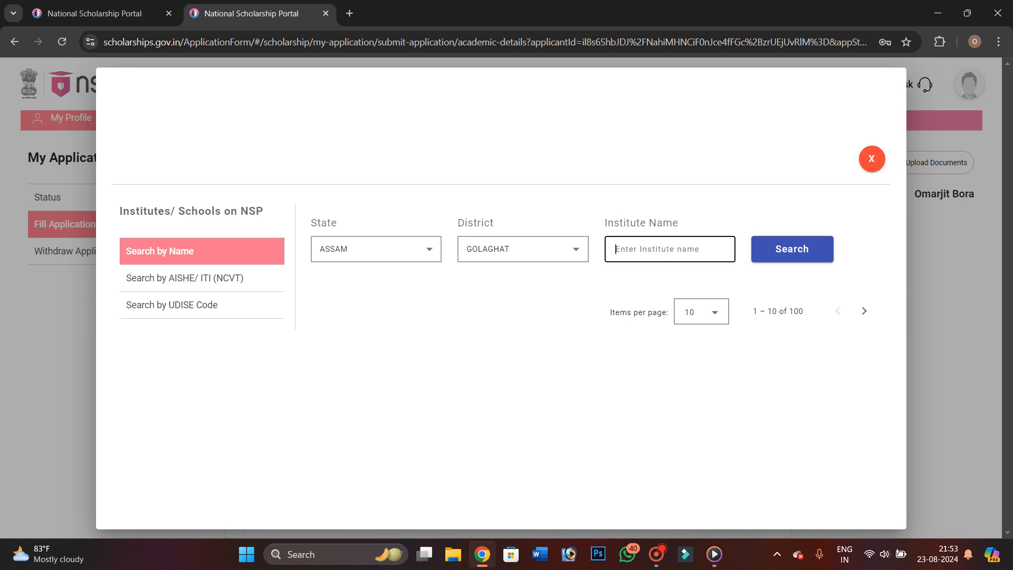
text(DK)
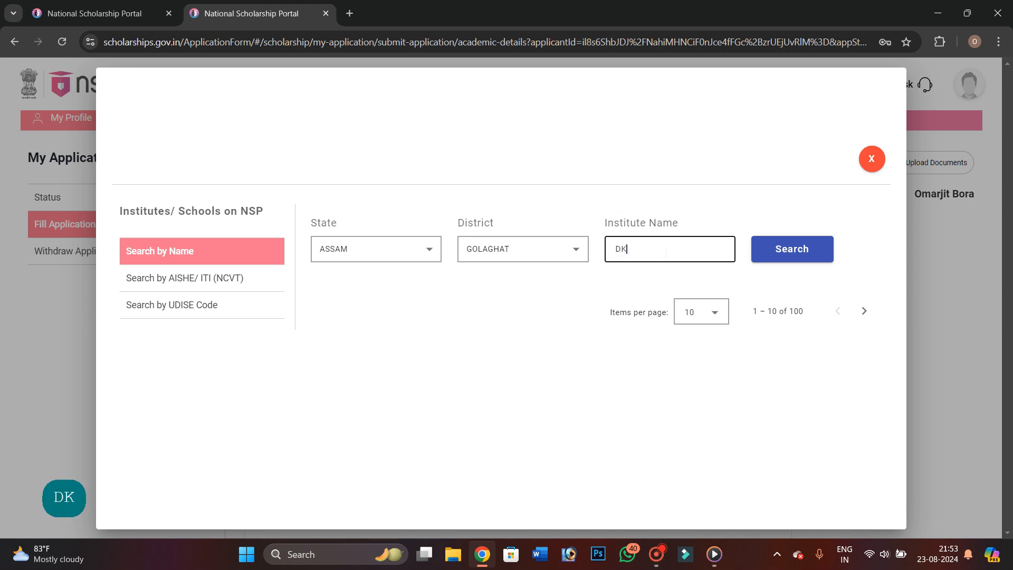
text(D COLL)
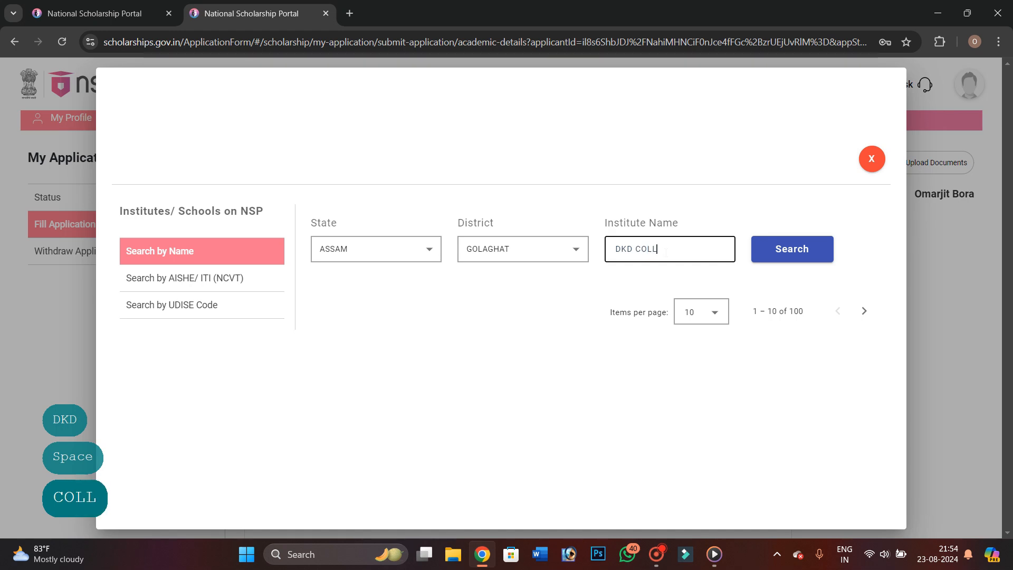
text(EGE)
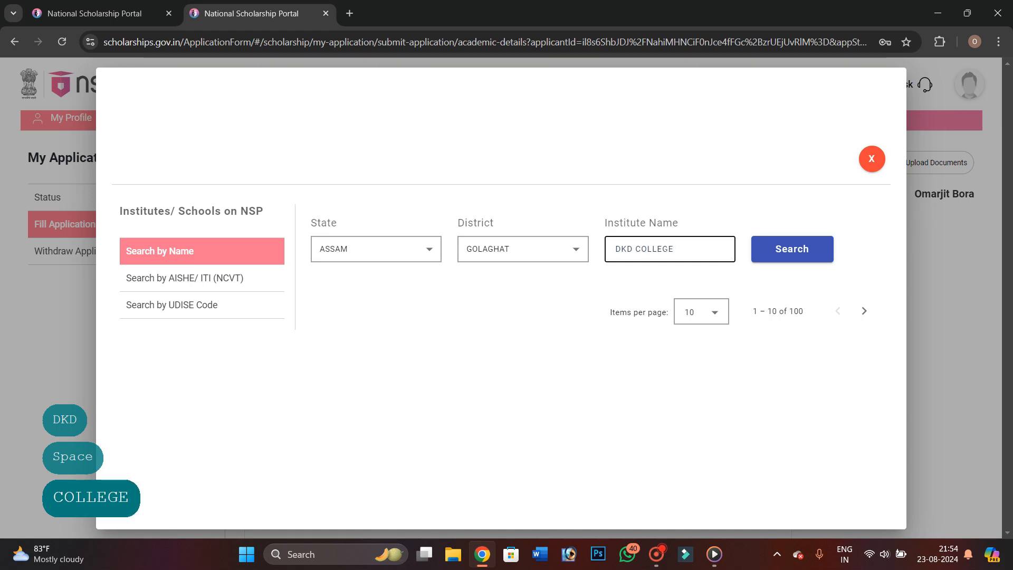
click(782, 248)
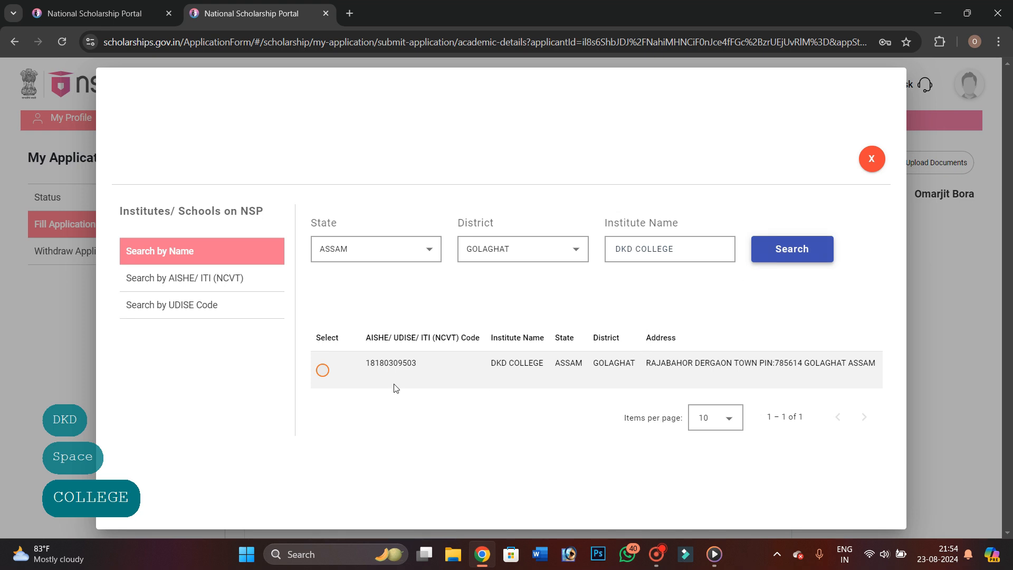
click(323, 371)
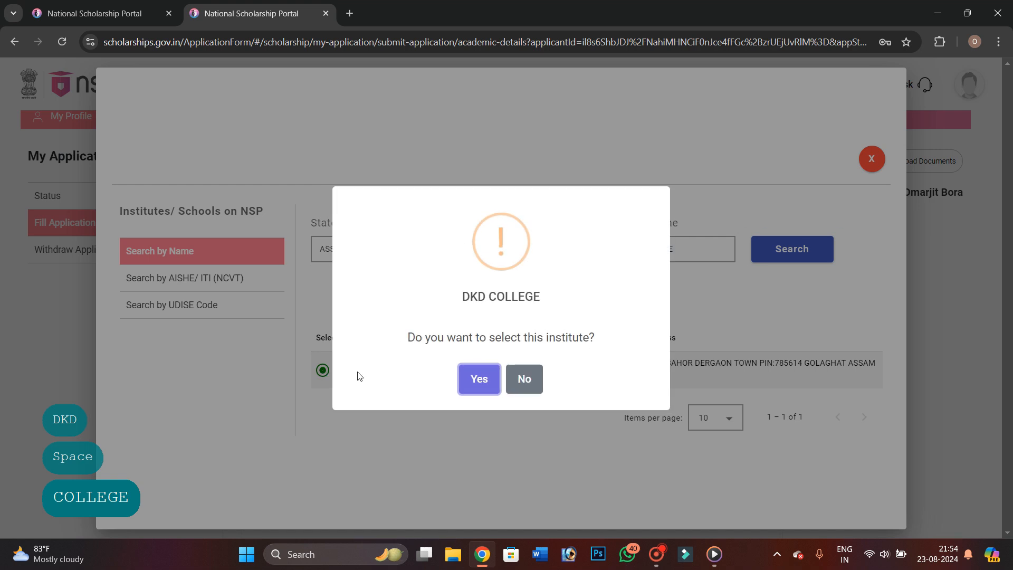
click(480, 379)
Choose XI as the Present Class/Course
scroll(482, 379, down, 1)
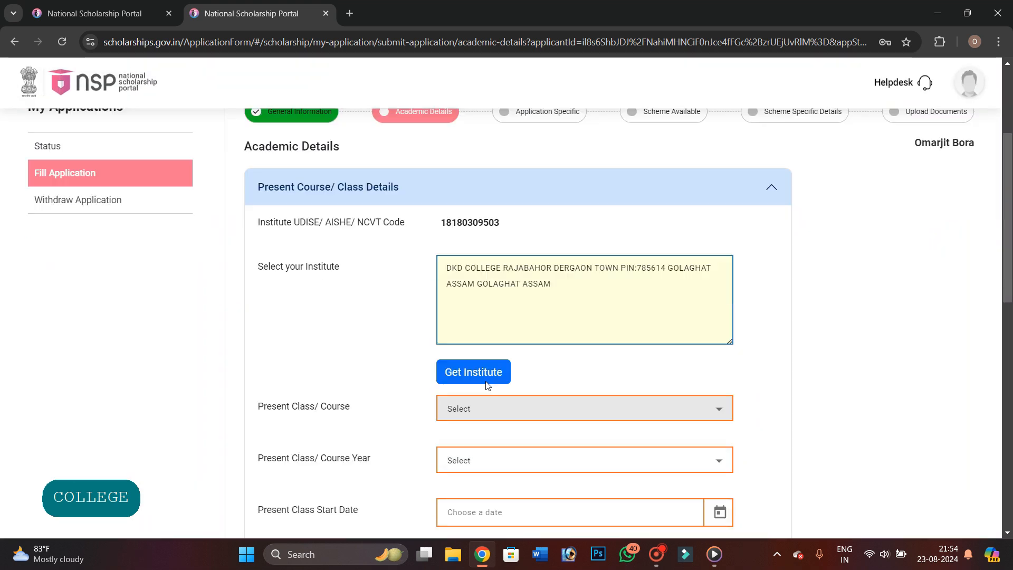
scroll(496, 367, down, 1)
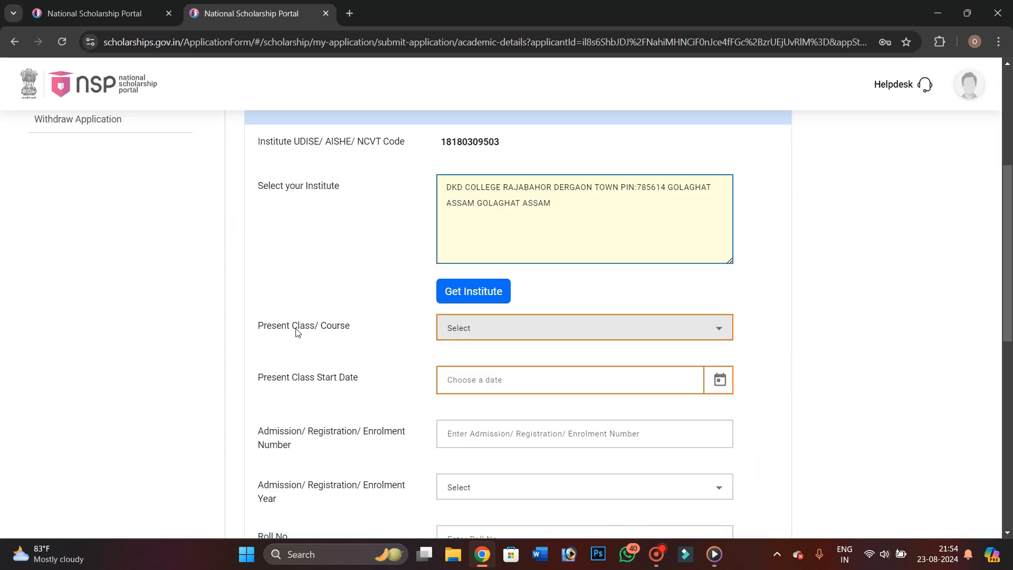
click(458, 337)
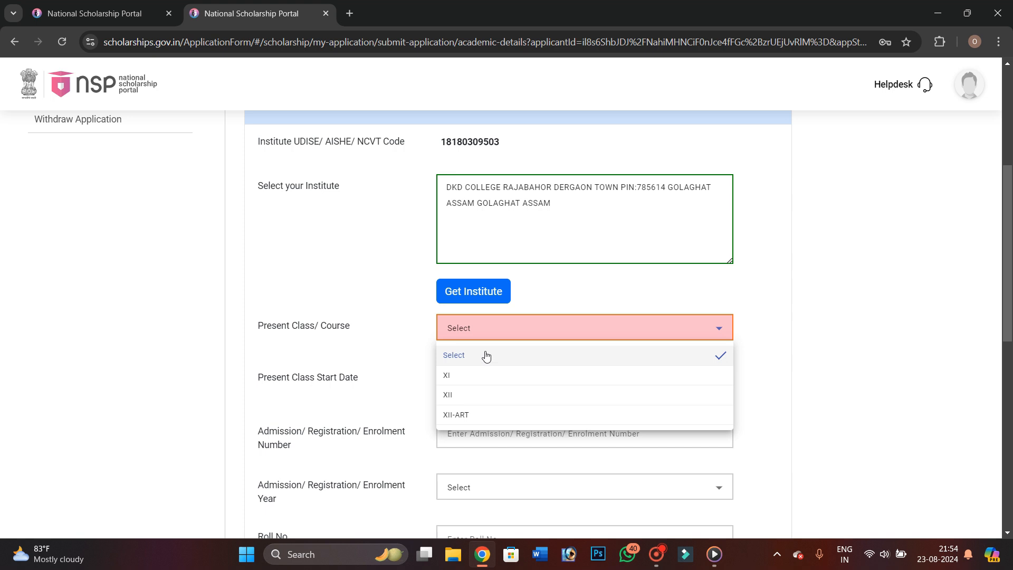
click(469, 377)
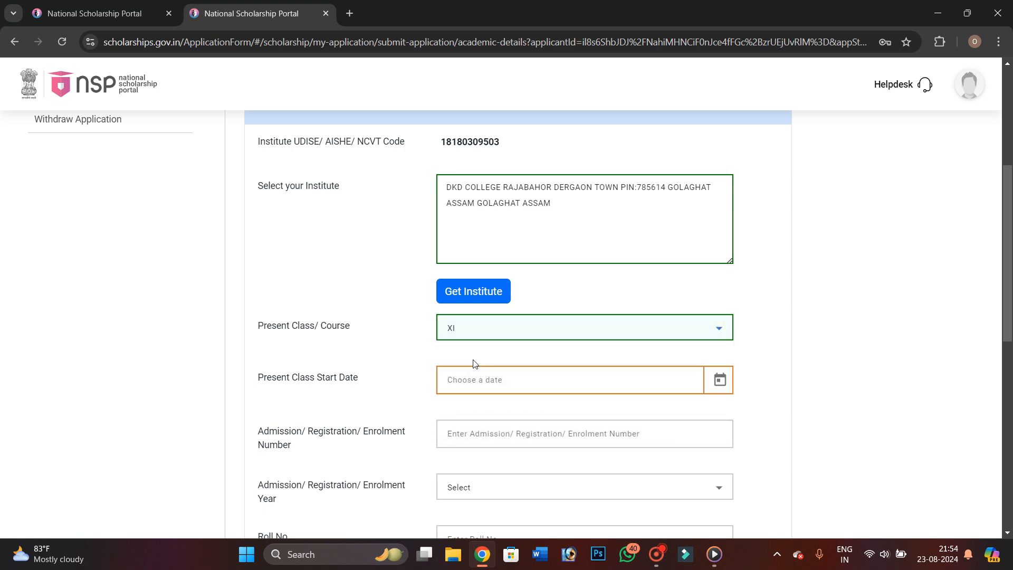
Pick 01/05/2024 as the Present Class Start Date in the calendar
scroll(802, 339, down, 3)
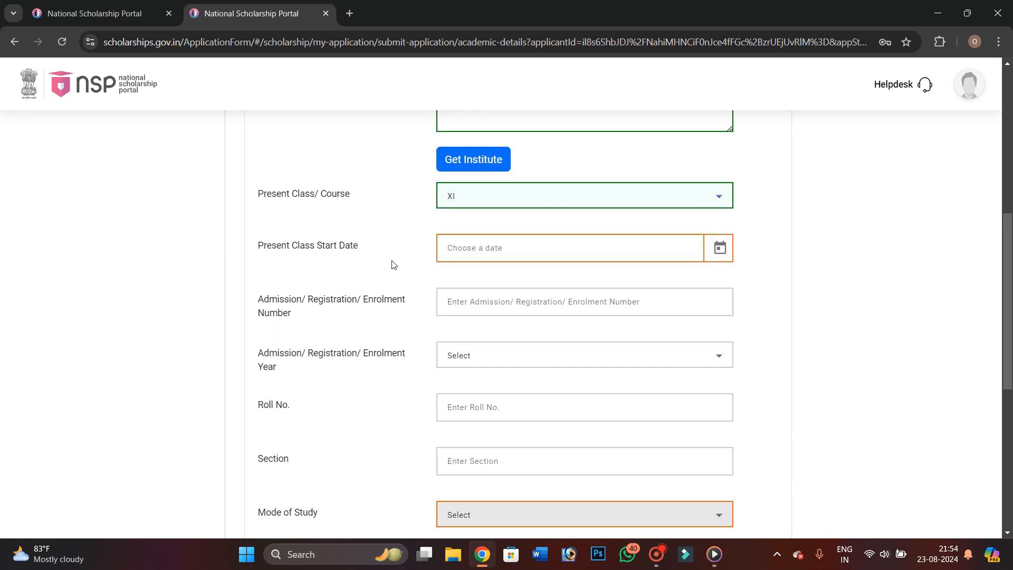
drag(257, 249, 380, 264)
click(470, 249)
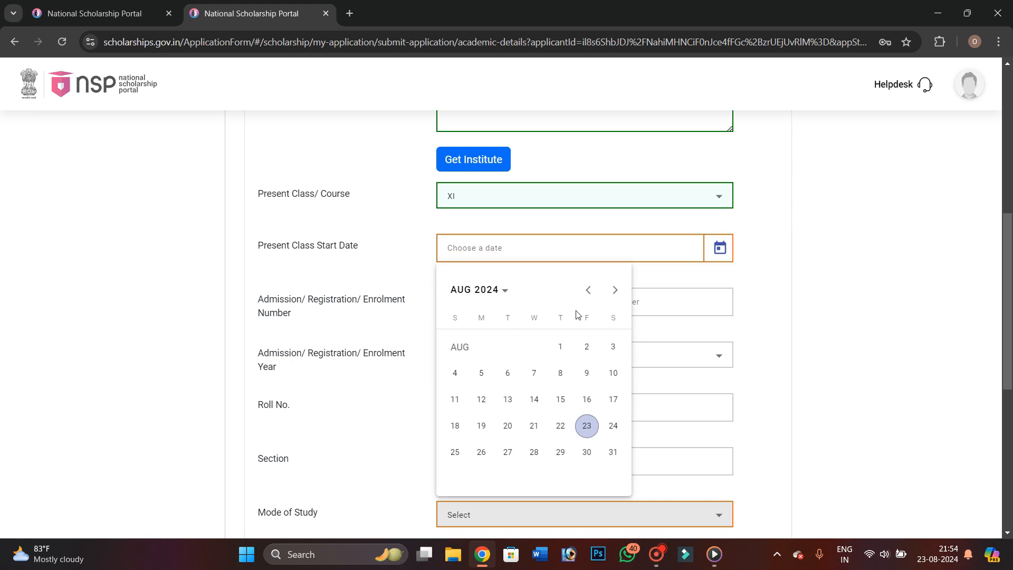
click(590, 293)
click(590, 293)
click(589, 293)
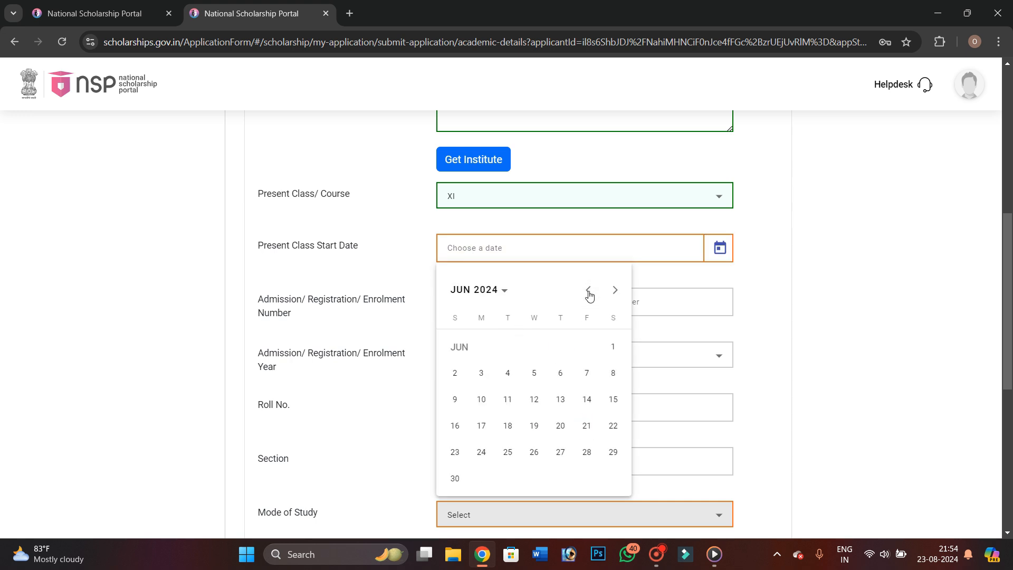
click(589, 293)
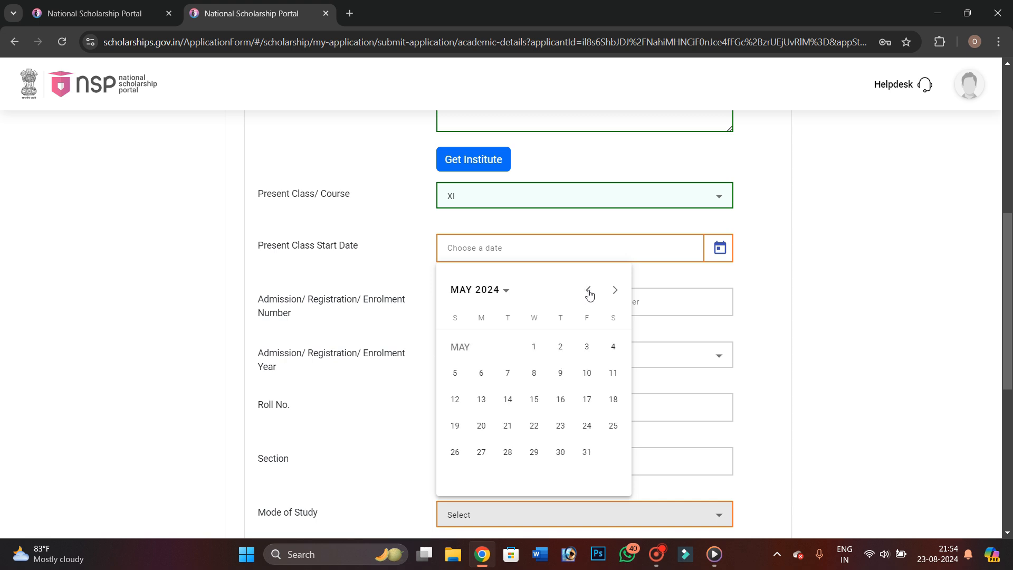
click(532, 346)
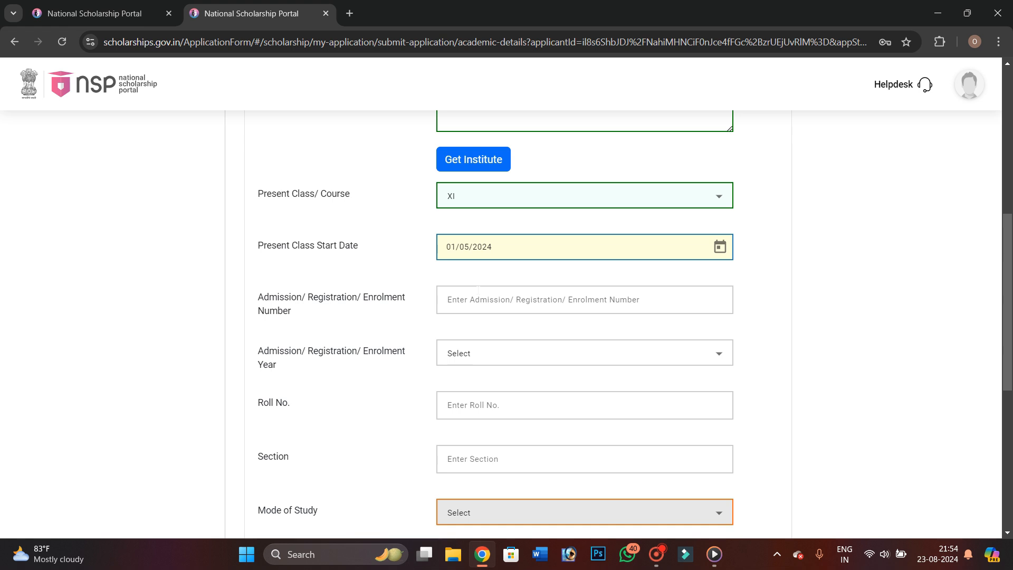
Enter admission number 14 and choose 2024 as the enrolment year
key(Tab)
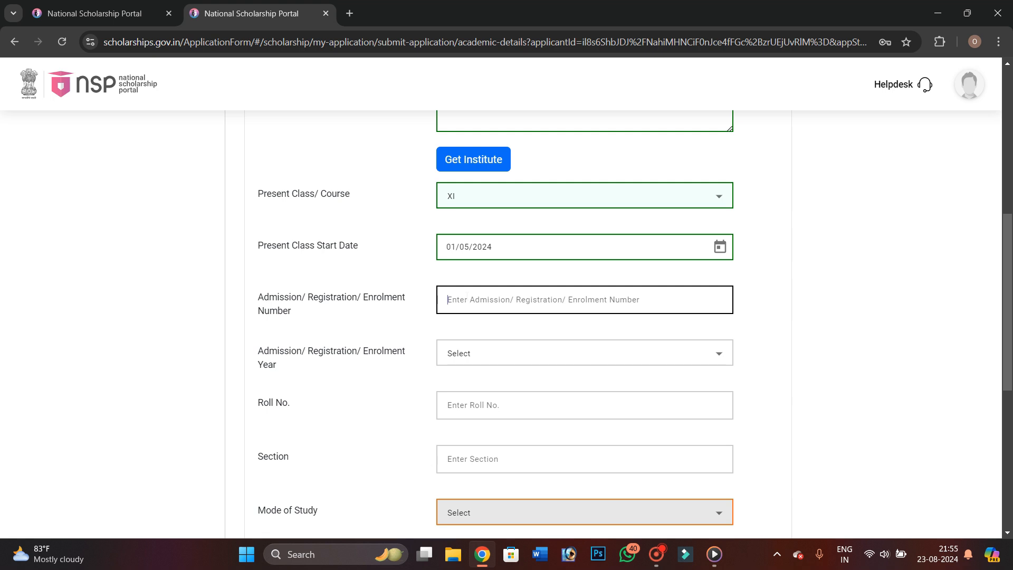
text(14)
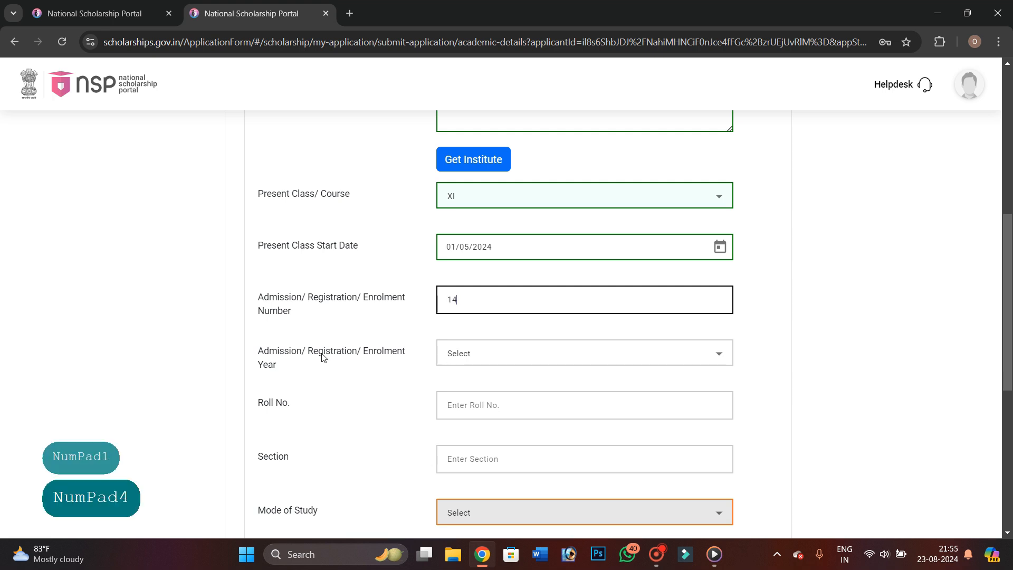
click(472, 353)
click(449, 193)
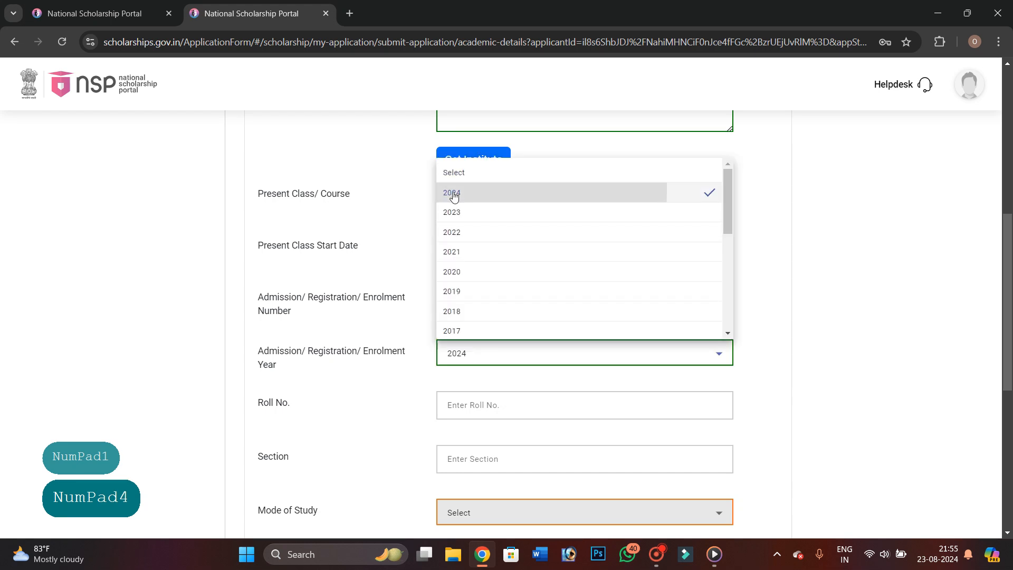
Fill in Roll No. 14 and Section NA
scroll(371, 220, down, 4)
click(454, 207)
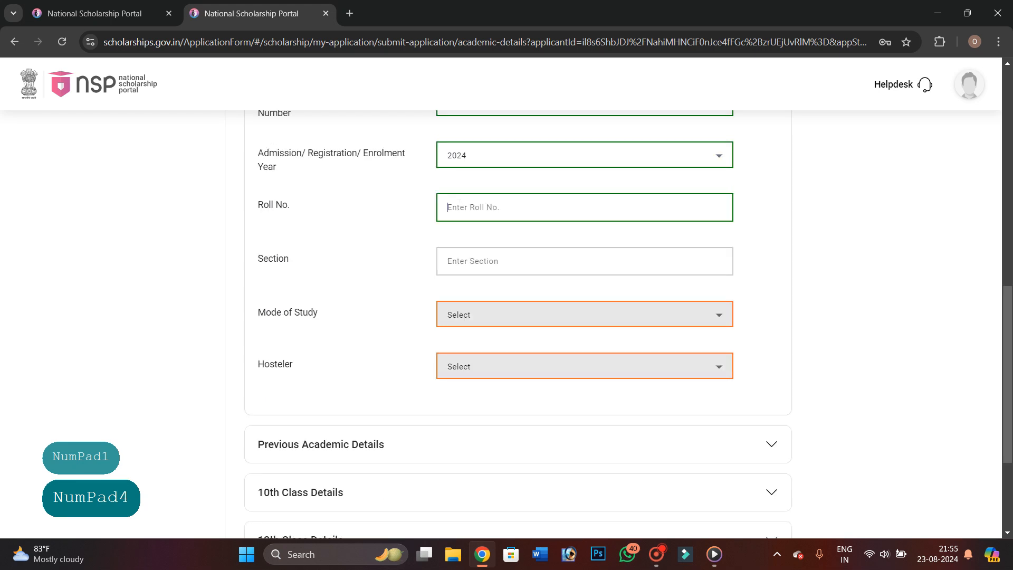
text(14)
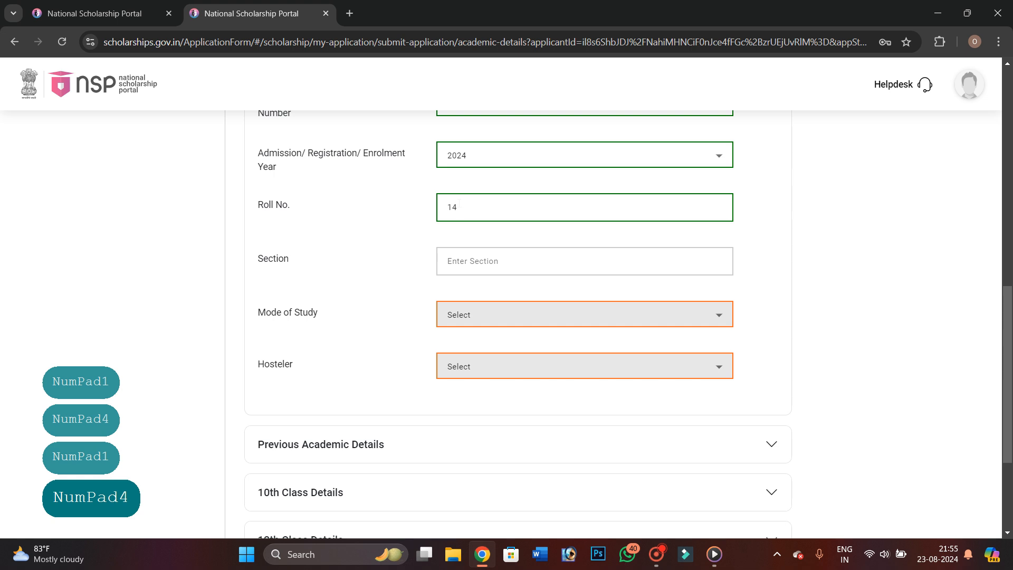
click(447, 261)
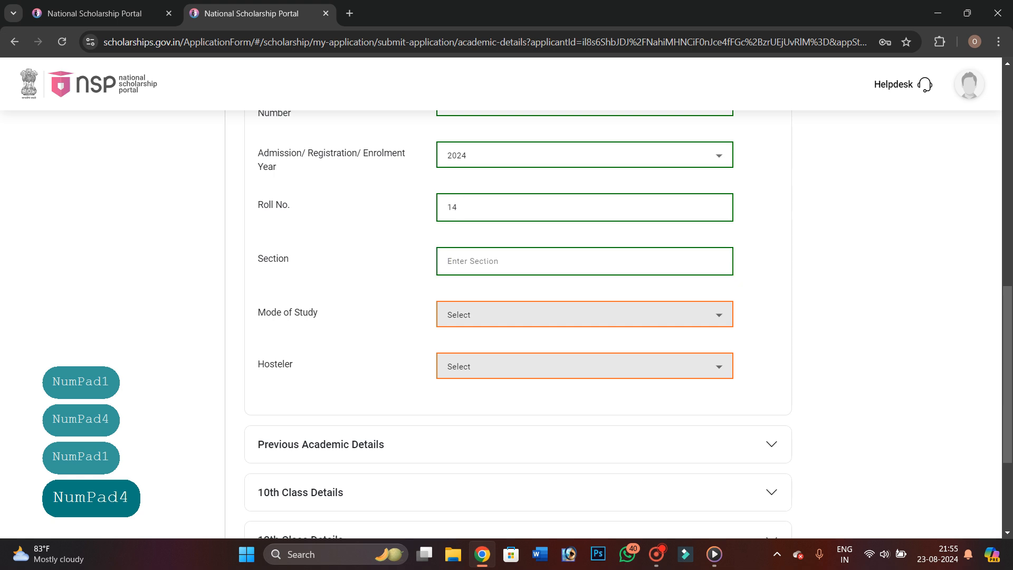
text(NA)
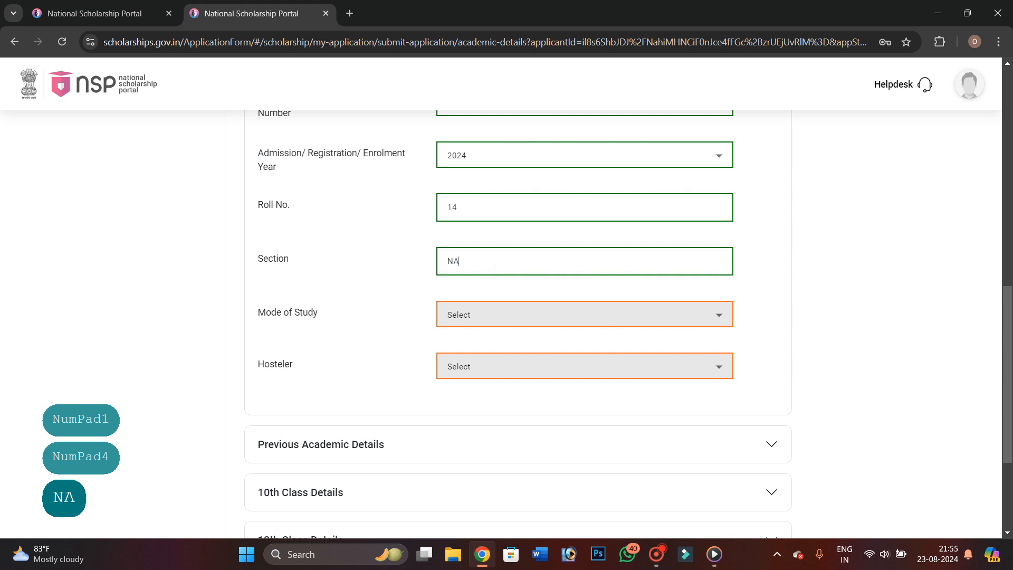
Set mode of study to Regular/Full Time and Hosteler to No
click(482, 314)
click(467, 363)
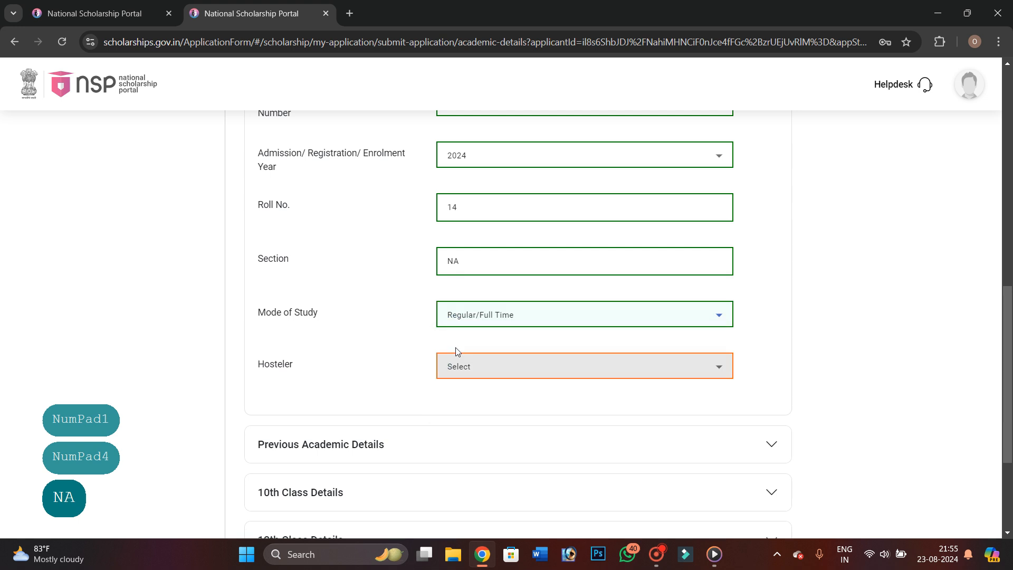
click(467, 372)
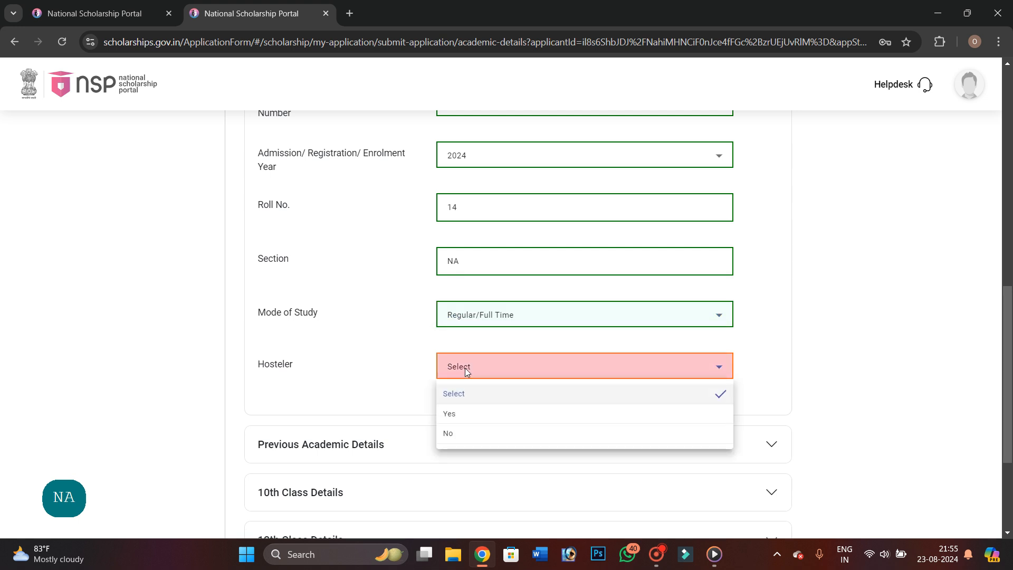
click(454, 434)
scroll(615, 362, down, 1)
scroll(615, 362, up, 1)
scroll(619, 364, down, 1)
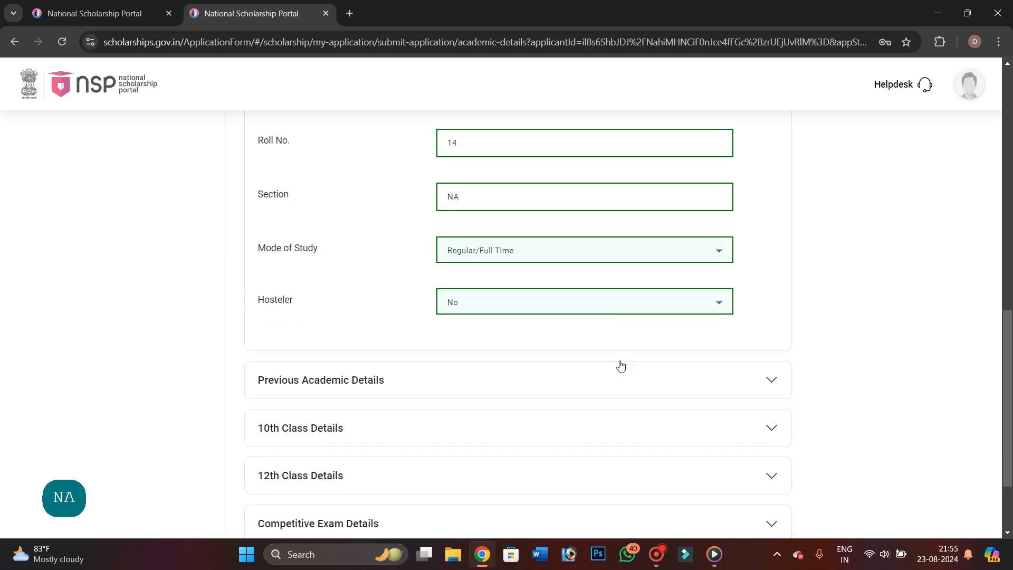
scroll(426, 384, down, 2)
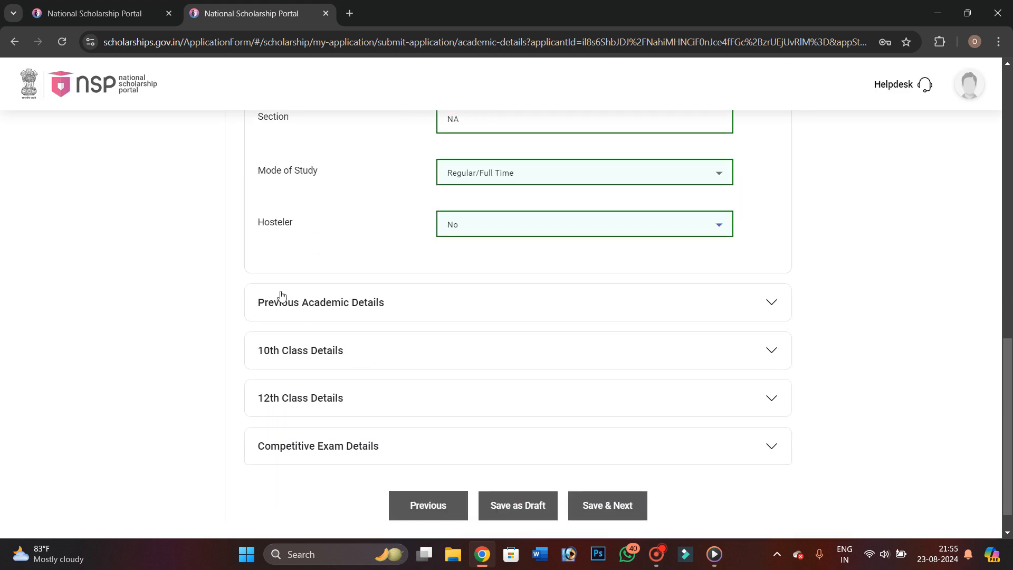
Expand Previous Academic Details and choose BOARD OF SECONDARY EDUCATION, ASSAM as the board
click(772, 304)
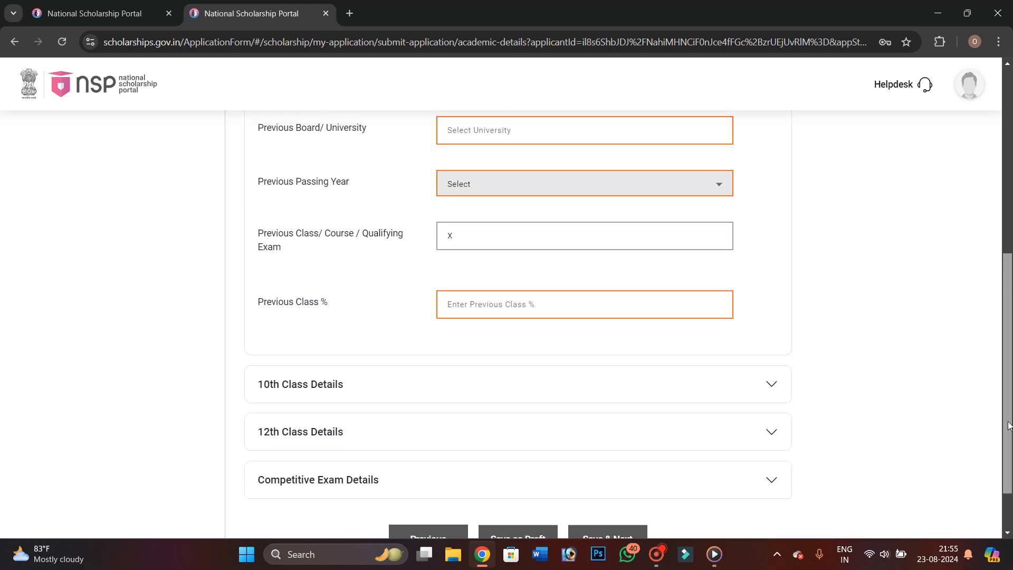
scroll(999, 425, up, 2)
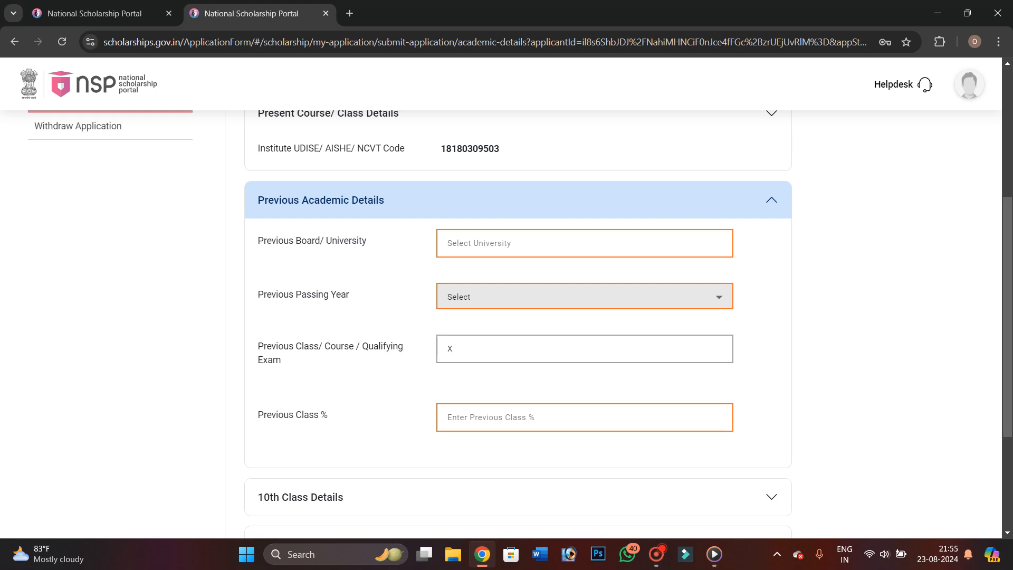
click(448, 243)
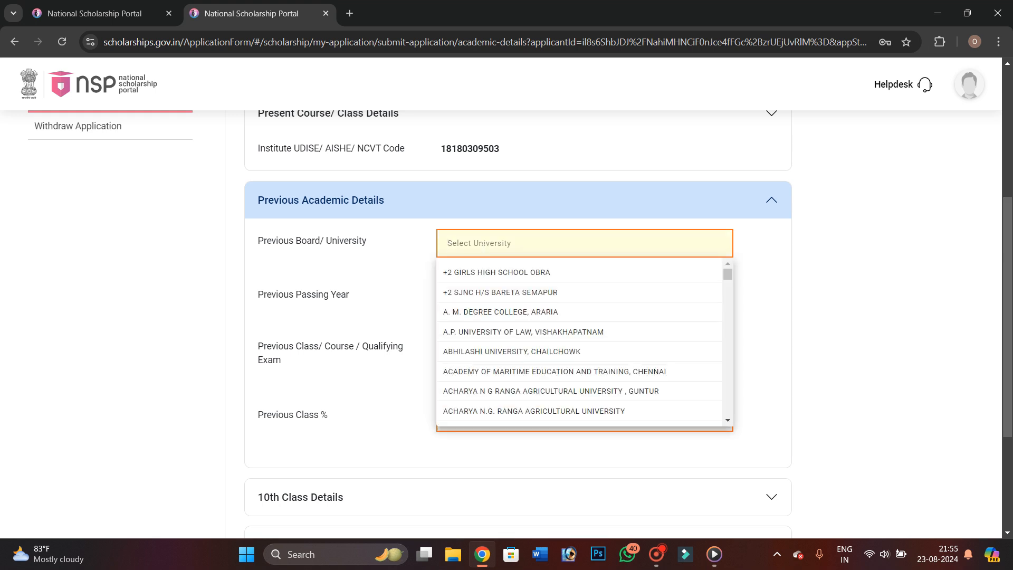
key(Caps_Lock)
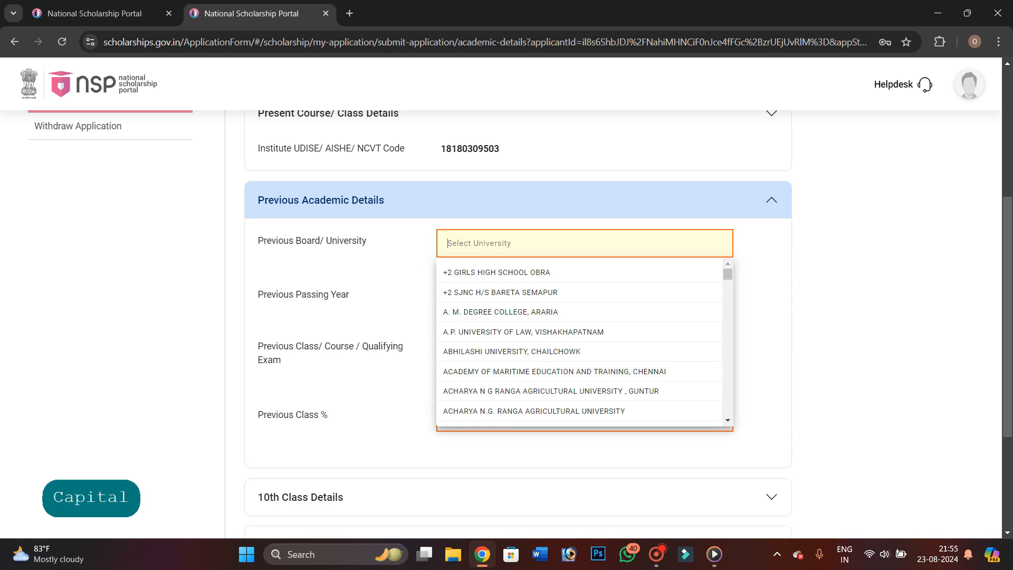
text(board)
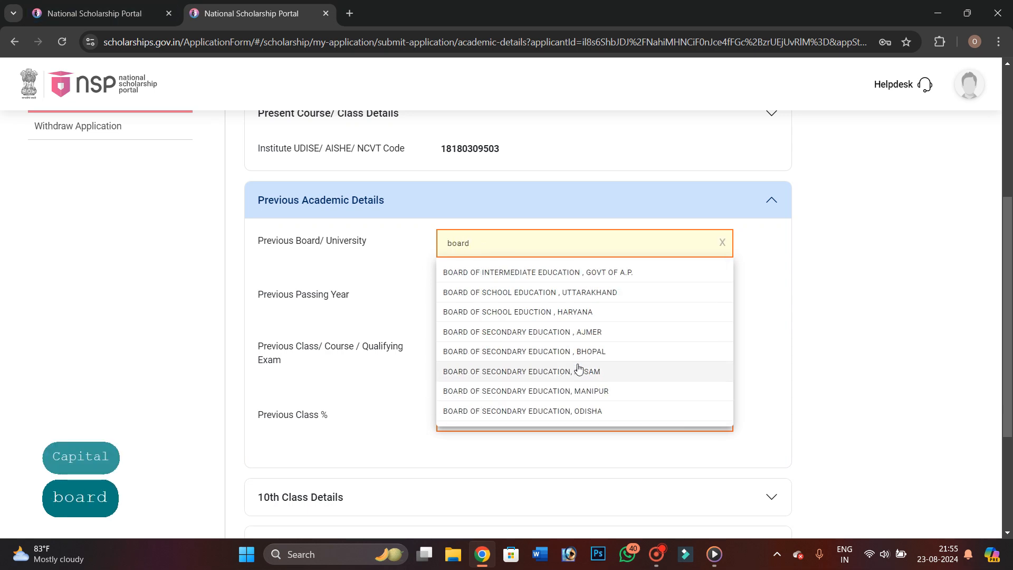
click(493, 374)
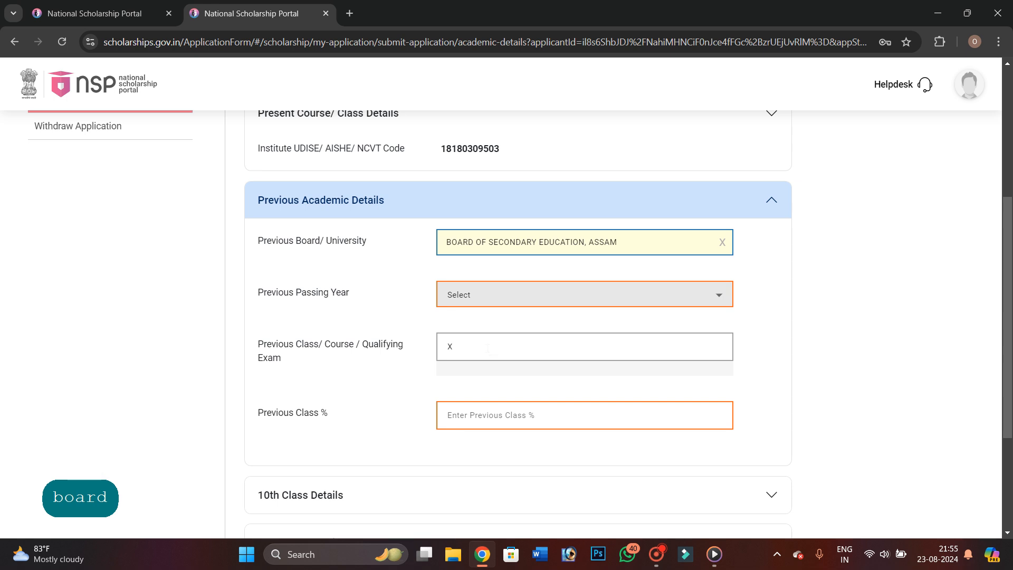
Set the previous passing year to 2024 and previous class percentage to 80
click(486, 296)
click(470, 340)
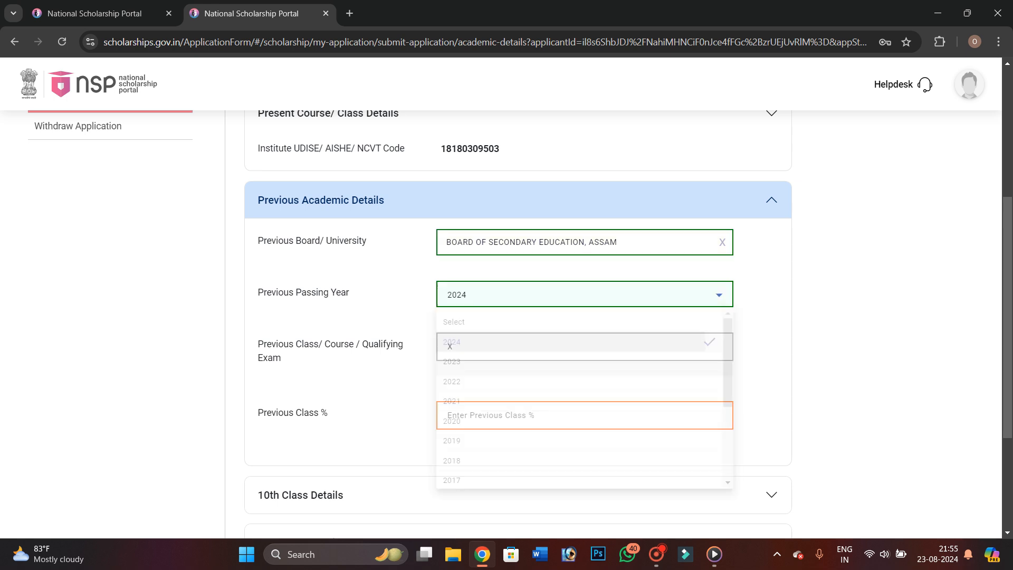
scroll(469, 364, down, 1)
click(468, 355)
text(80)
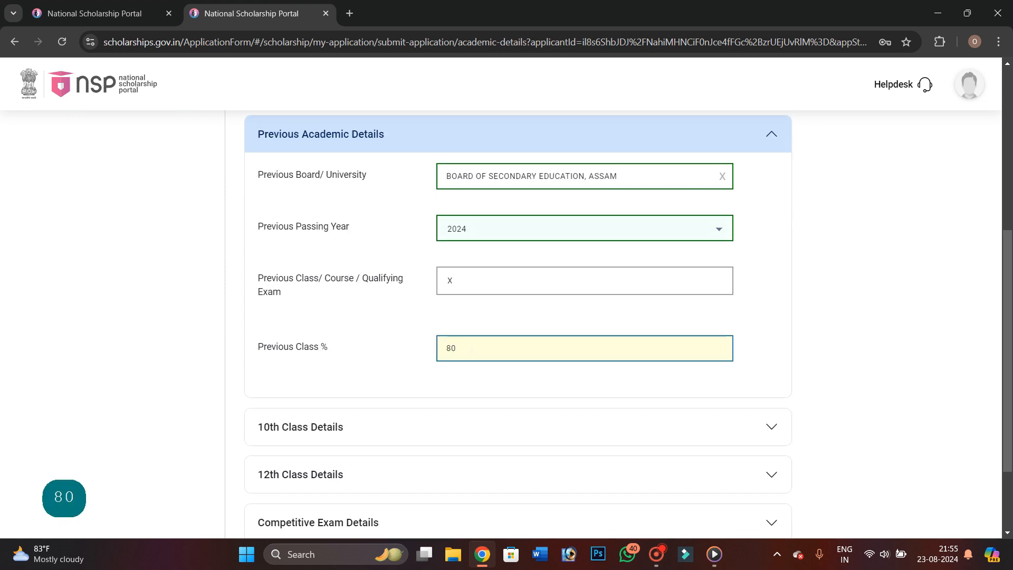
scroll(588, 335, down, 2)
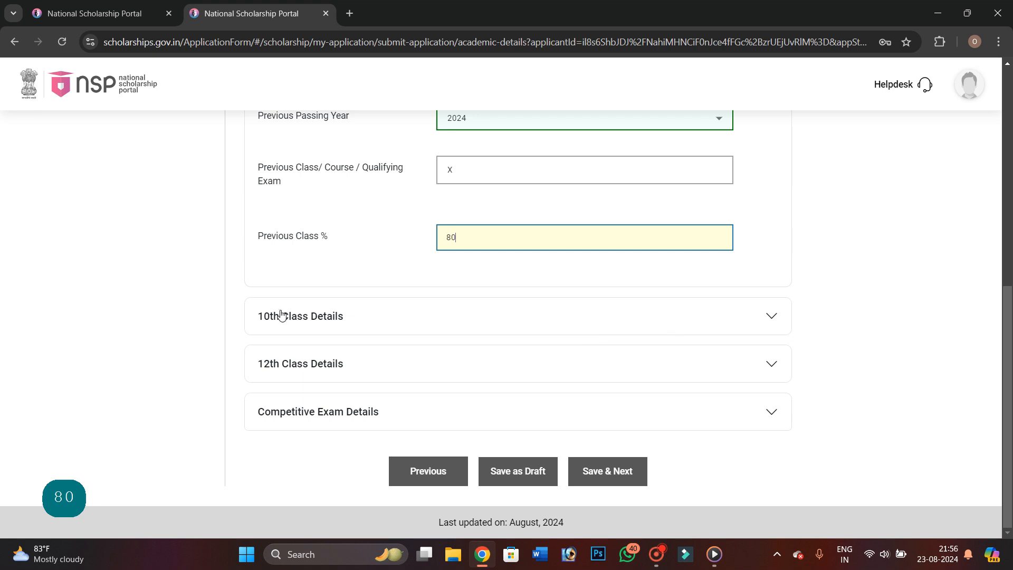
Expand 10th Class Details, then enter and confirm the 10th roll number
click(772, 319)
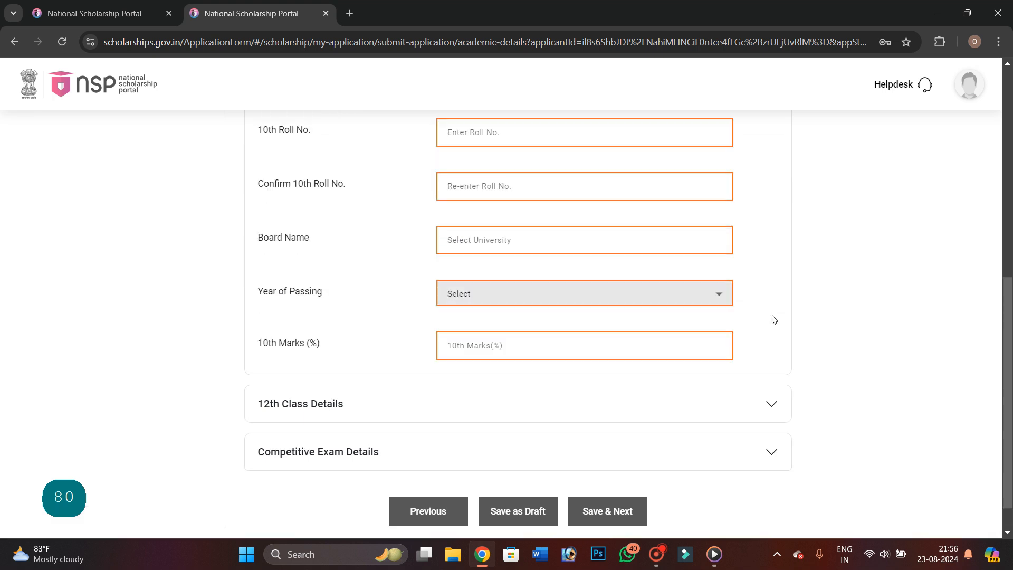
scroll(736, 279, up, 1)
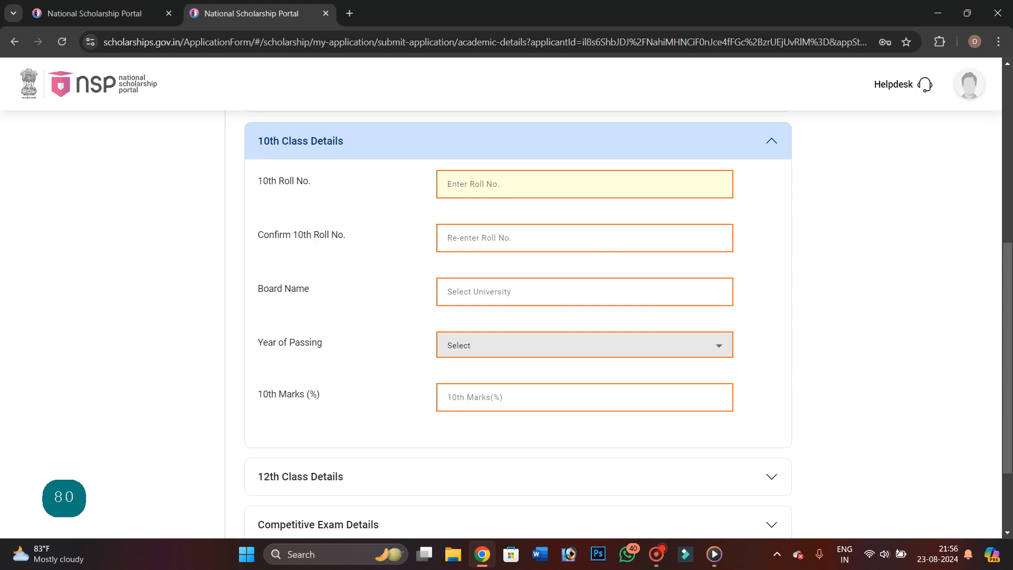
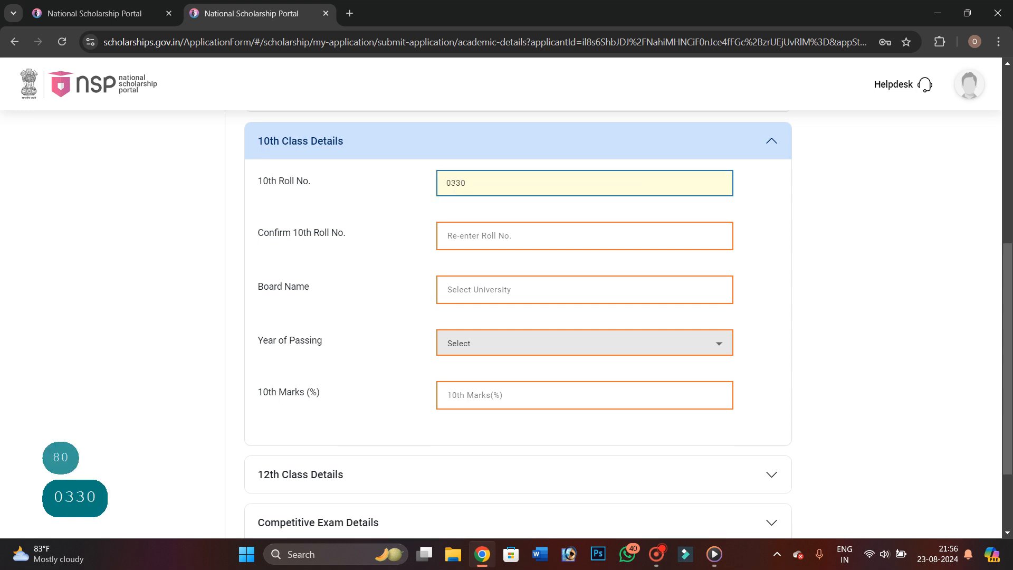
key(BackSpace)
key(BackSpace)
key(BackSpace)
key(BackSpace)
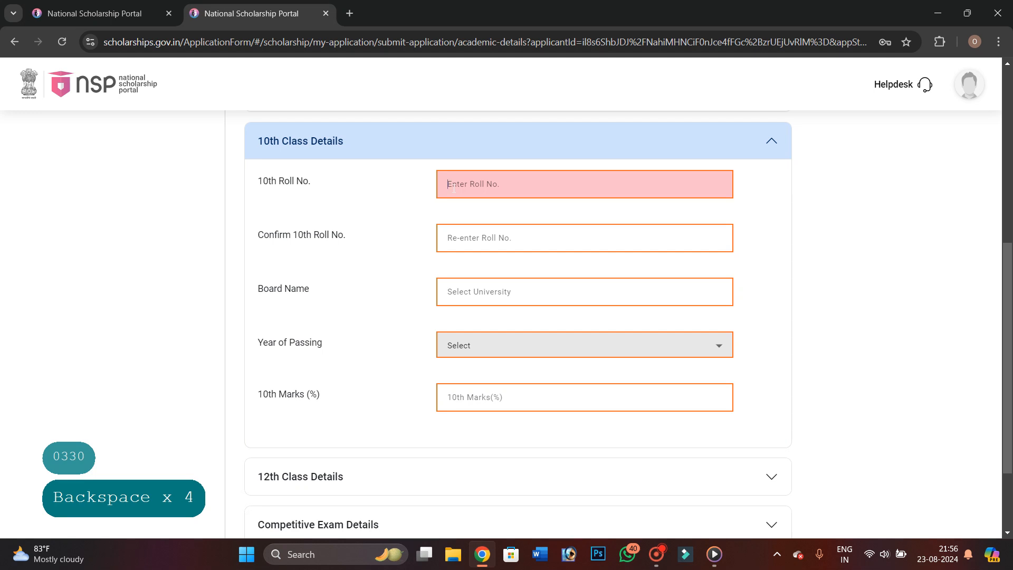
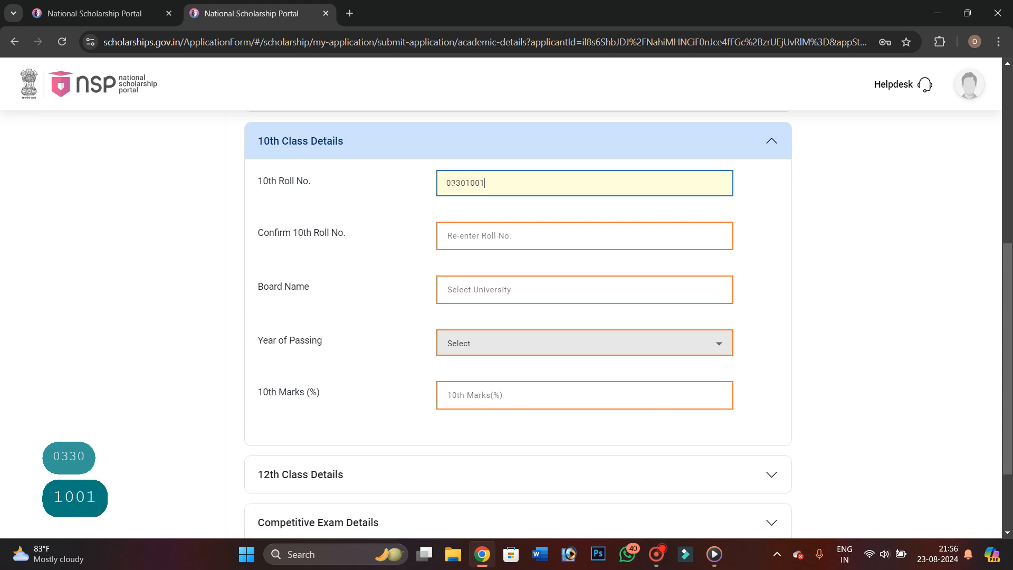
click(493, 236)
text(033)
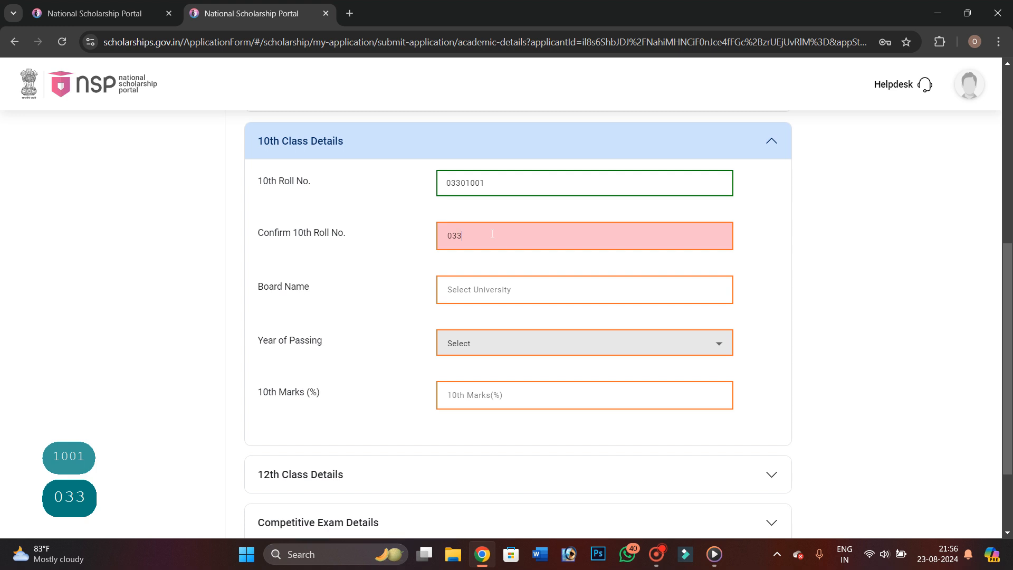
text(010)
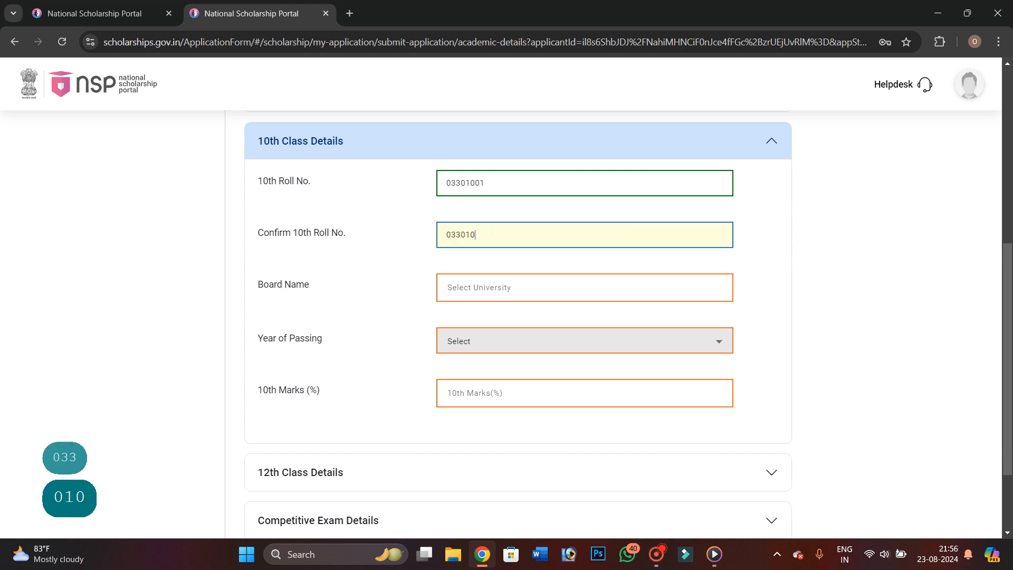
text(01)
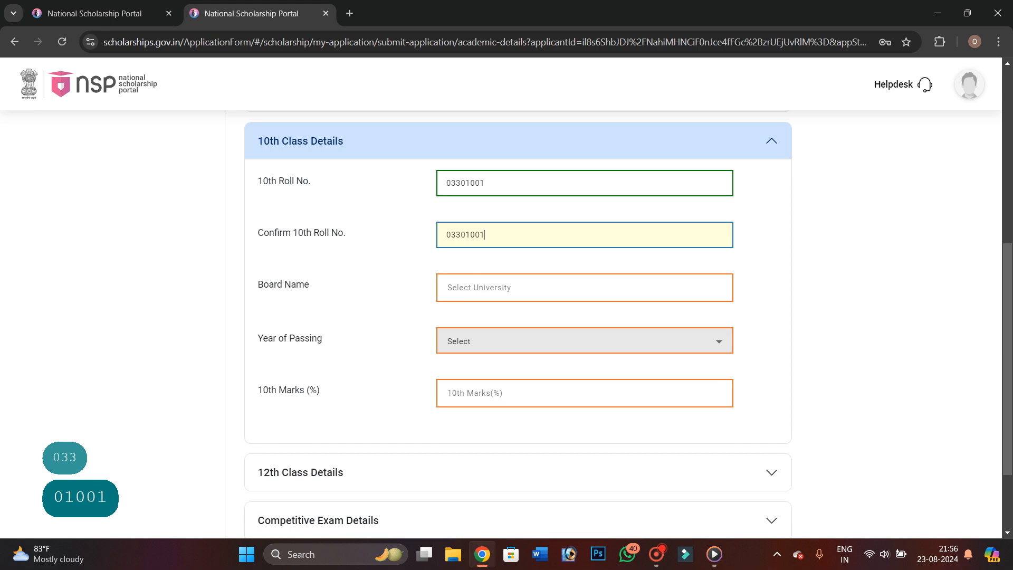
Choose BOARD OF SECONDARY EDUCATION, ASSAM, passing year 2024, and 80 as 10th marks
click(465, 288)
text(board)
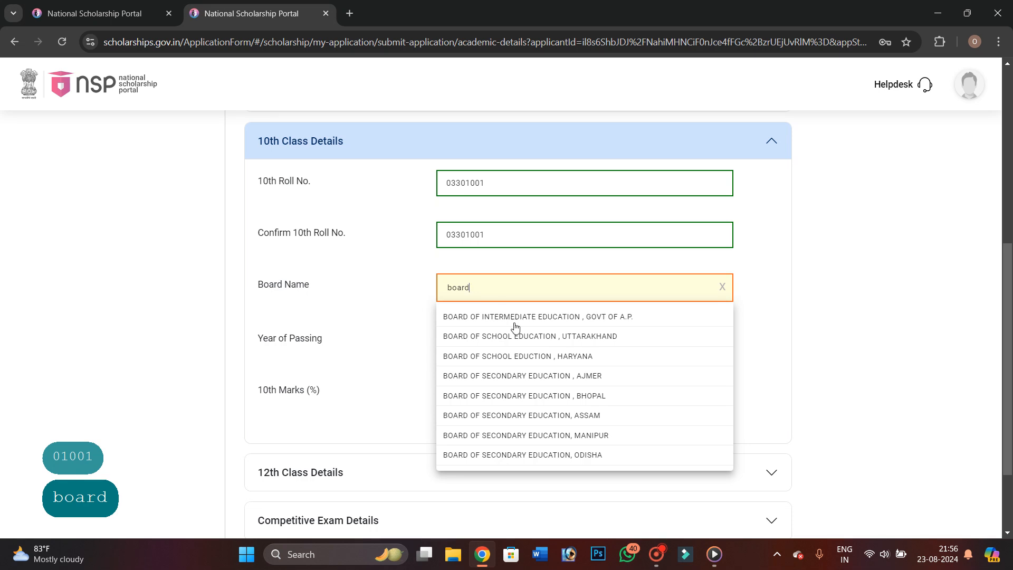
click(561, 415)
click(480, 340)
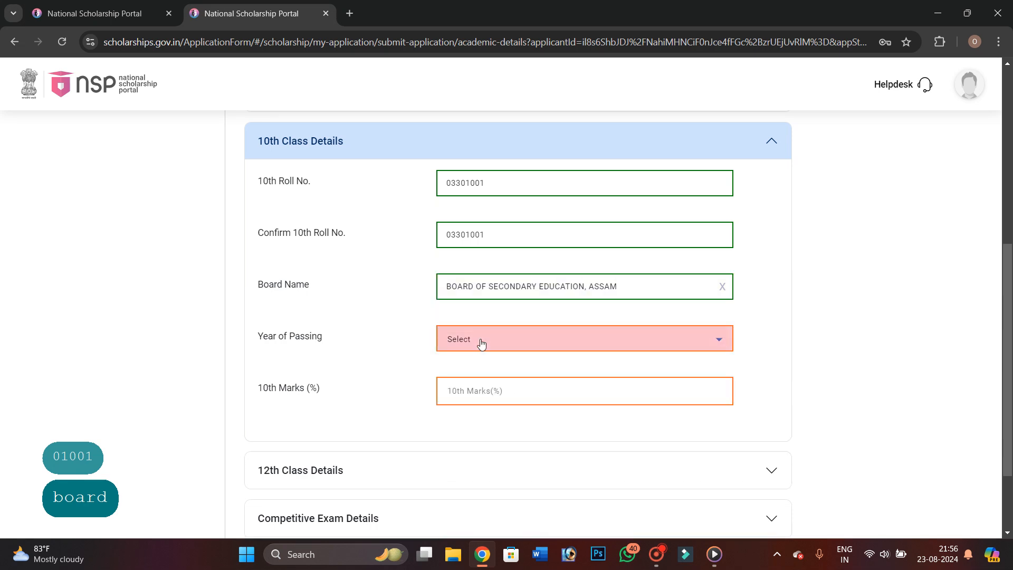
click(464, 384)
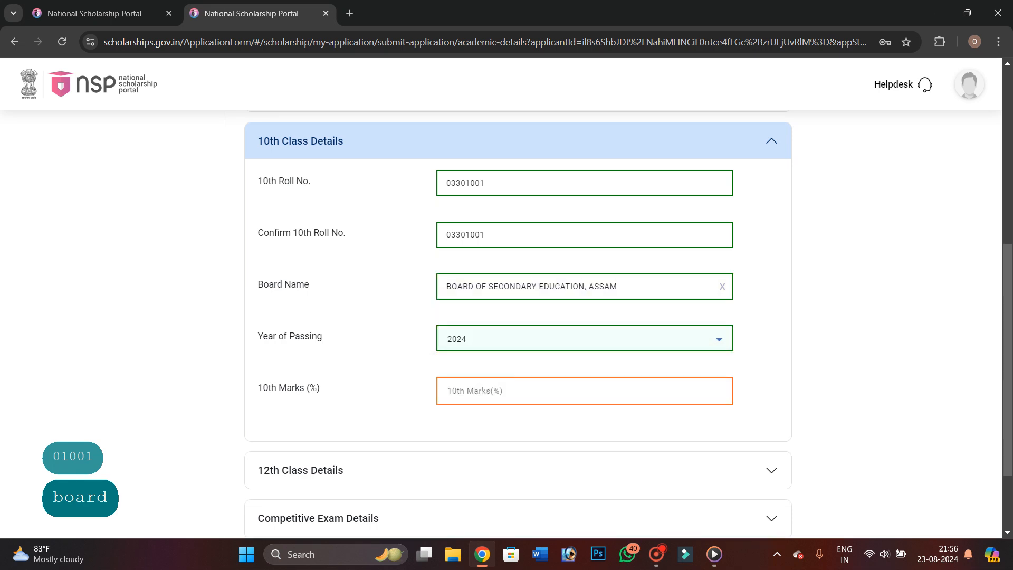
text(80)
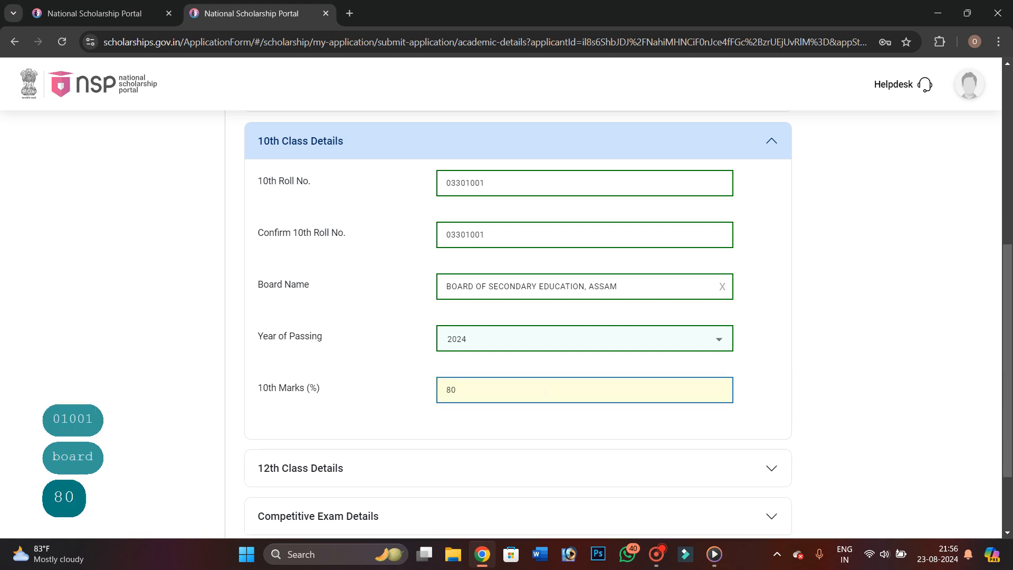
scroll(546, 393, up, 2)
scroll(546, 393, down, 1)
drag(1010, 360, 1004, 434)
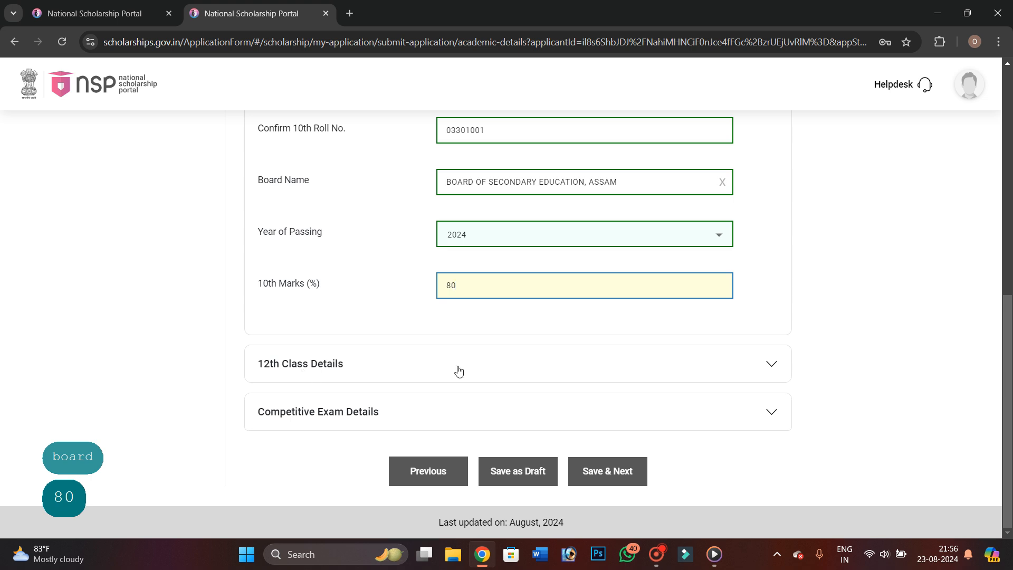
Leave 12th Class Details empty, save the academic details, and dismiss the success message
click(770, 364)
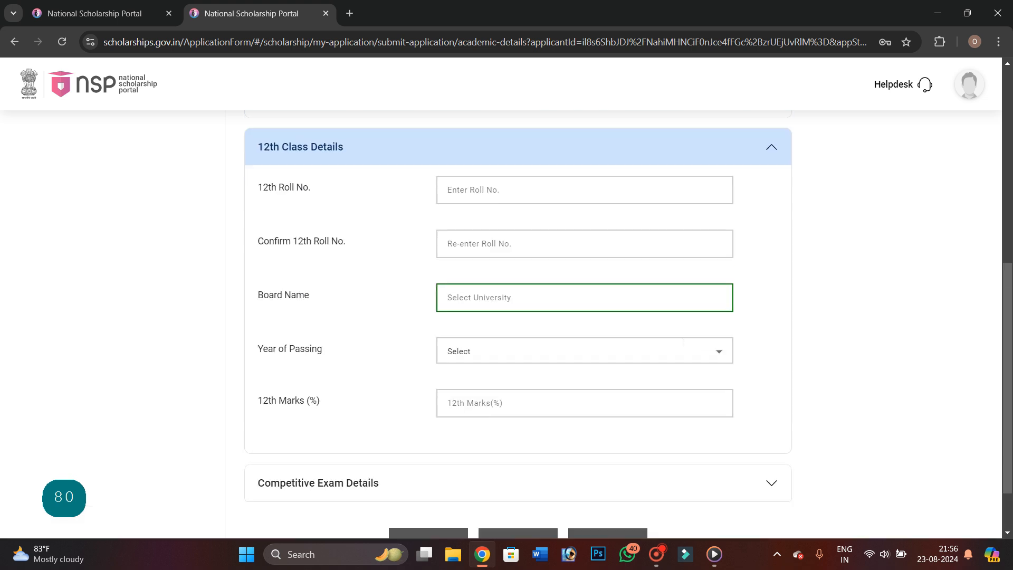
click(767, 158)
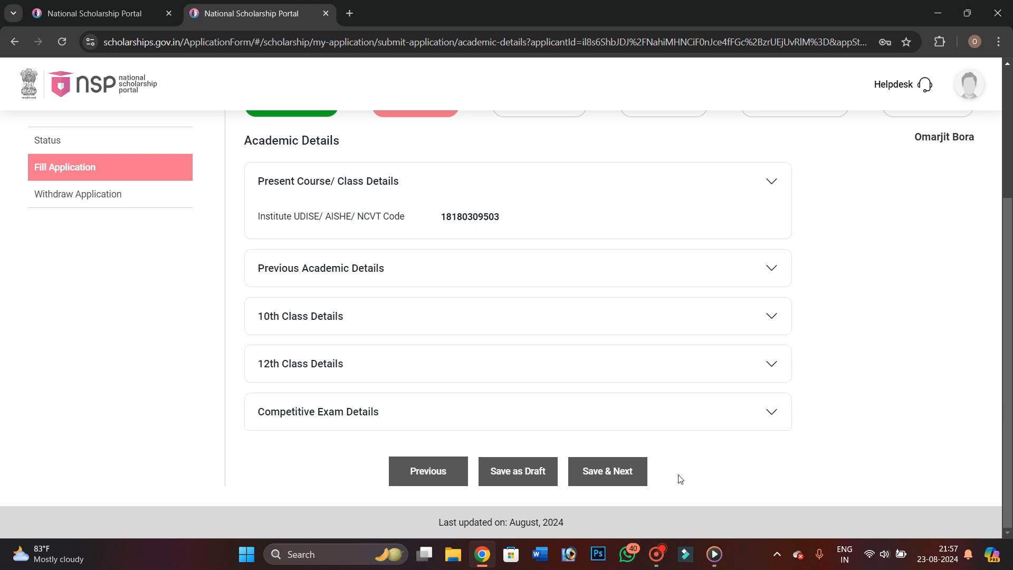
click(617, 471)
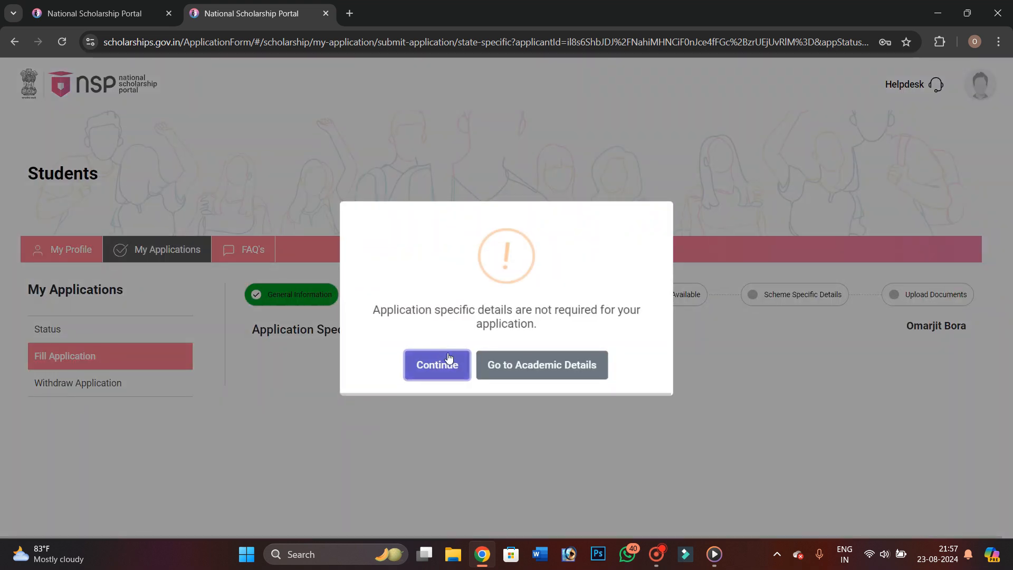
click(443, 363)
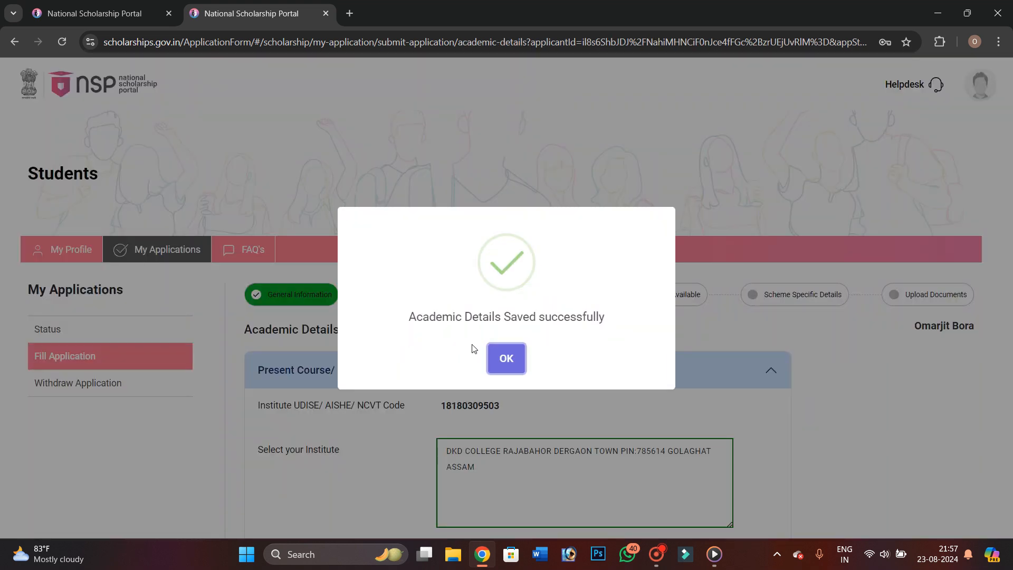
click(506, 358)
scroll(599, 355, down, 10)
scroll(602, 370, up, 4)
scroll(595, 400, down, 4)
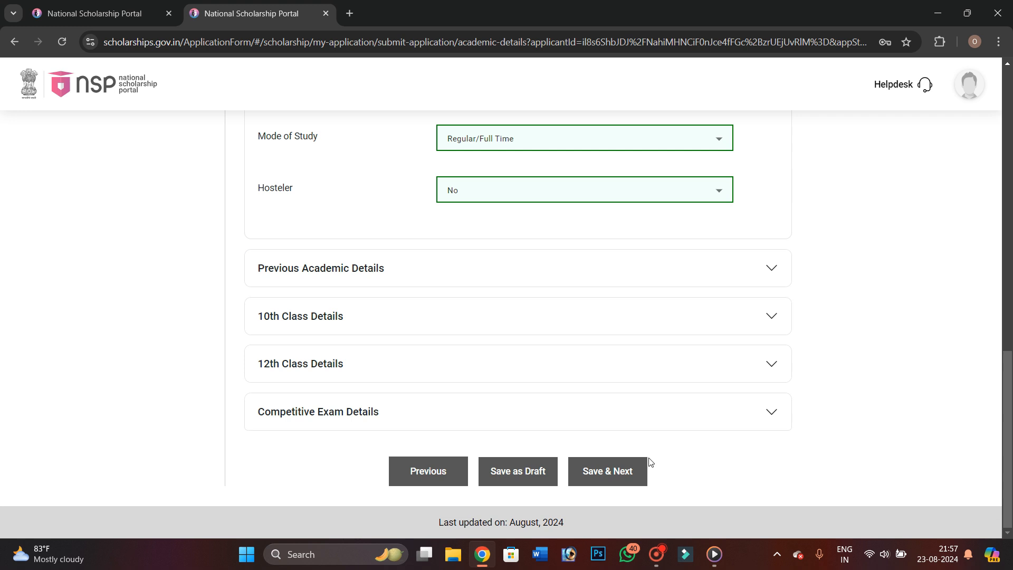
Save and skip the not-required application-specific details to reach the two listed schemes
click(624, 470)
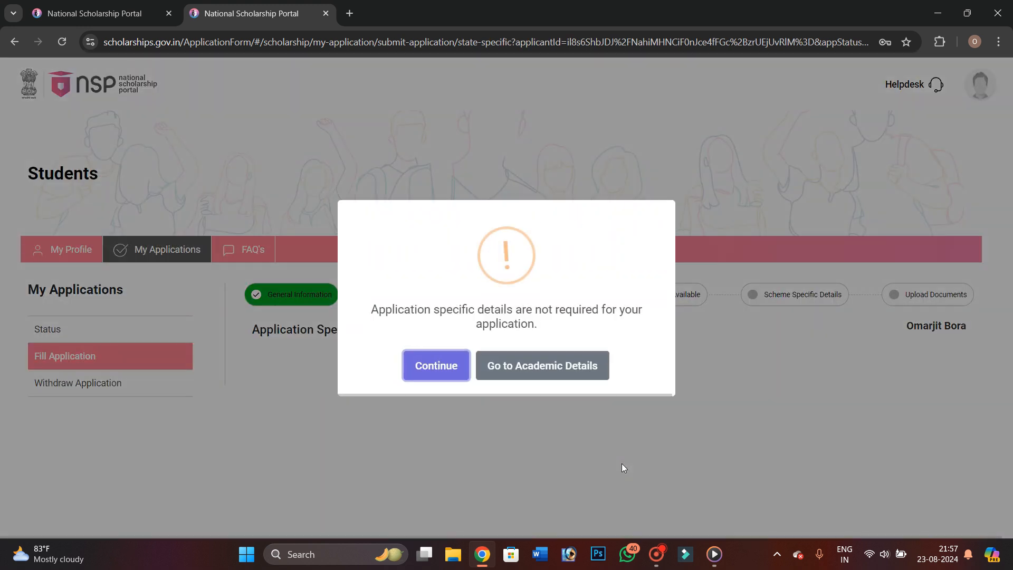
click(436, 369)
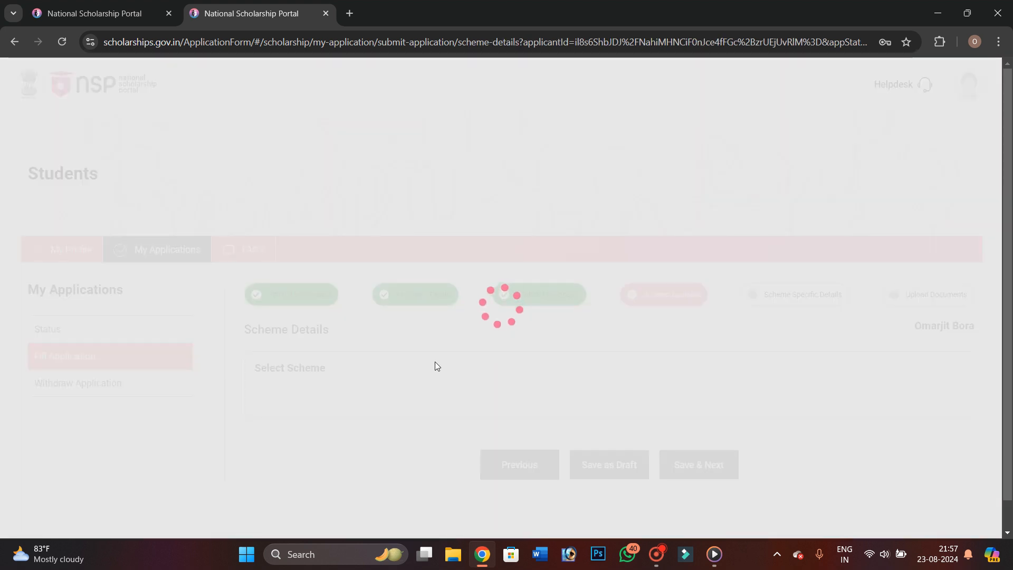
scroll(487, 348, down, 1)
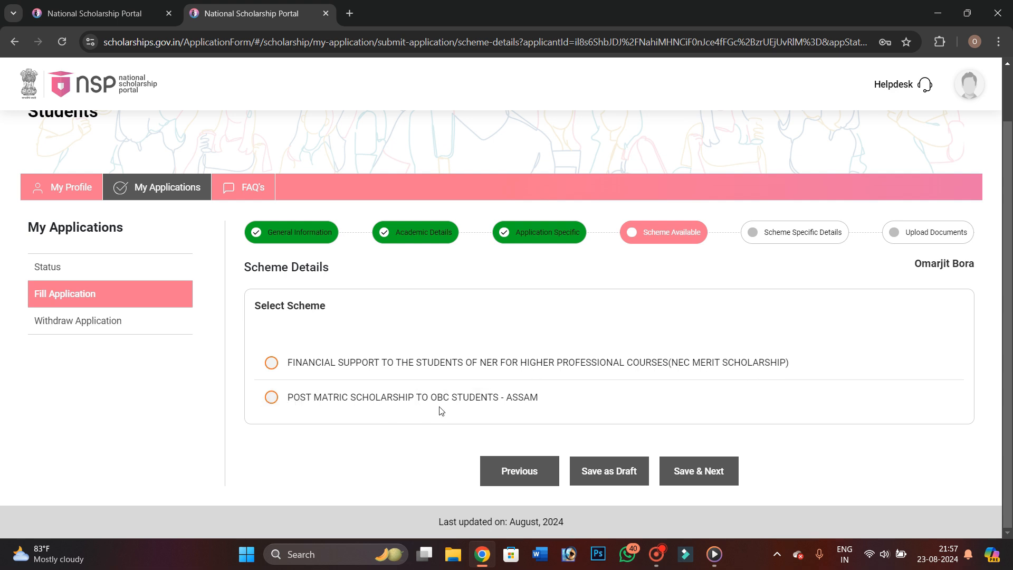
Select Post Matric Scholarship to OBC Students - Assam, save it, and confirm both saved messages
click(272, 399)
scroll(449, 369, up, 1)
scroll(497, 386, down, 1)
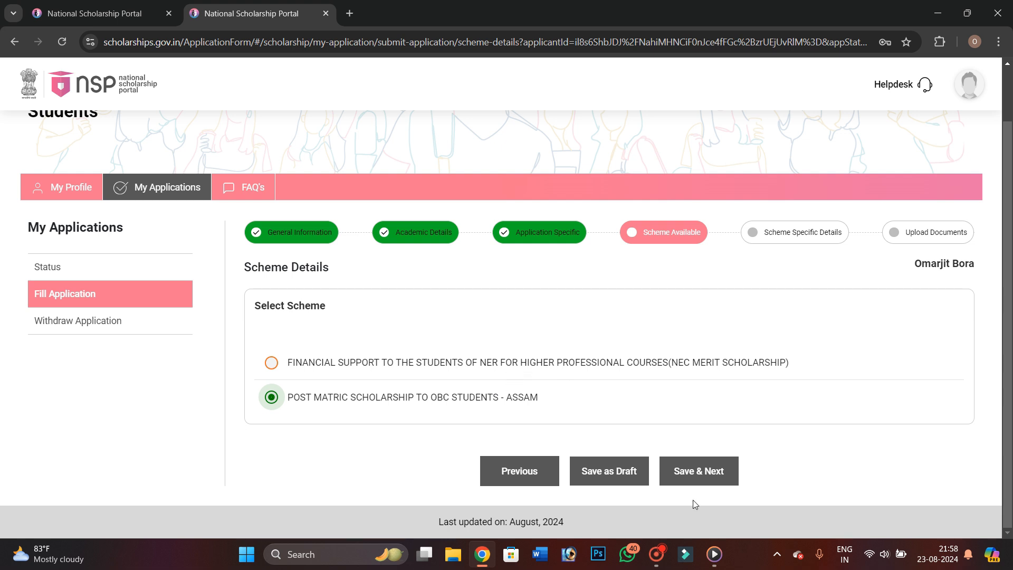
click(721, 474)
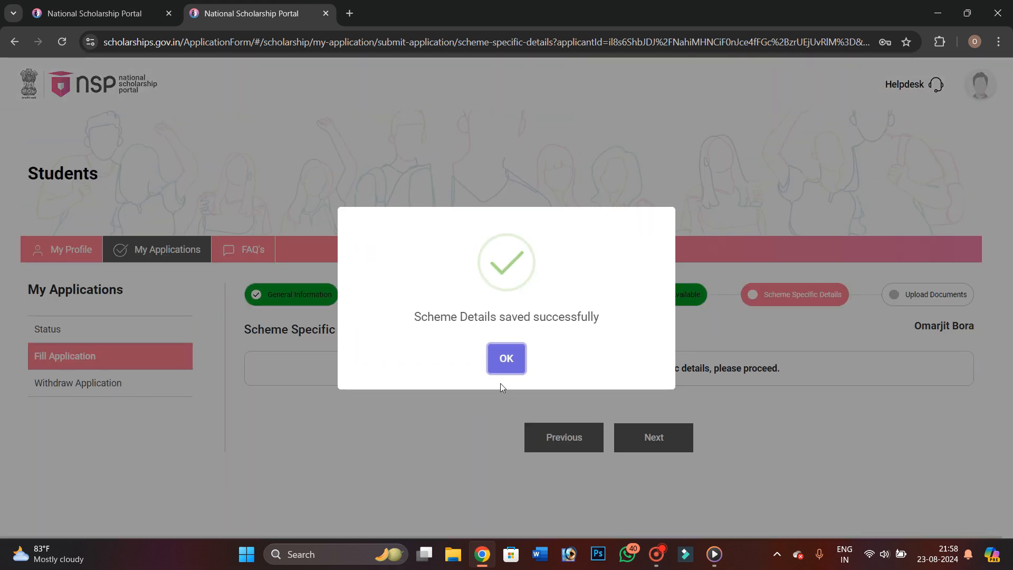
click(505, 359)
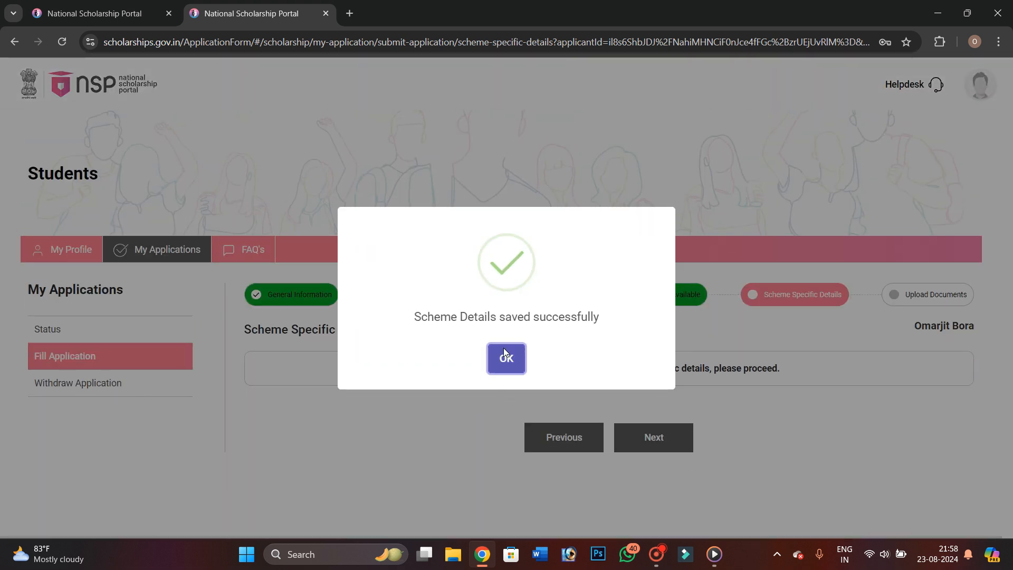
click(679, 438)
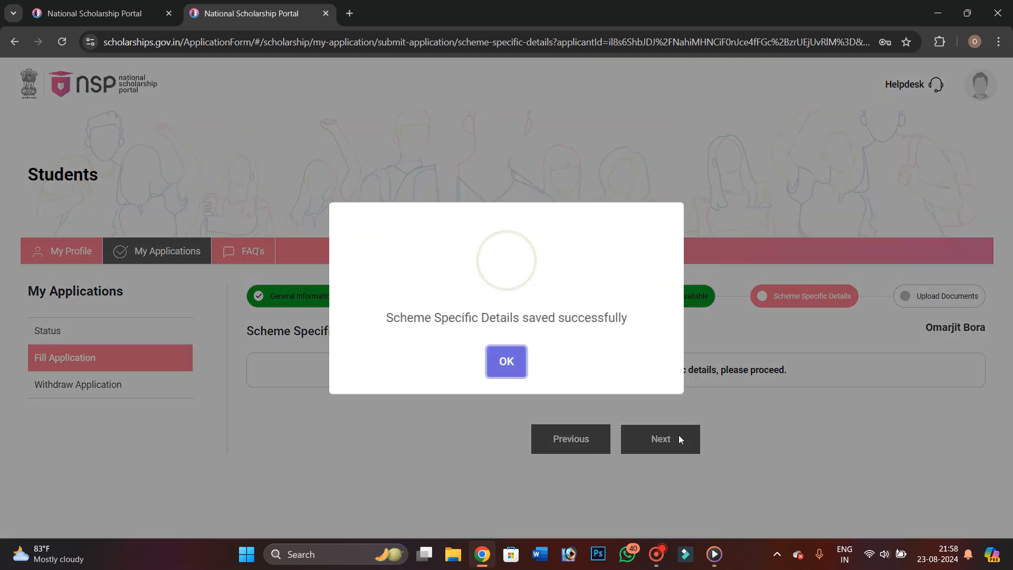
click(505, 358)
click(505, 357)
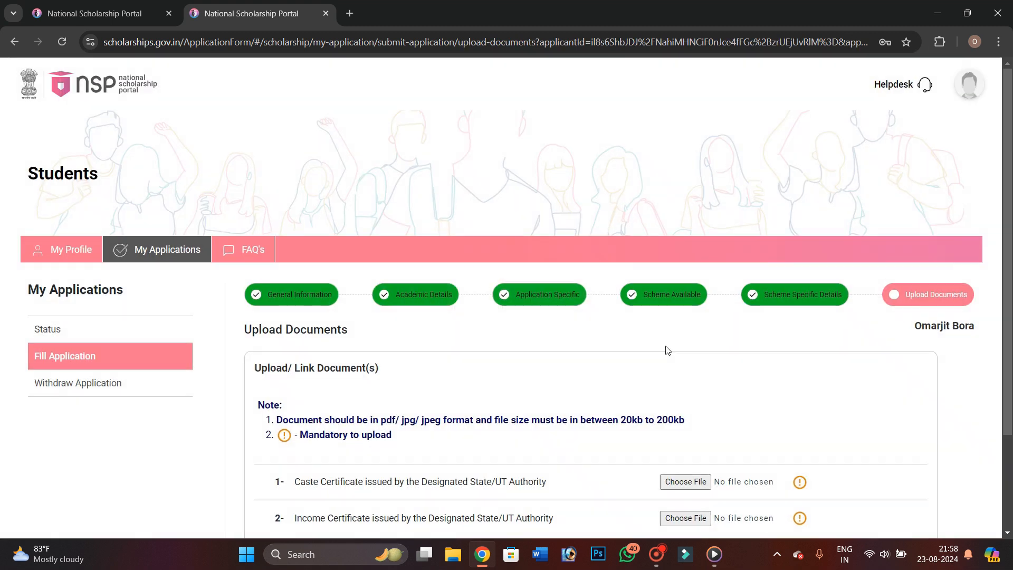
scroll(667, 351, down, 2)
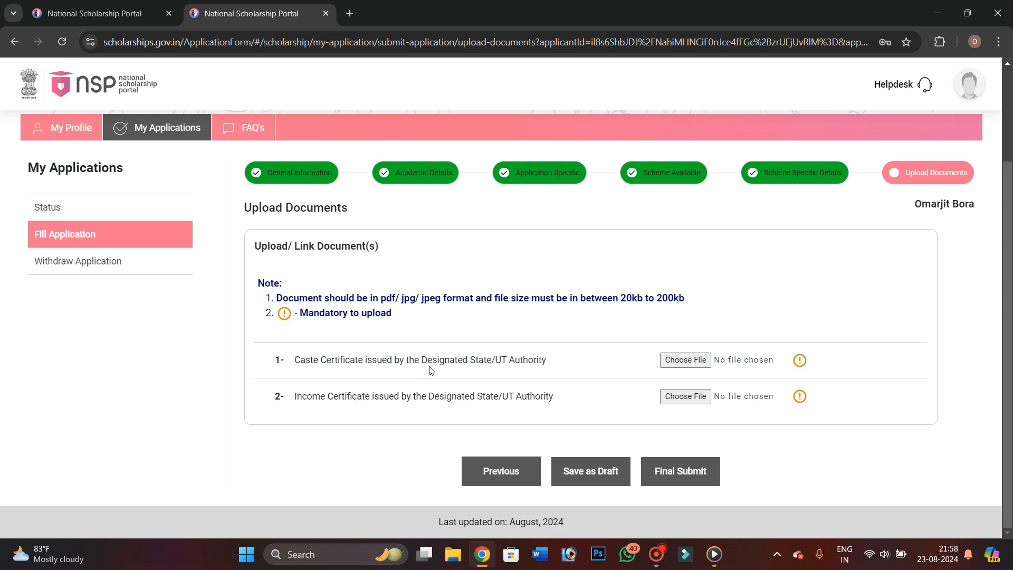
drag(422, 360, 459, 360)
click(519, 362)
drag(295, 396, 413, 396)
click(421, 405)
drag(662, 298, 675, 299)
click(672, 308)
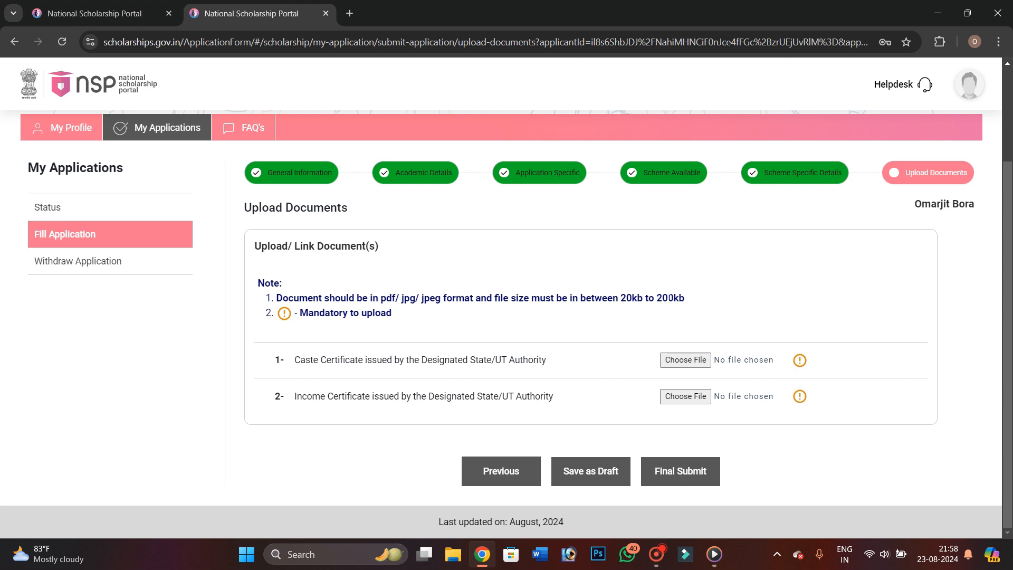